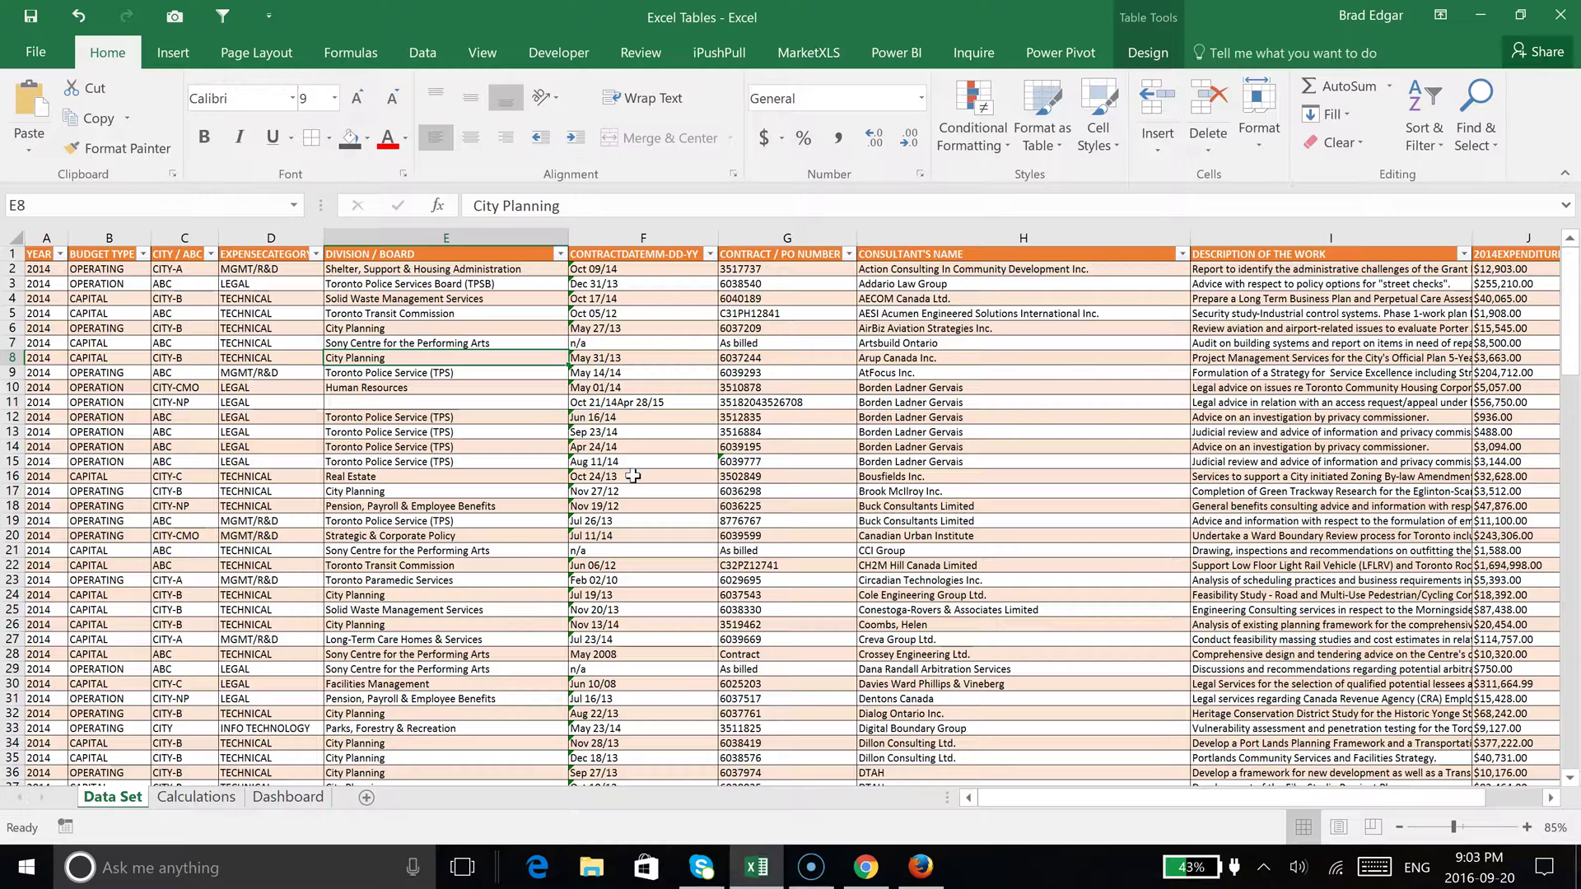
Review the contract date records, then select a cell inside the data table.
click(654, 400)
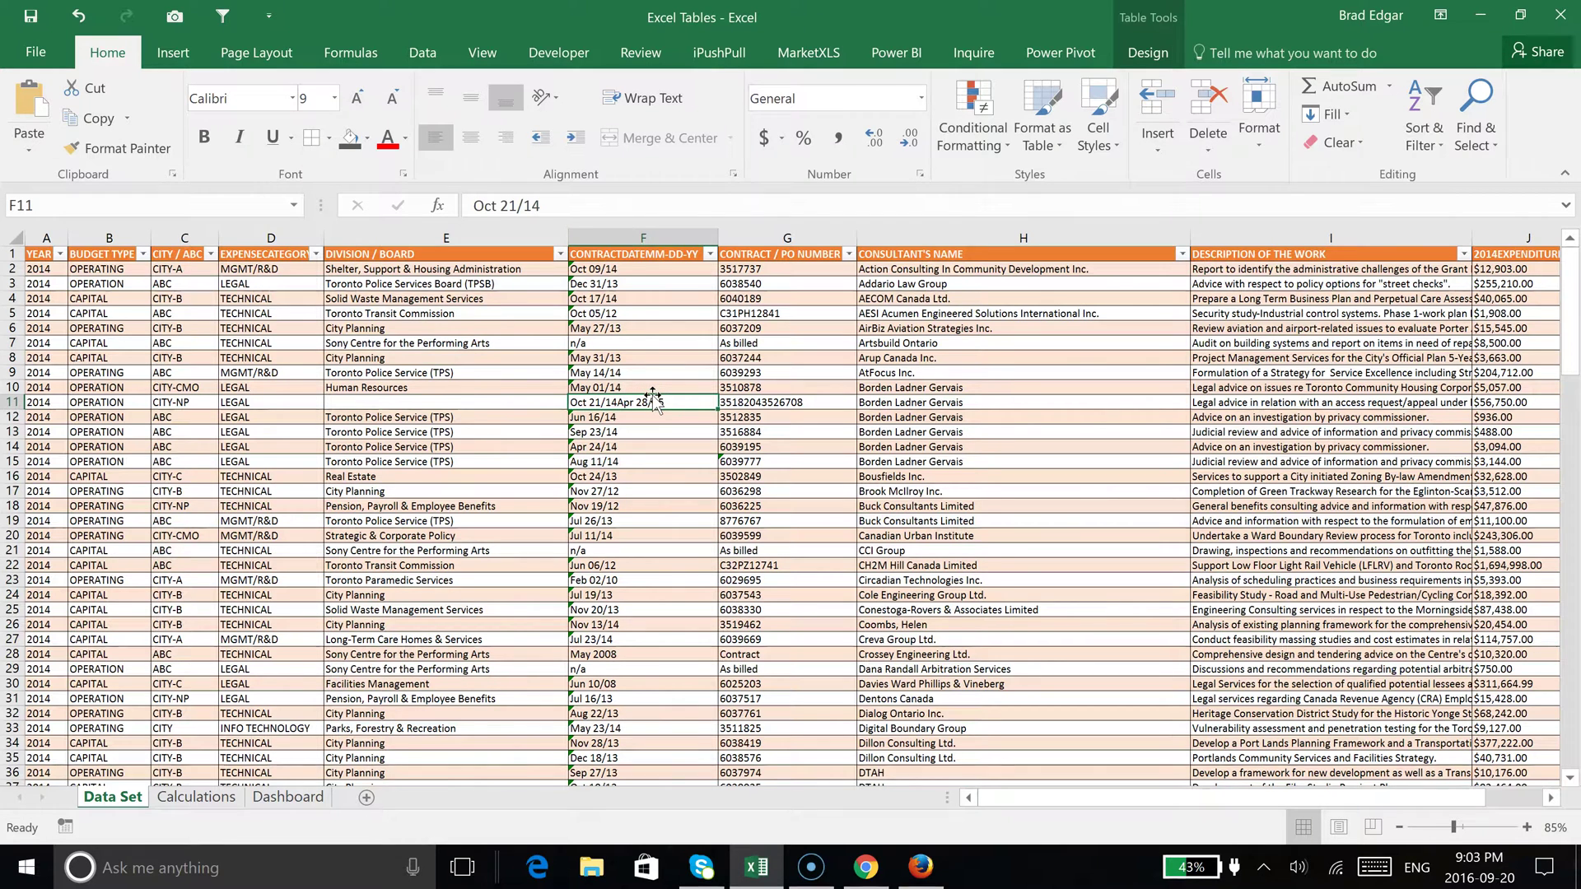
scroll(653, 397, down, 5)
scroll(652, 397, down, 12)
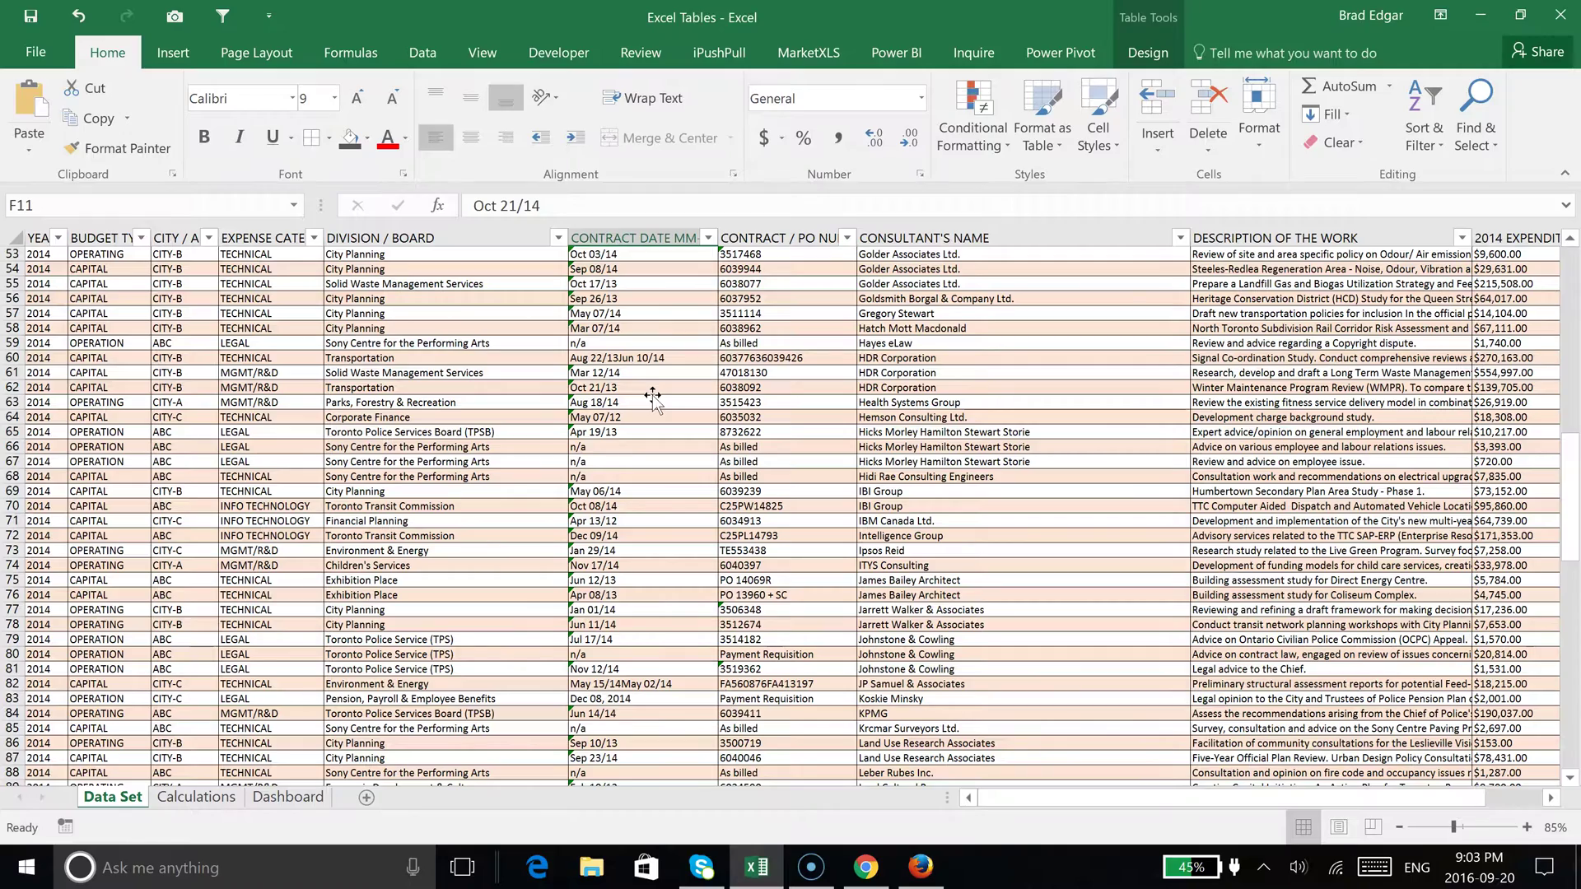
scroll(653, 397, up, 9)
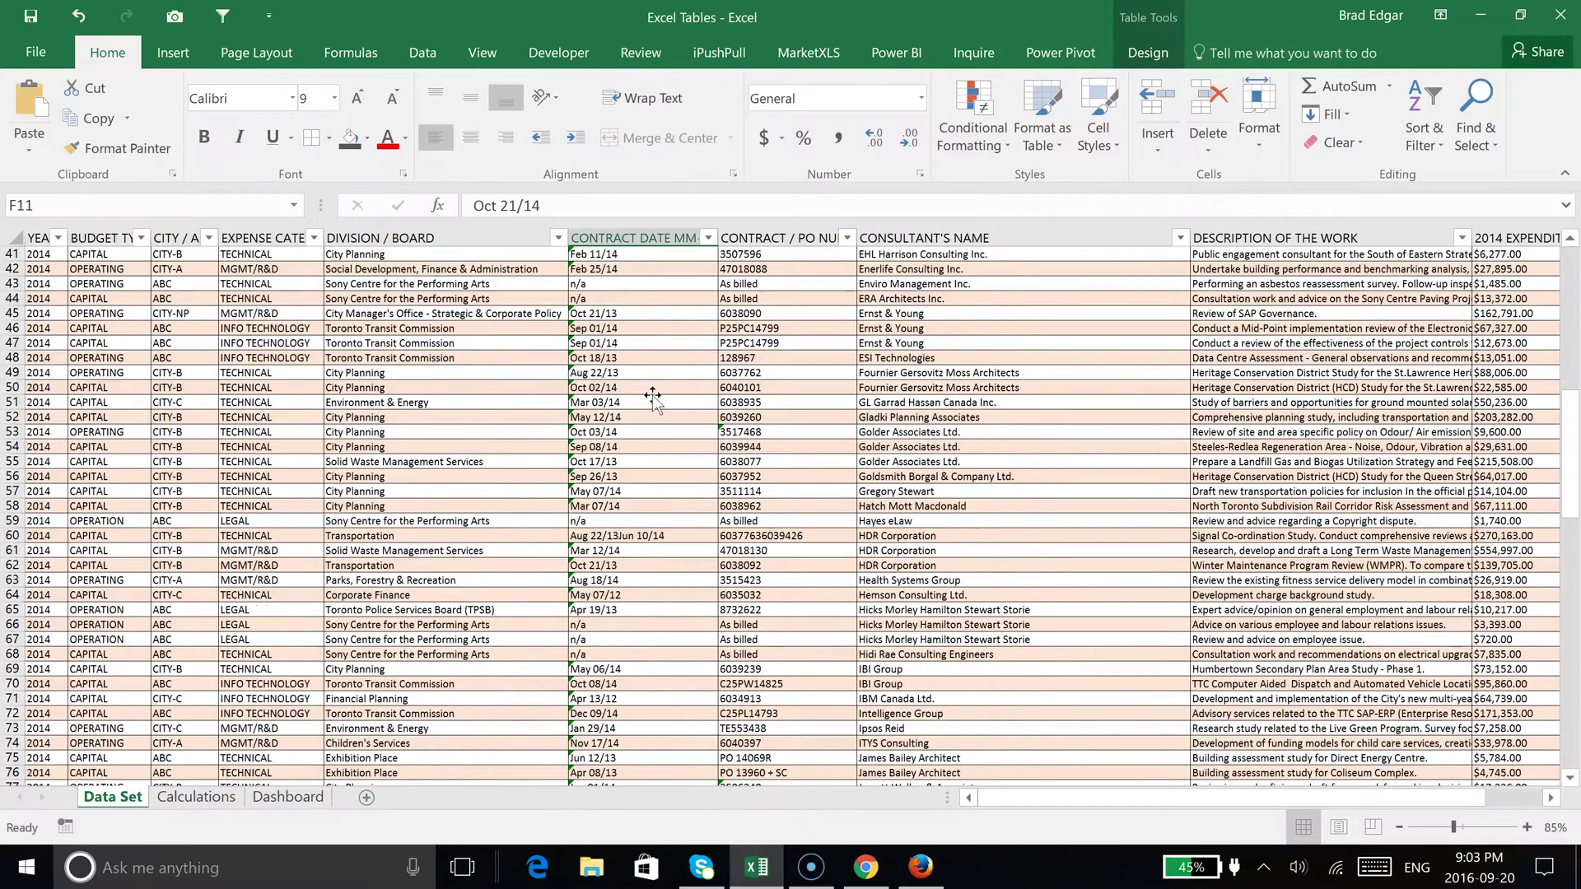
scroll(471, 408, up, 8)
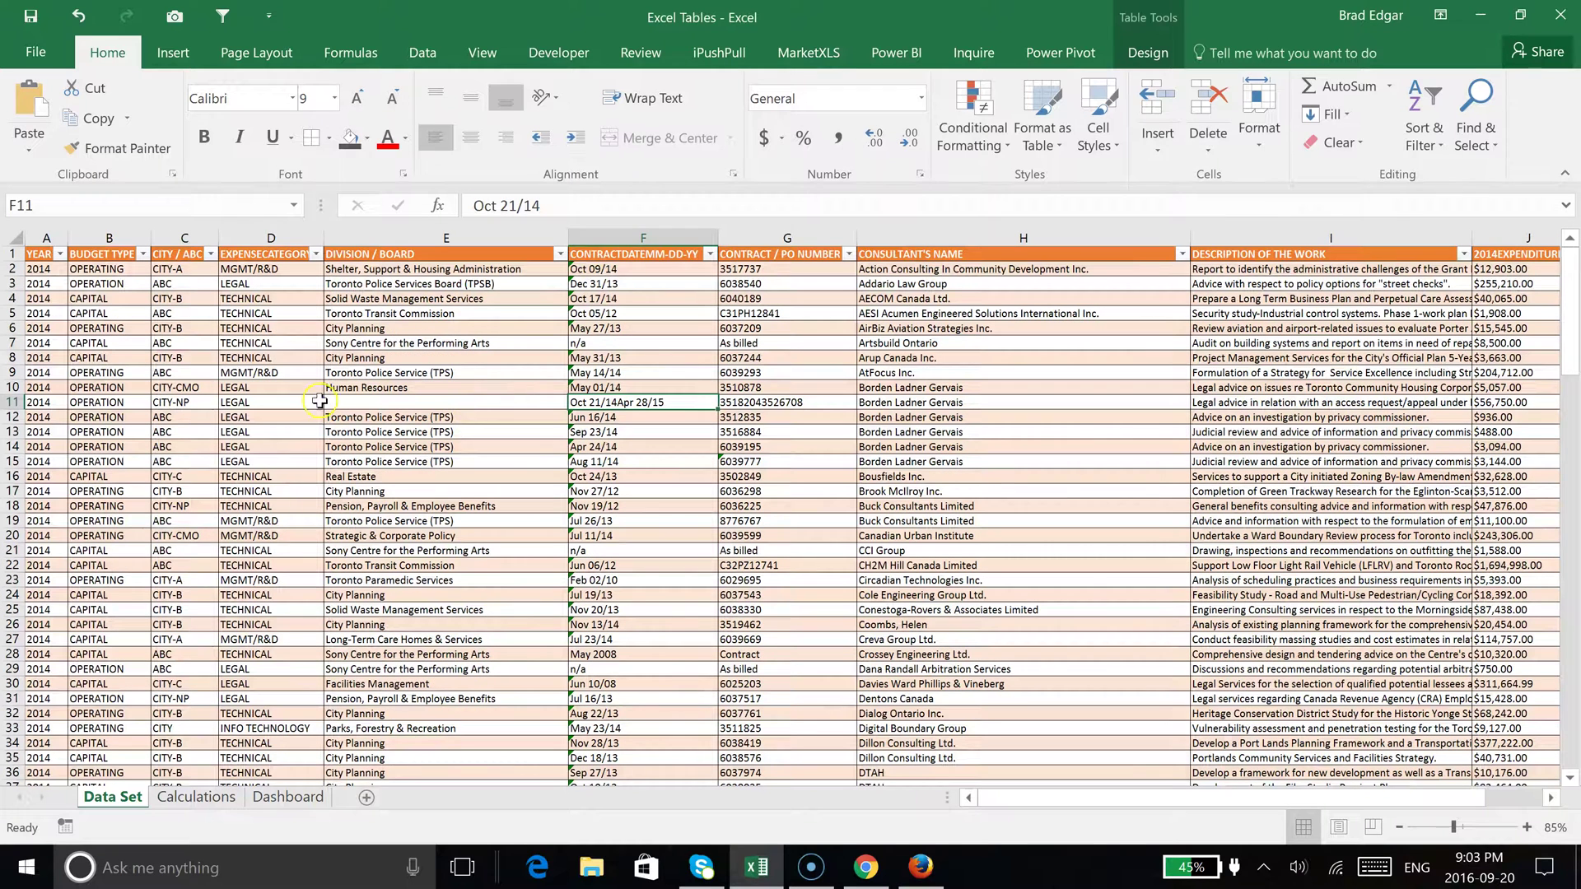
click(319, 401)
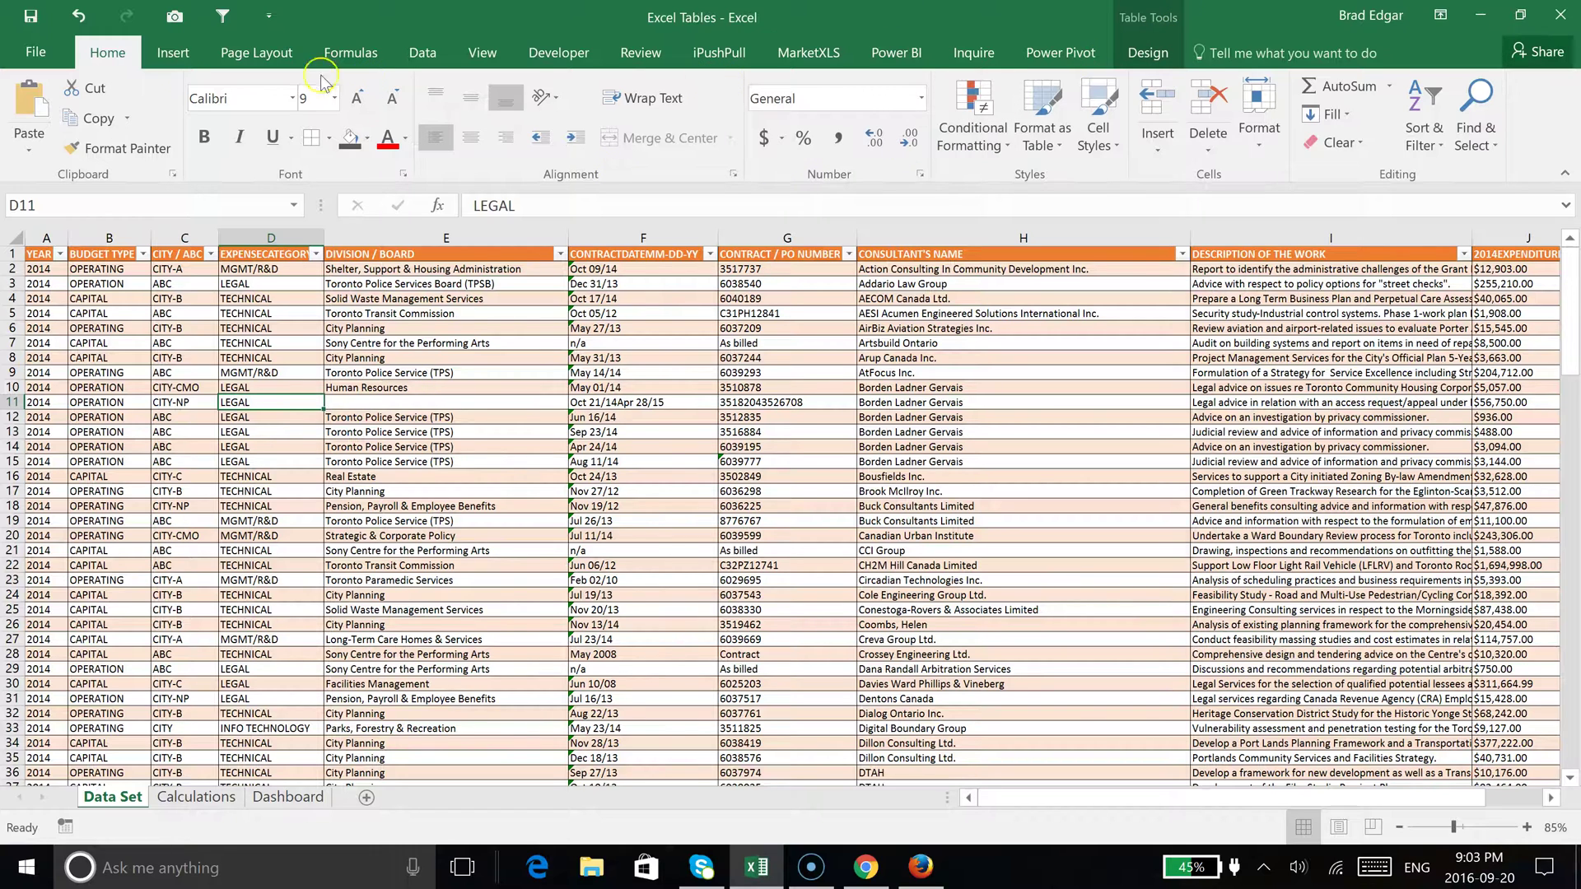
Summarize the ConsultingFees table with a PivotTable on the existing Calculations sheet at M3.
click(173, 52)
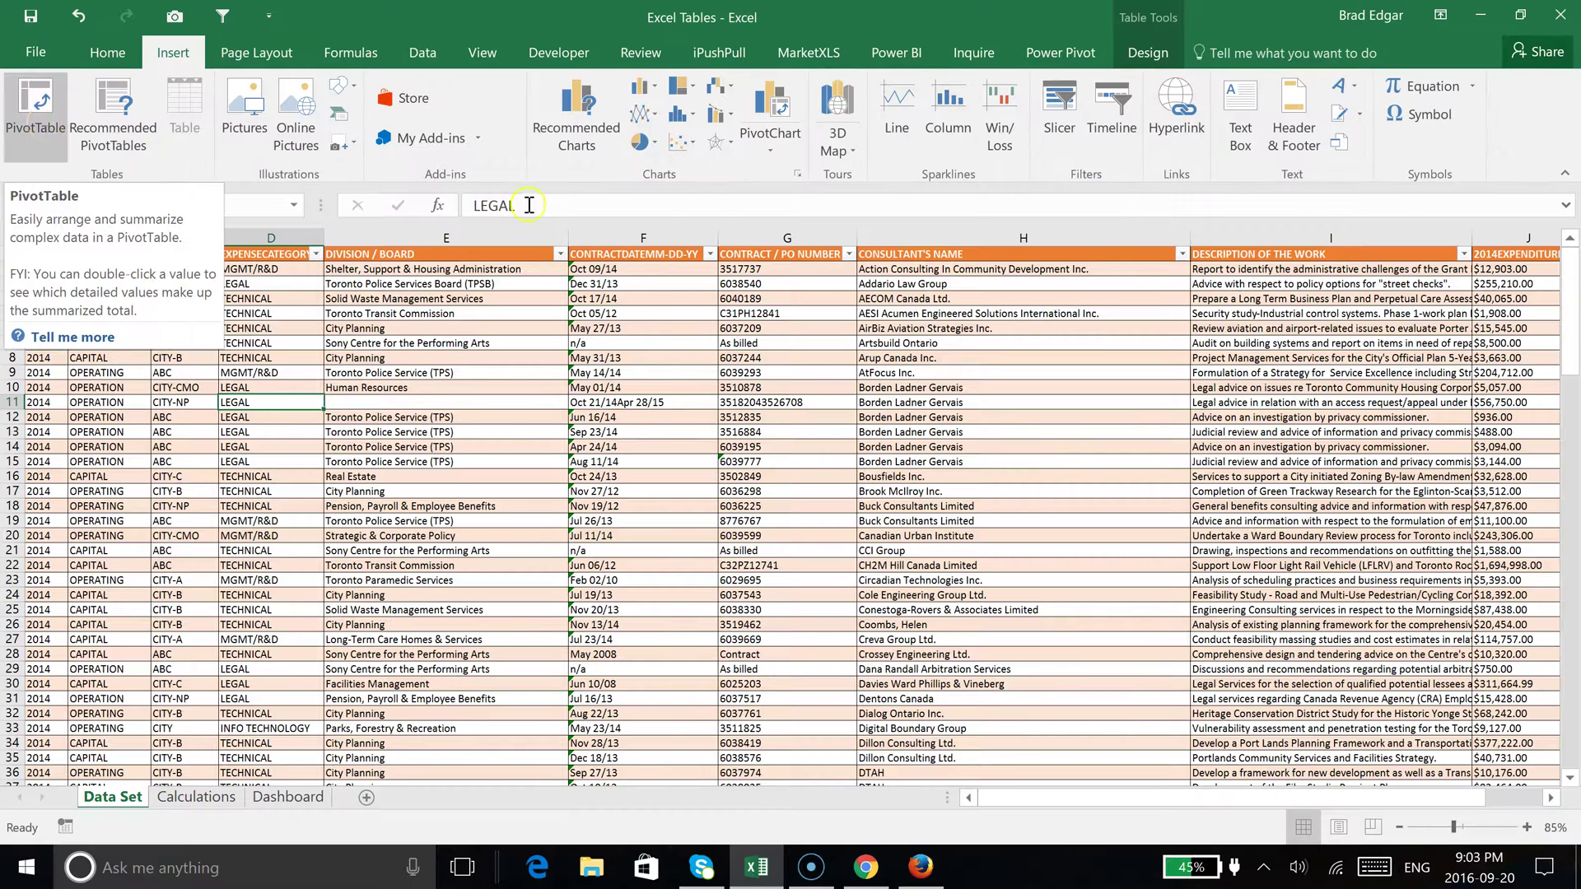
click(1144, 54)
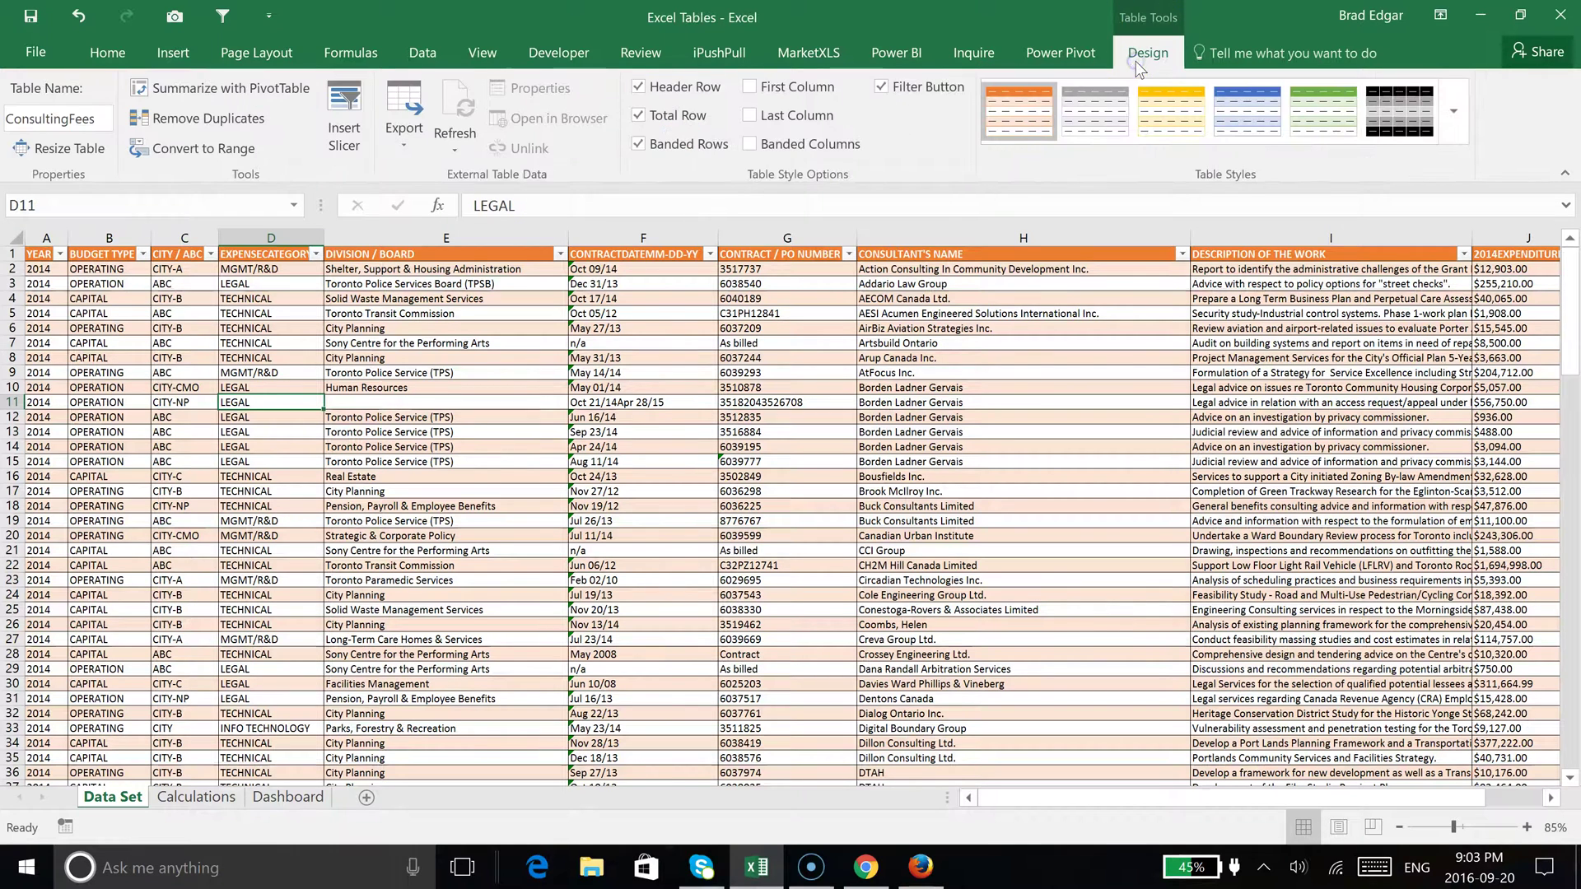
click(178, 373)
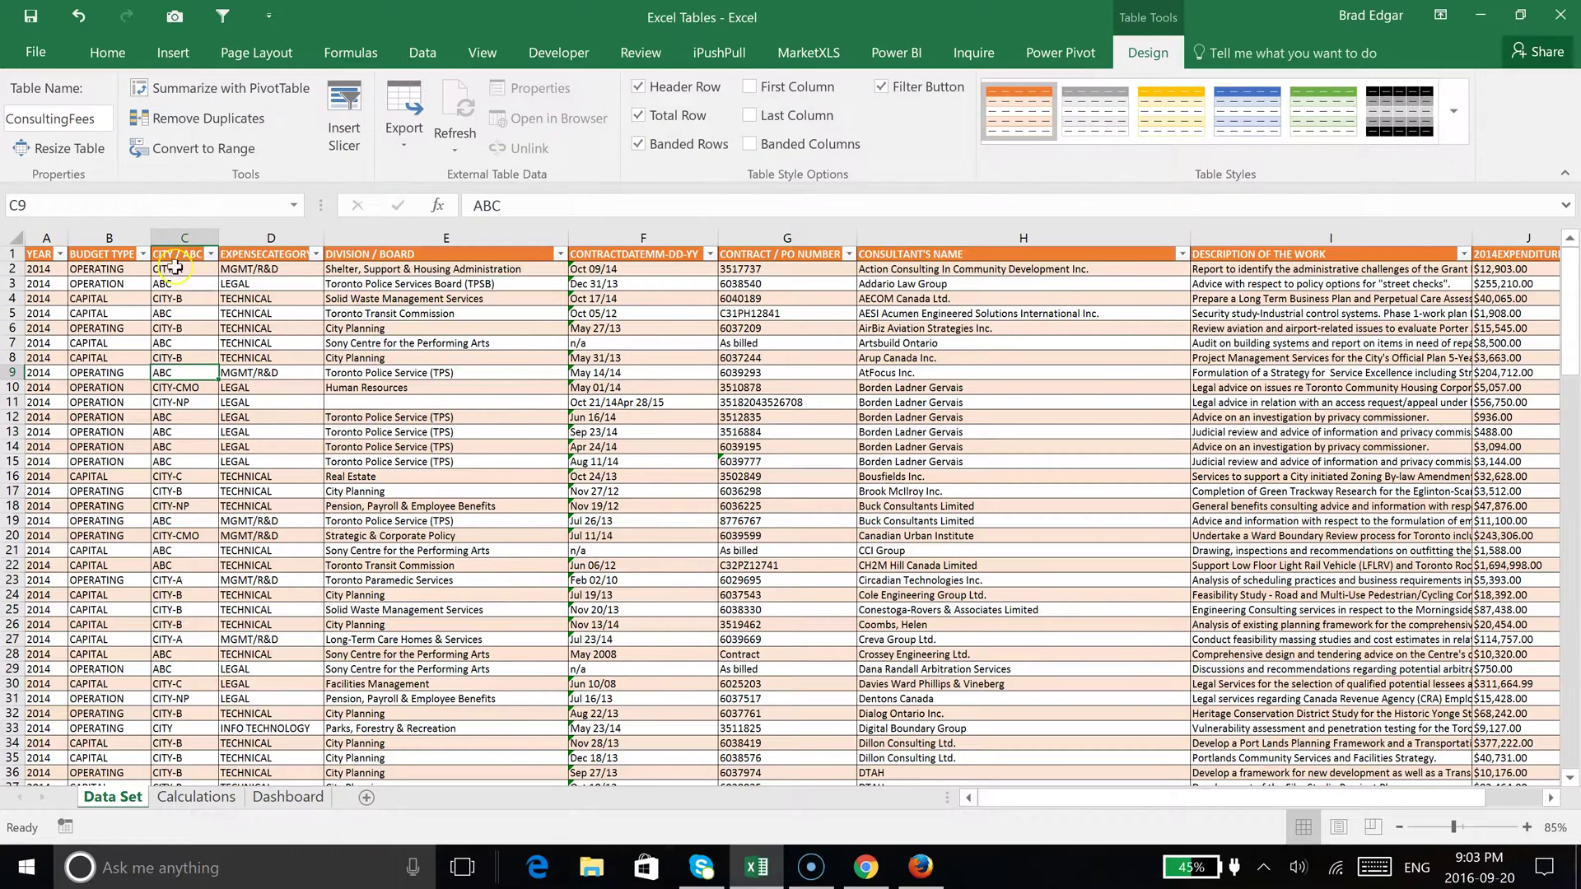
click(208, 89)
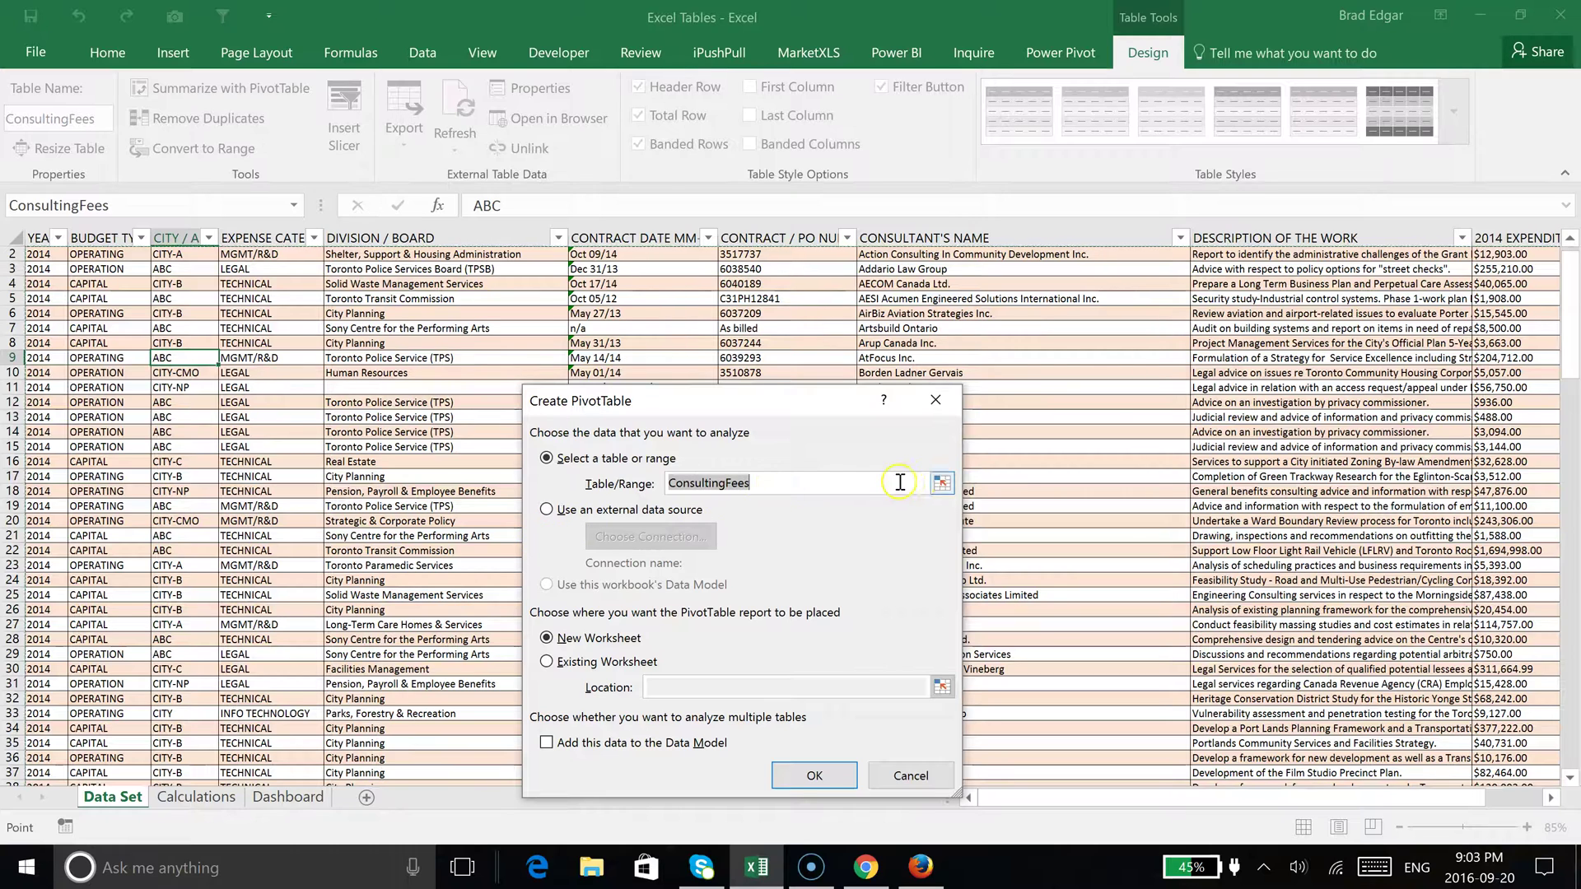
click(551, 663)
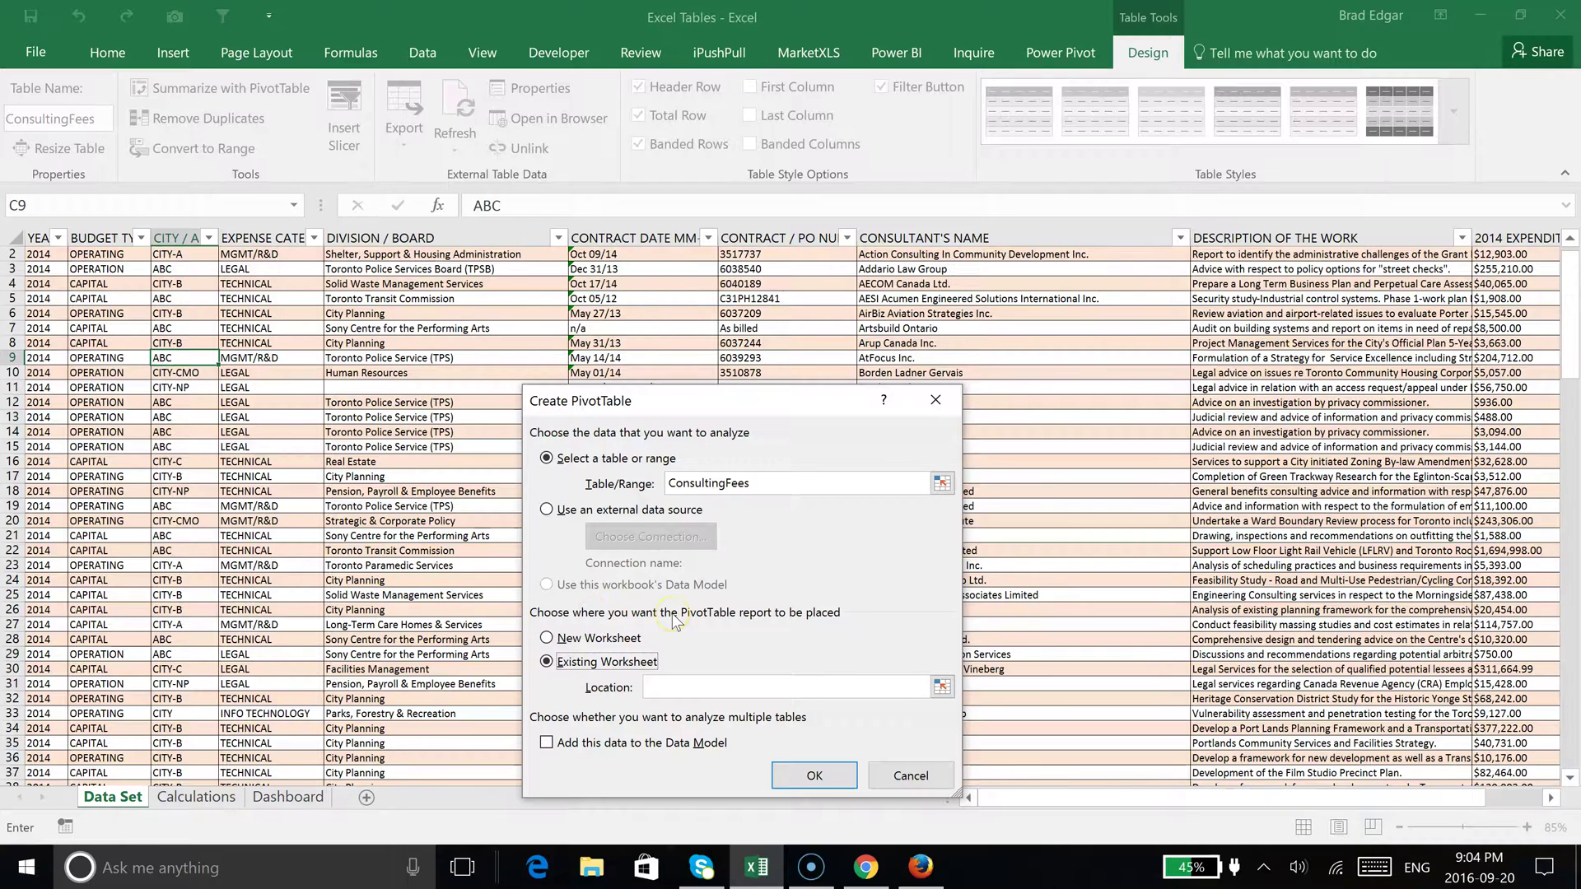
click(196, 796)
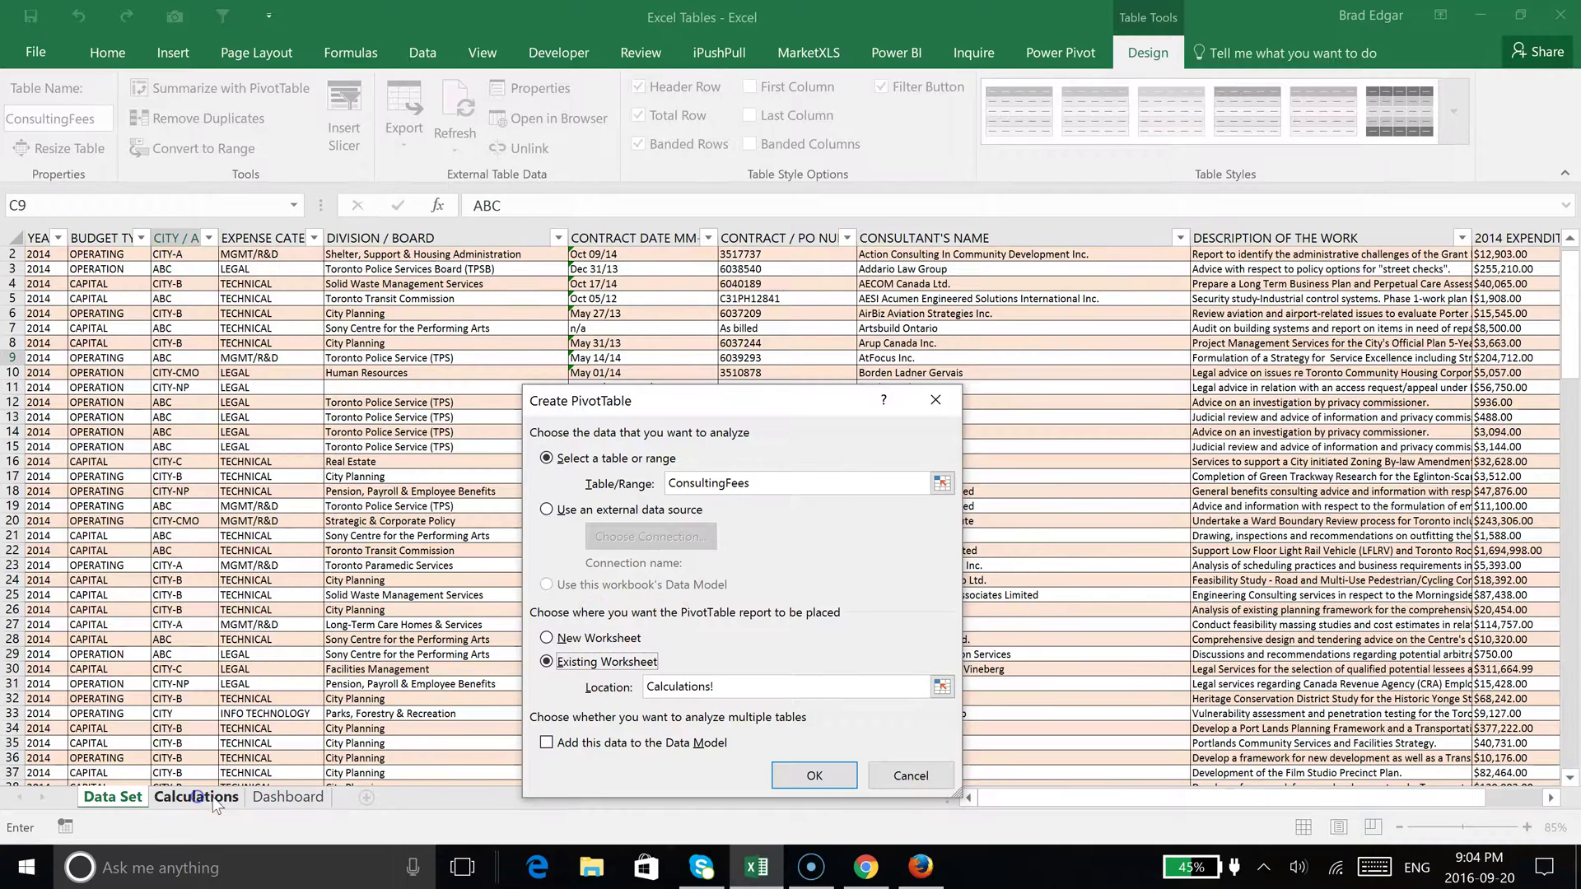
click(1548, 803)
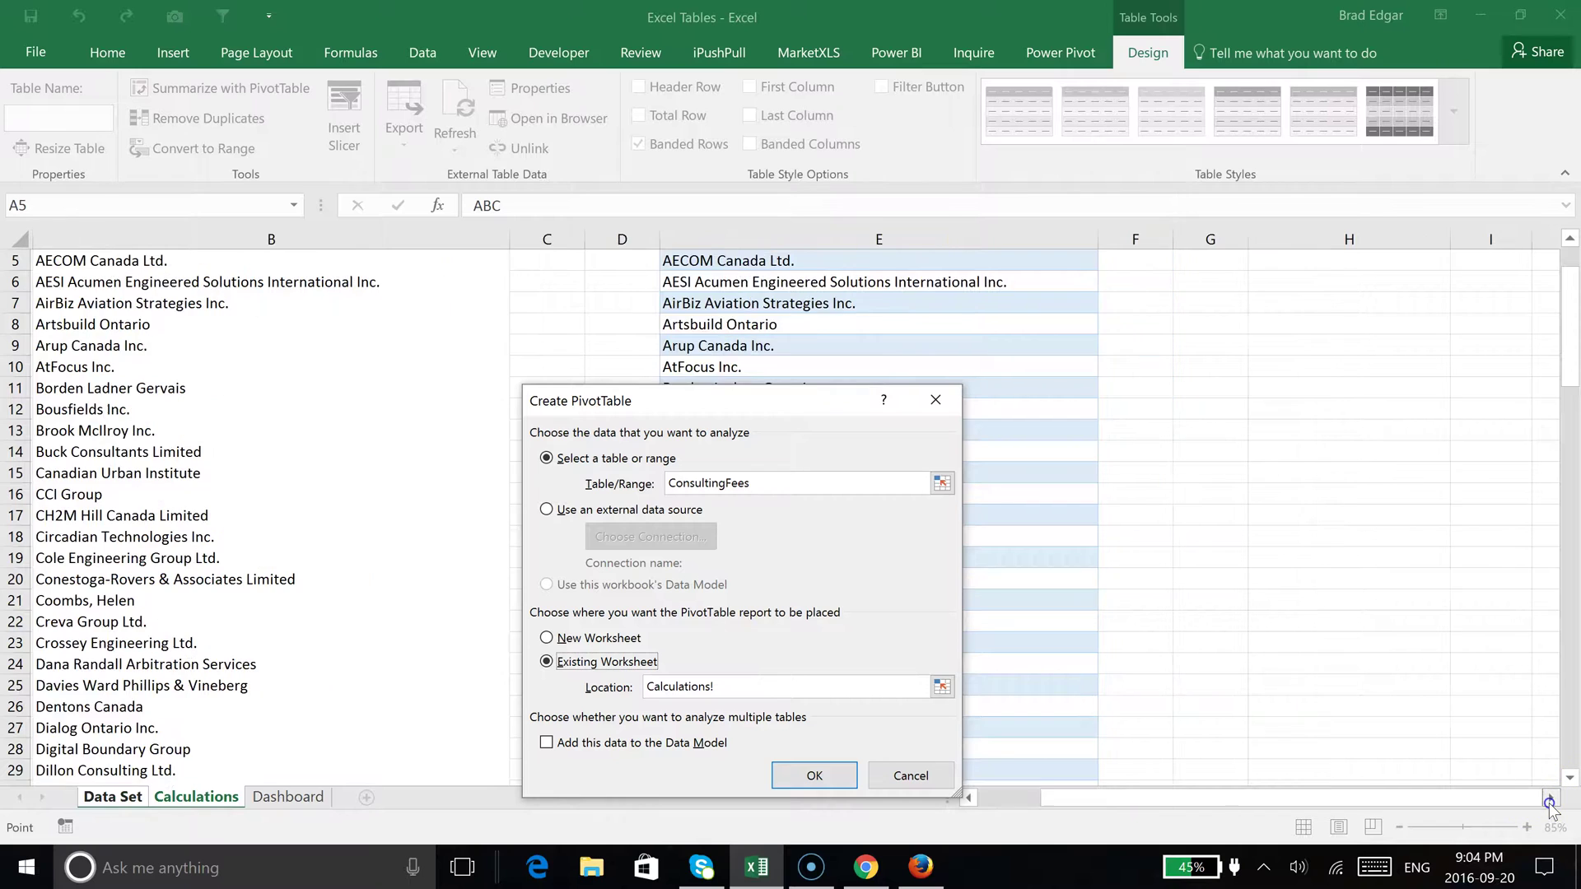
click(1549, 802)
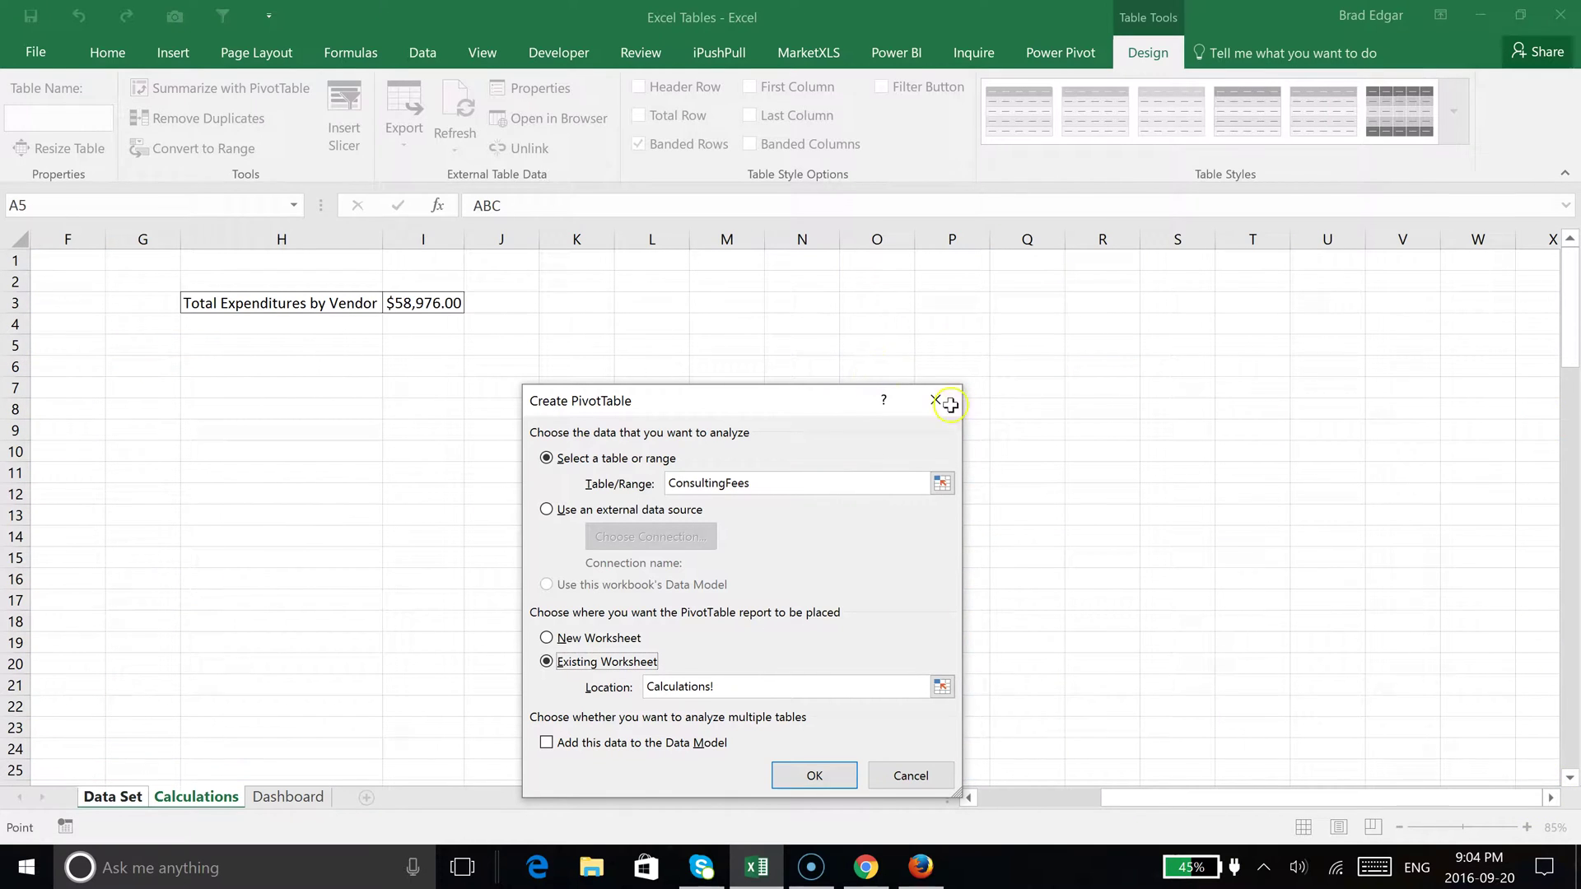
click(741, 302)
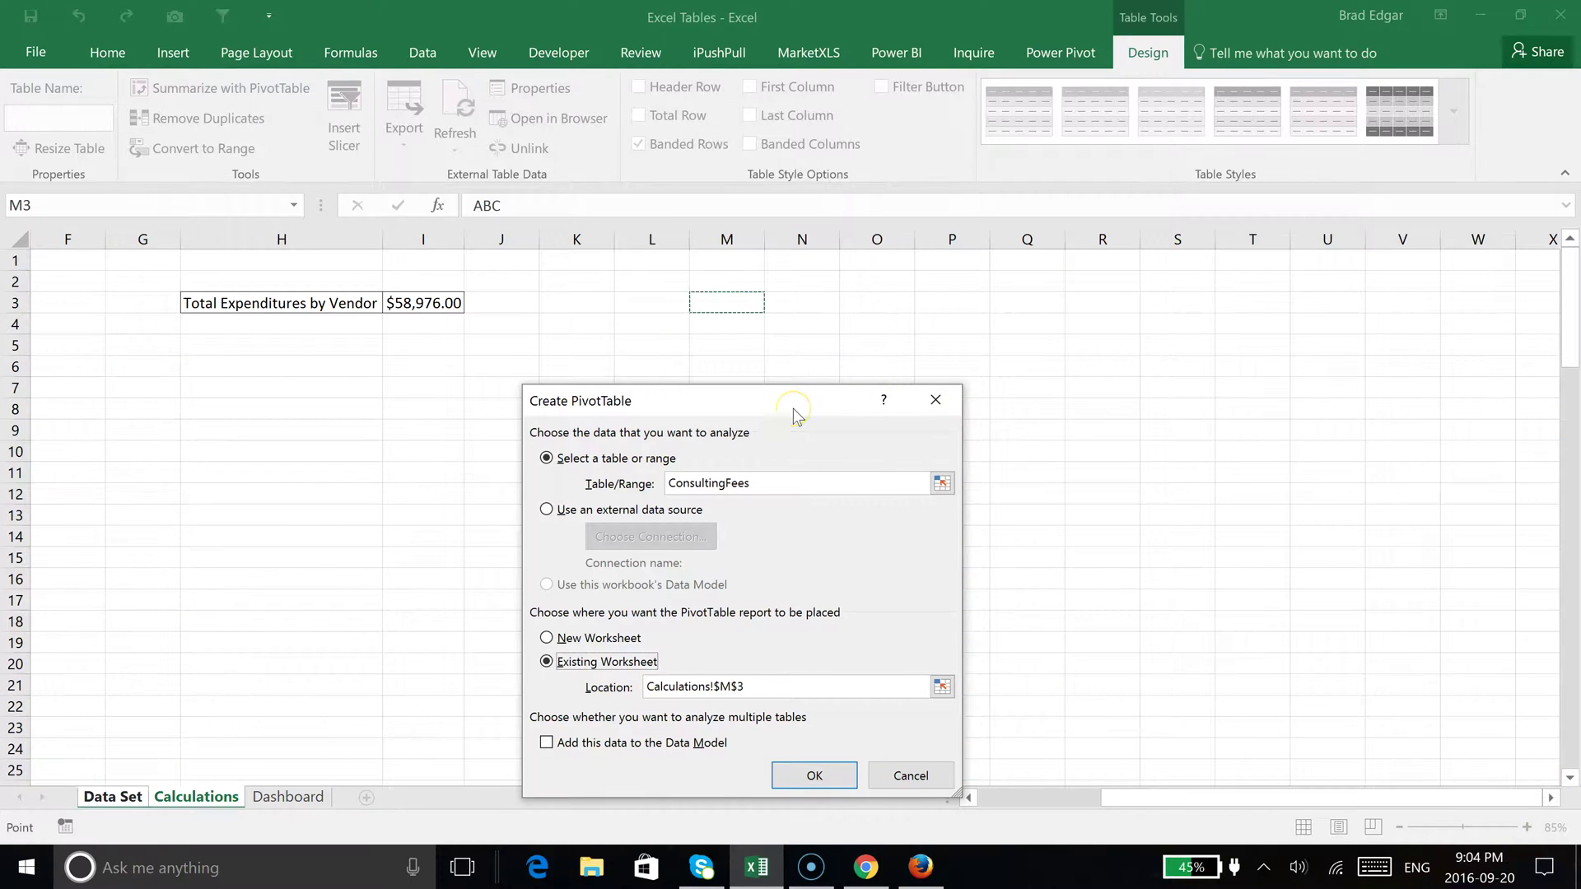
Create the pivot table and name it ConsultingFees.
click(813, 775)
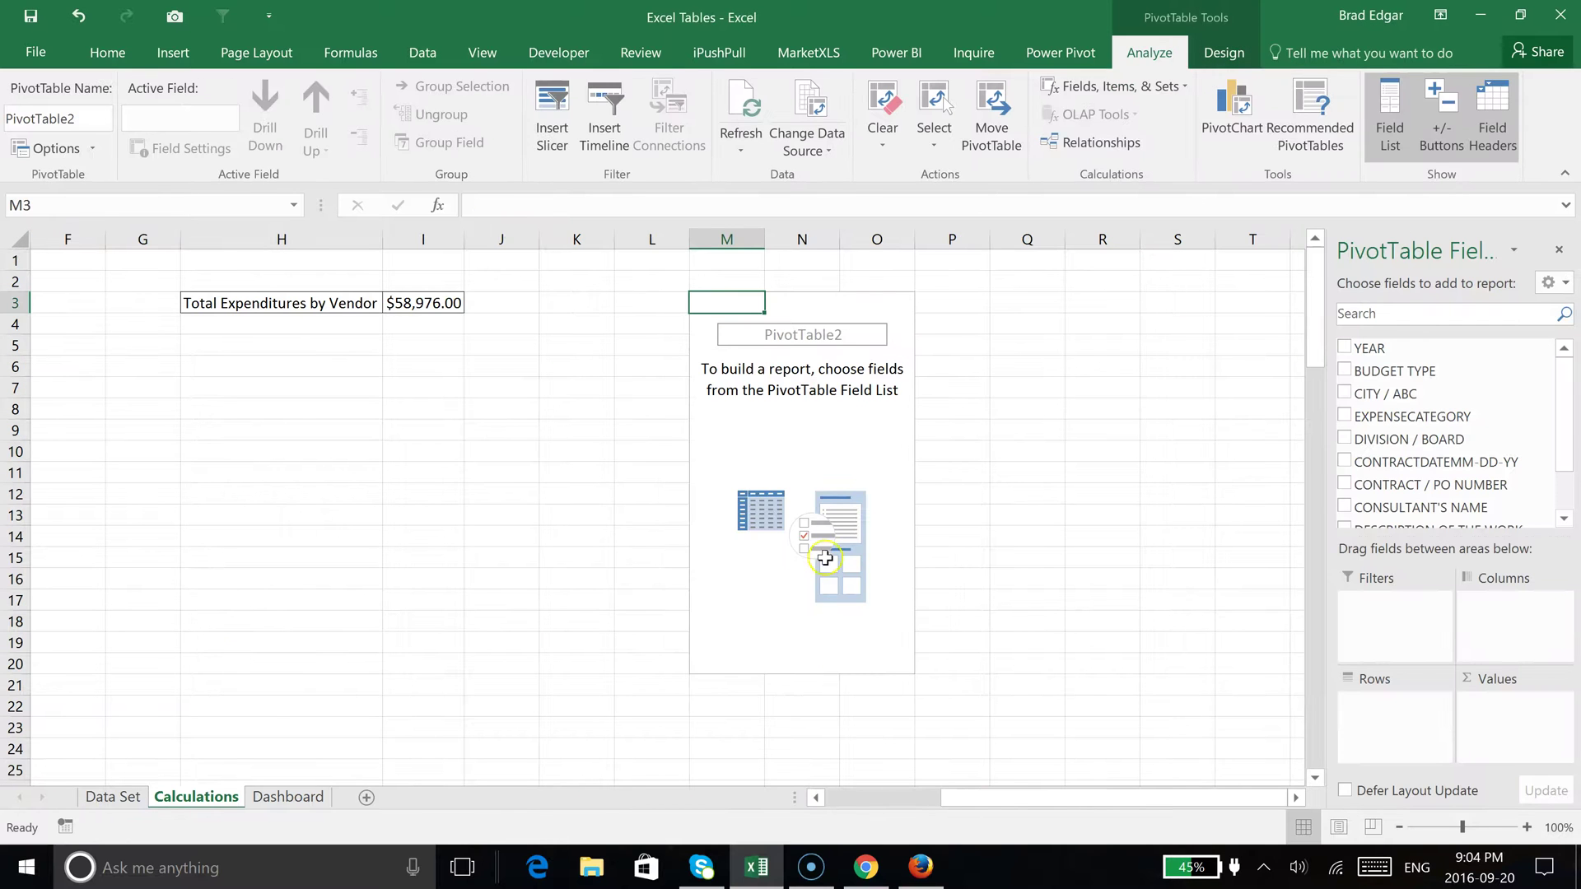
click(86, 117)
text(ConsultingFees)
key(Return)
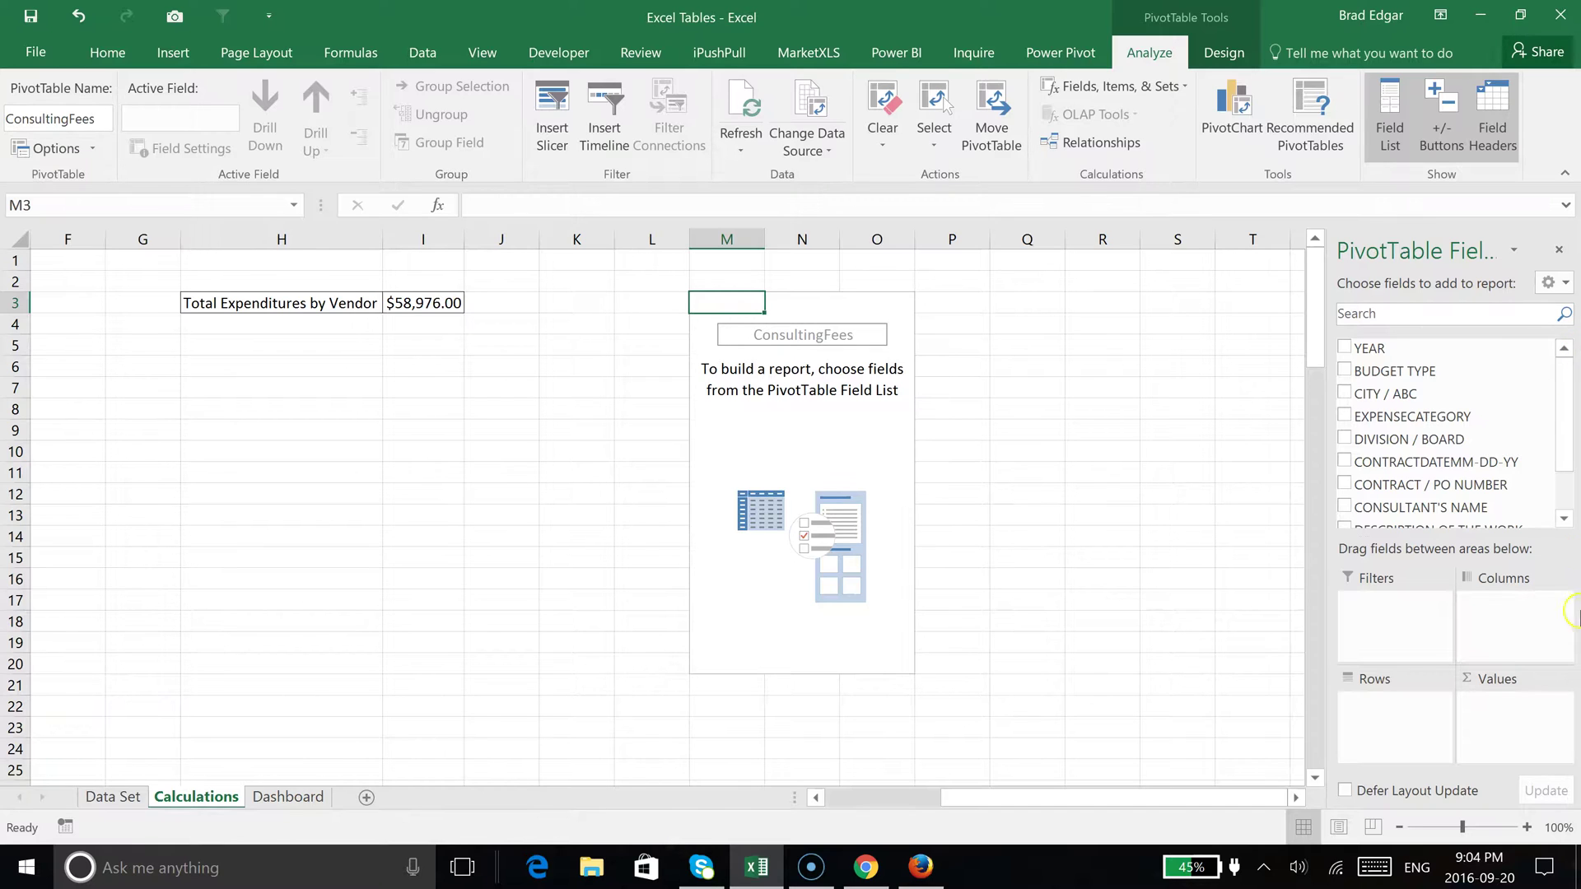
Put CONSULTANT'S NAME in Rows and sum 2014EXPENDITURE$ in Values.
scroll(1568, 385, down, 1)
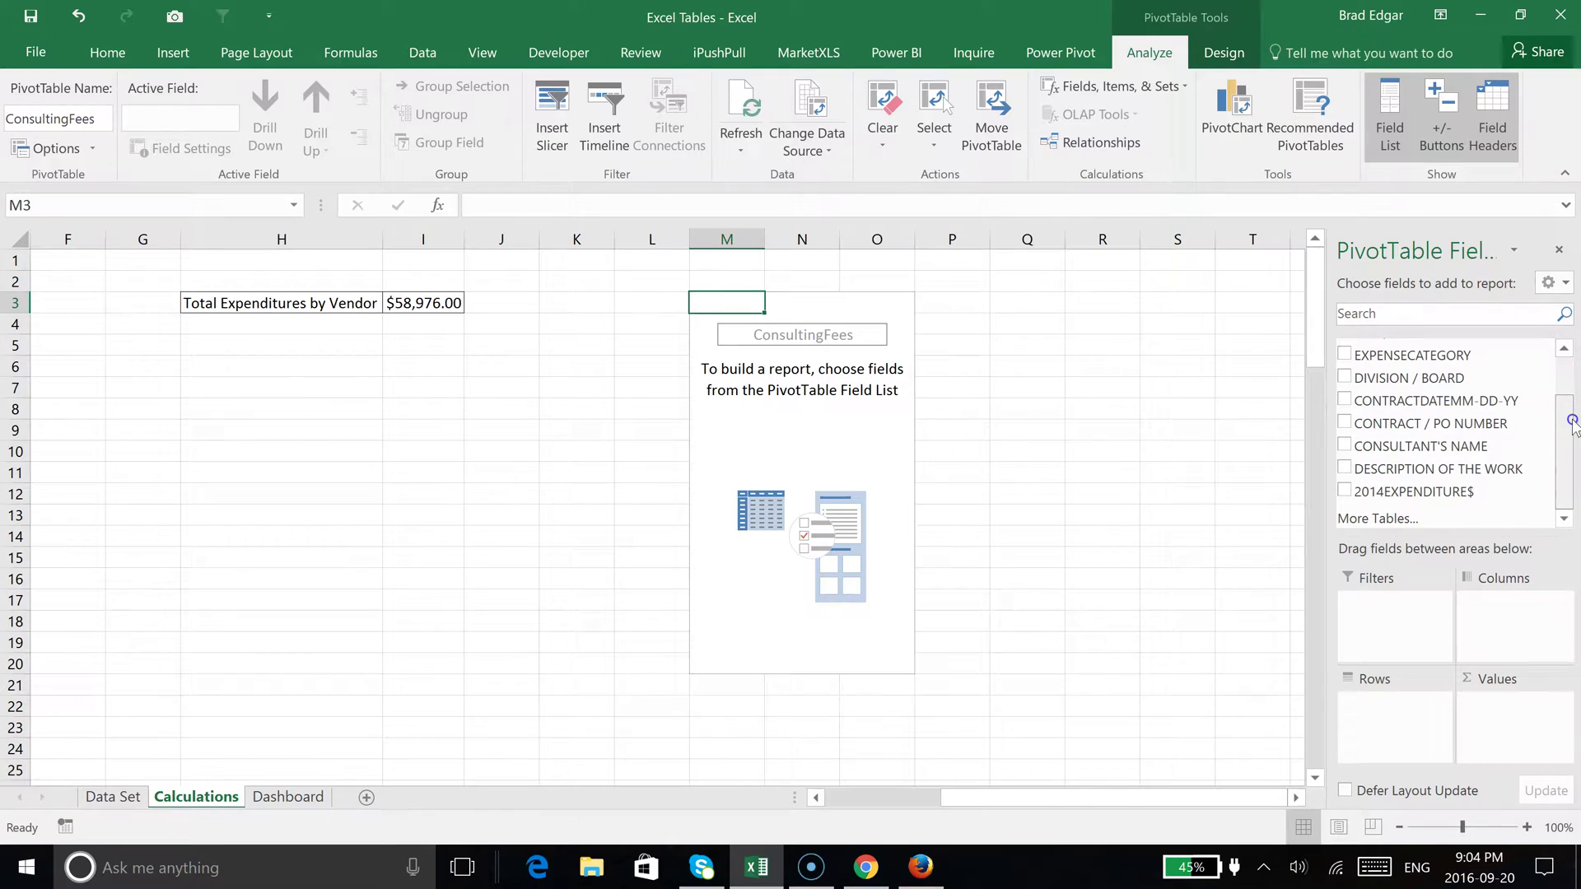
drag(1399, 476, 1418, 738)
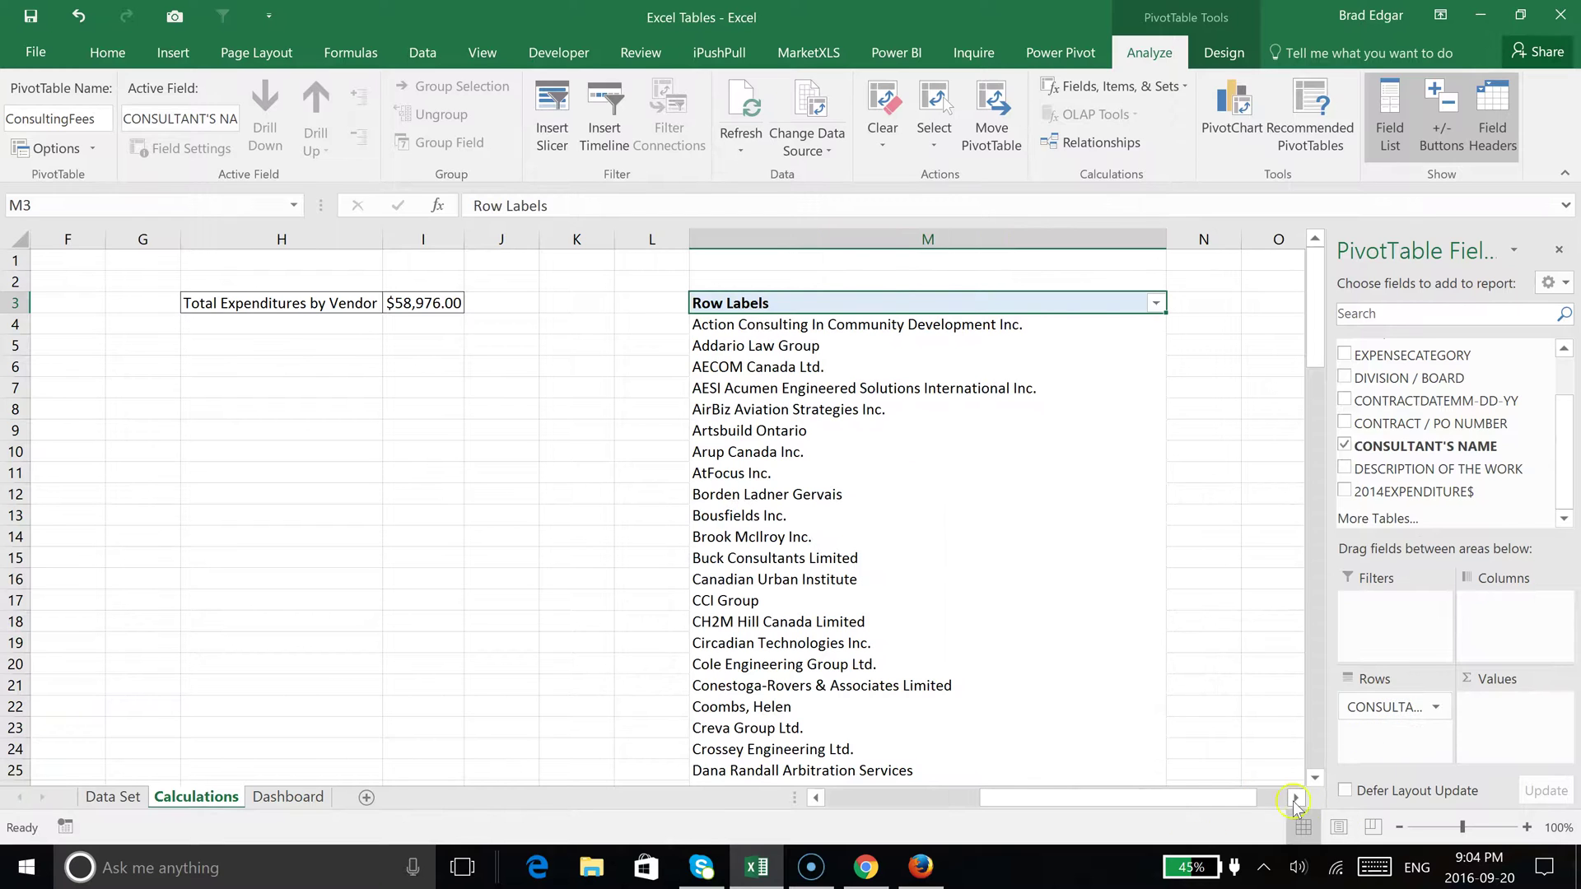
scroll(1237, 801, right, 1)
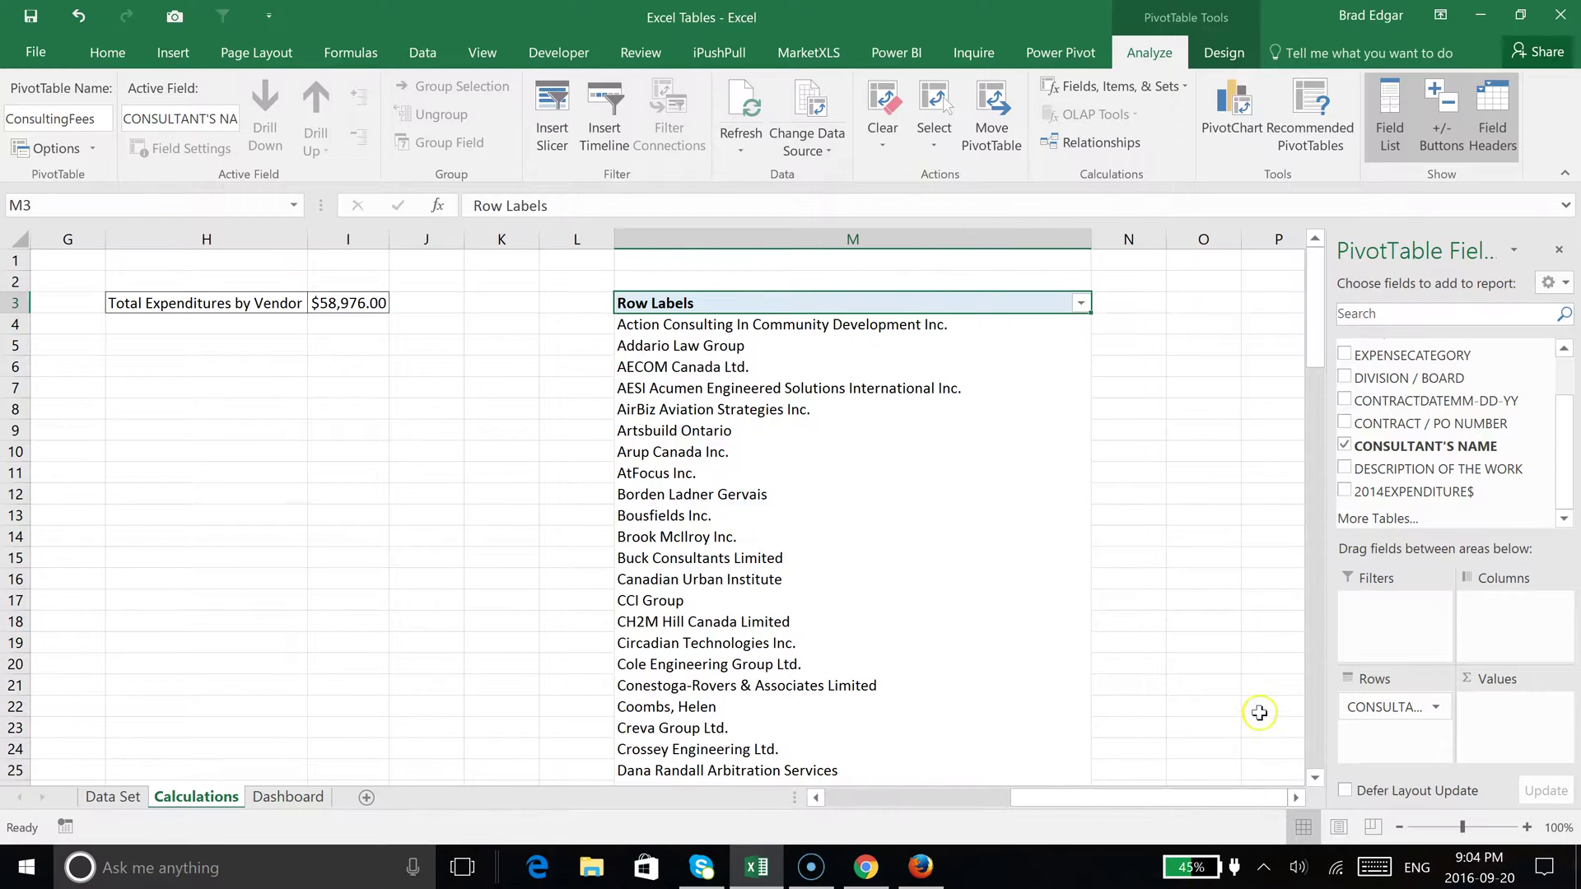
scroll(1260, 749, right, 2)
scroll(1270, 770, right, 1)
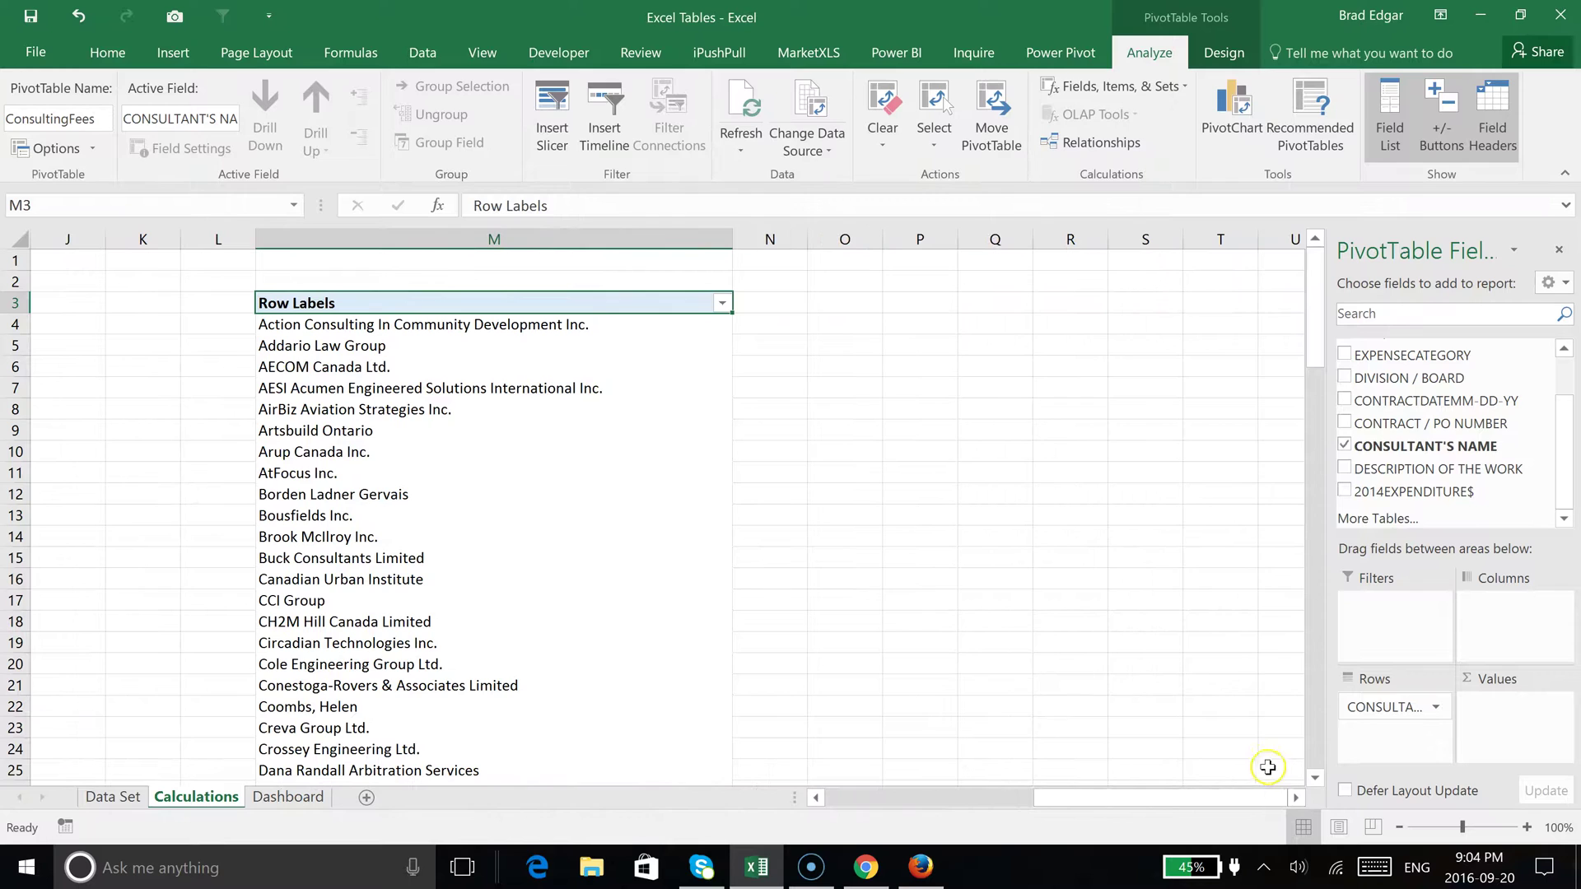
drag(1434, 492, 1521, 735)
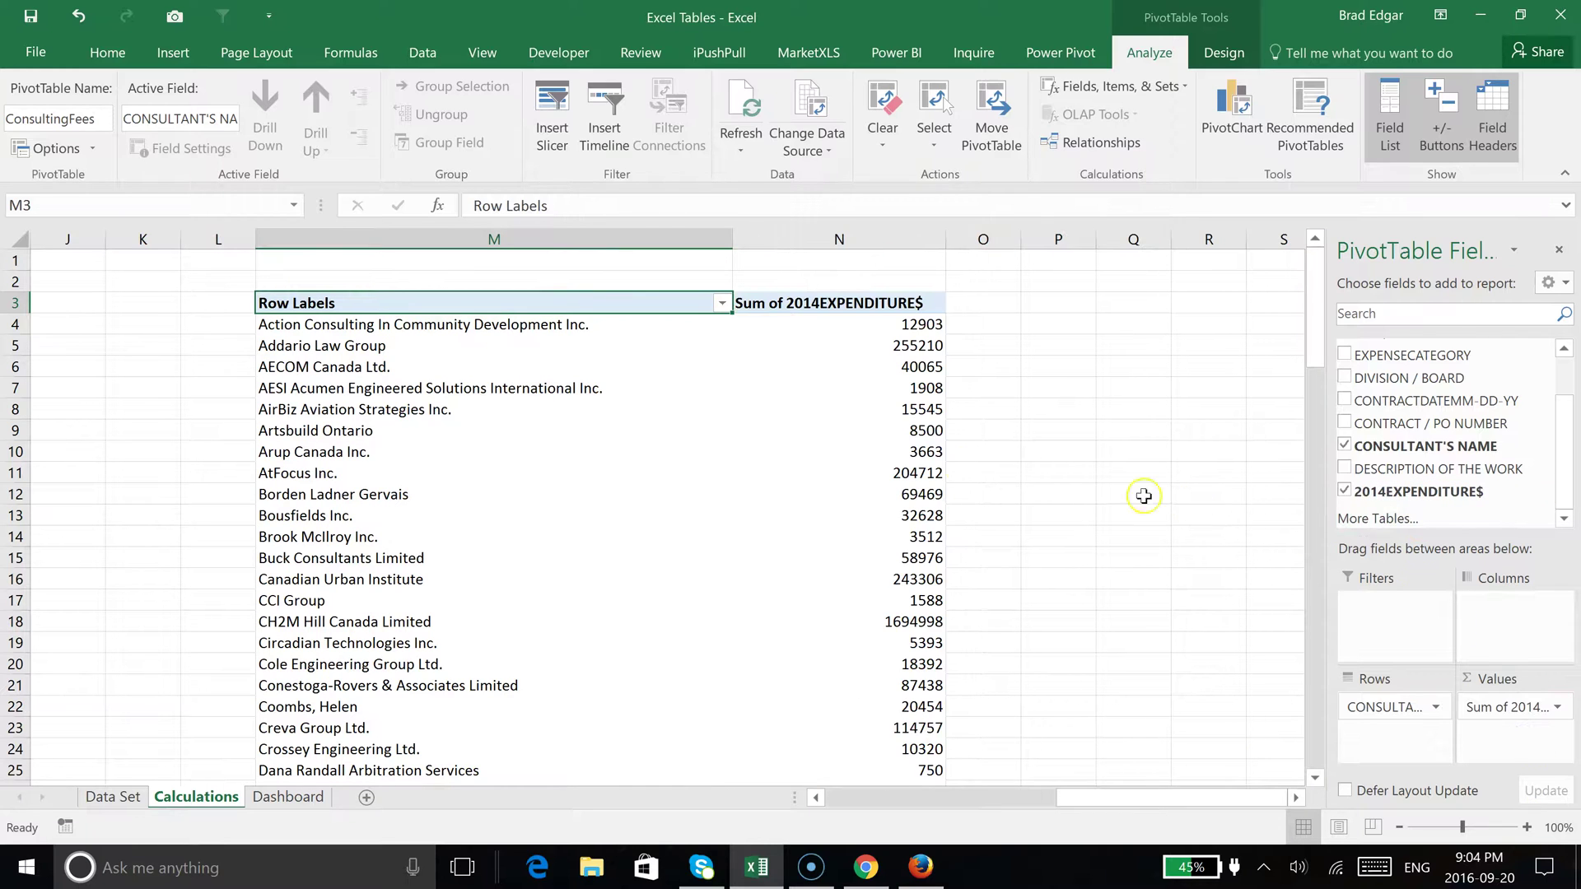
Format the Sum of 2014 values as two-decimal currency and left-align them.
click(1555, 706)
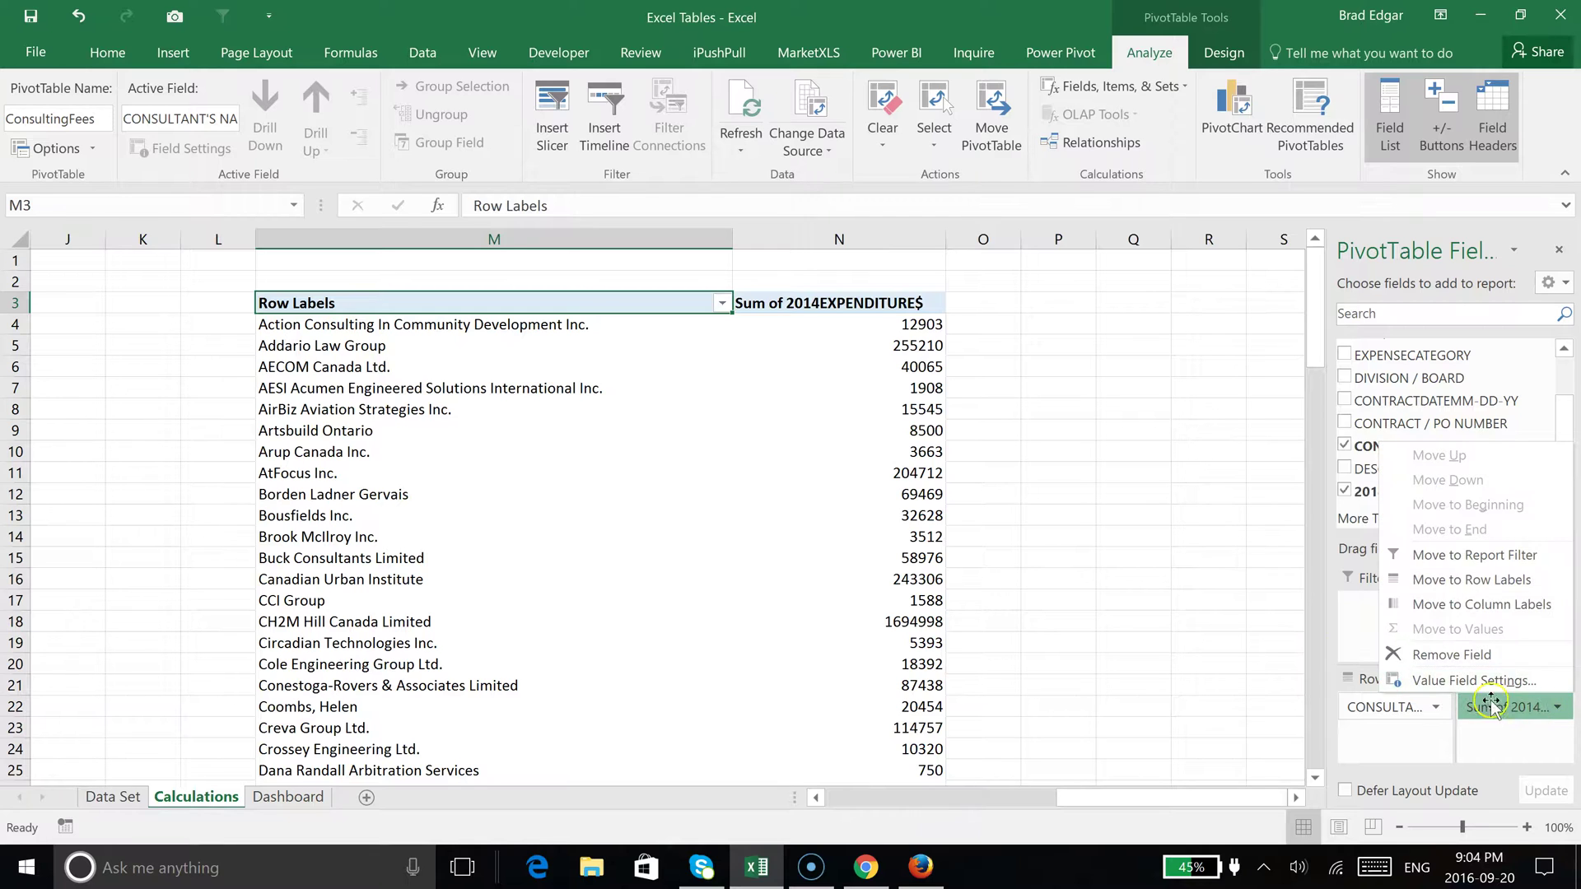
click(1552, 682)
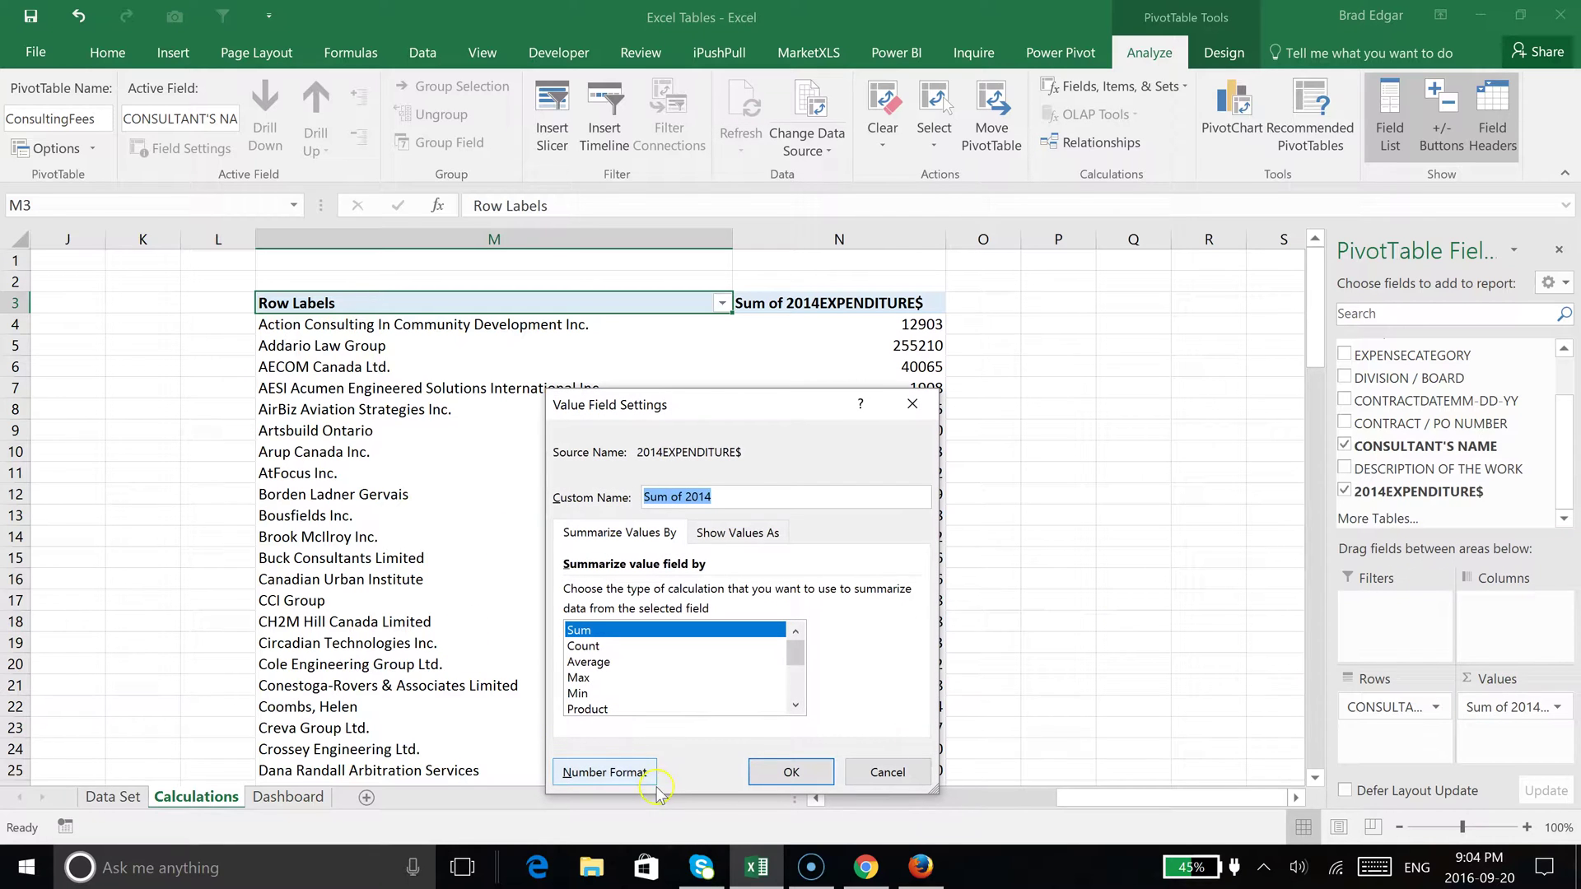
click(616, 768)
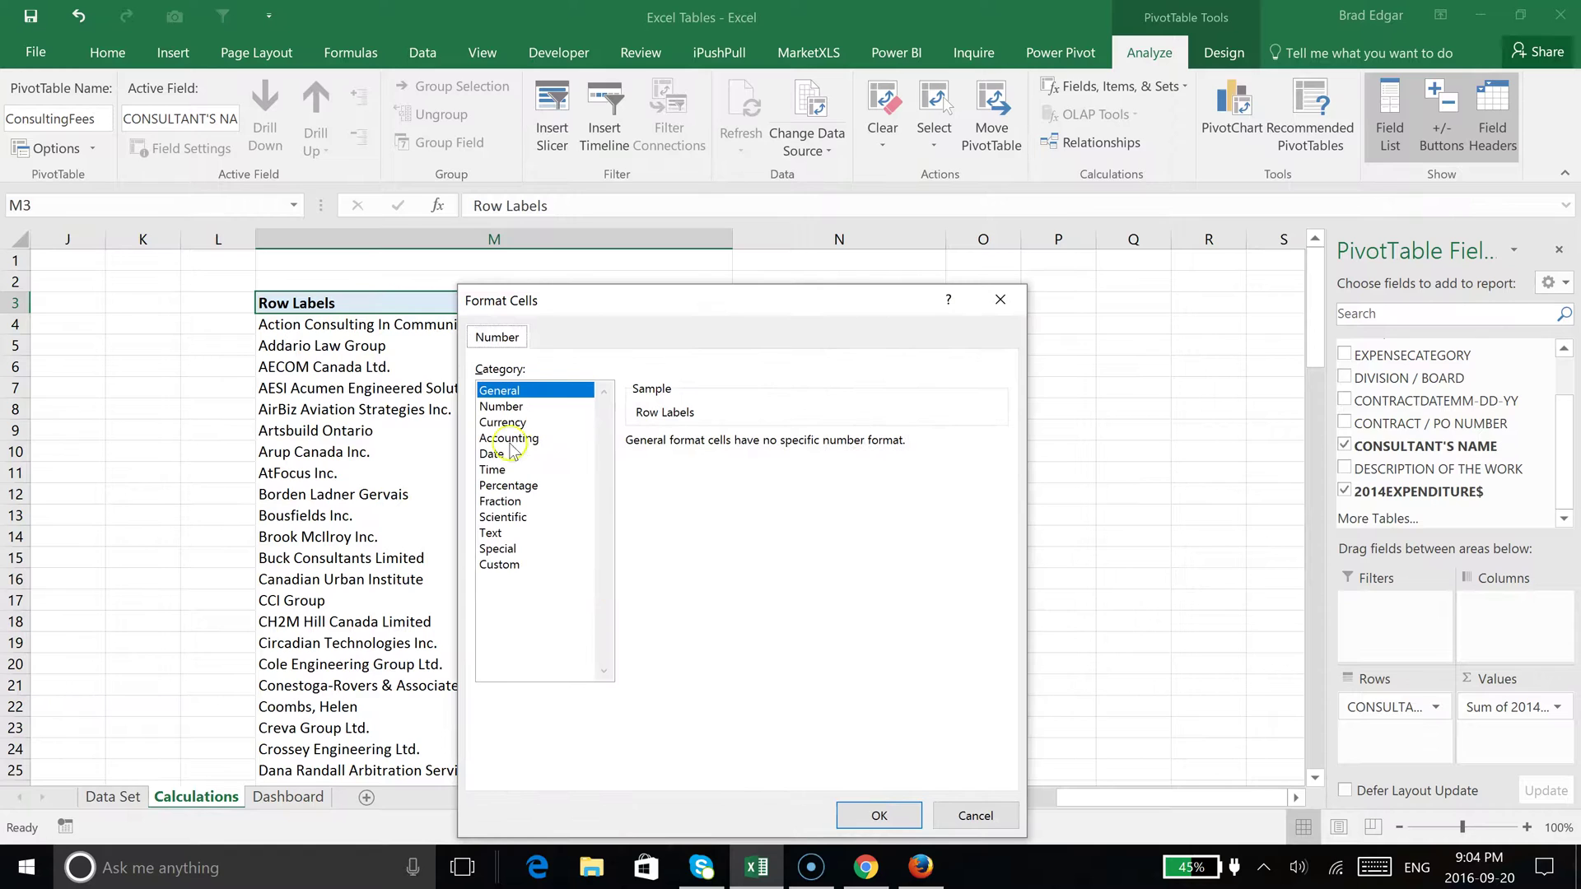
click(514, 407)
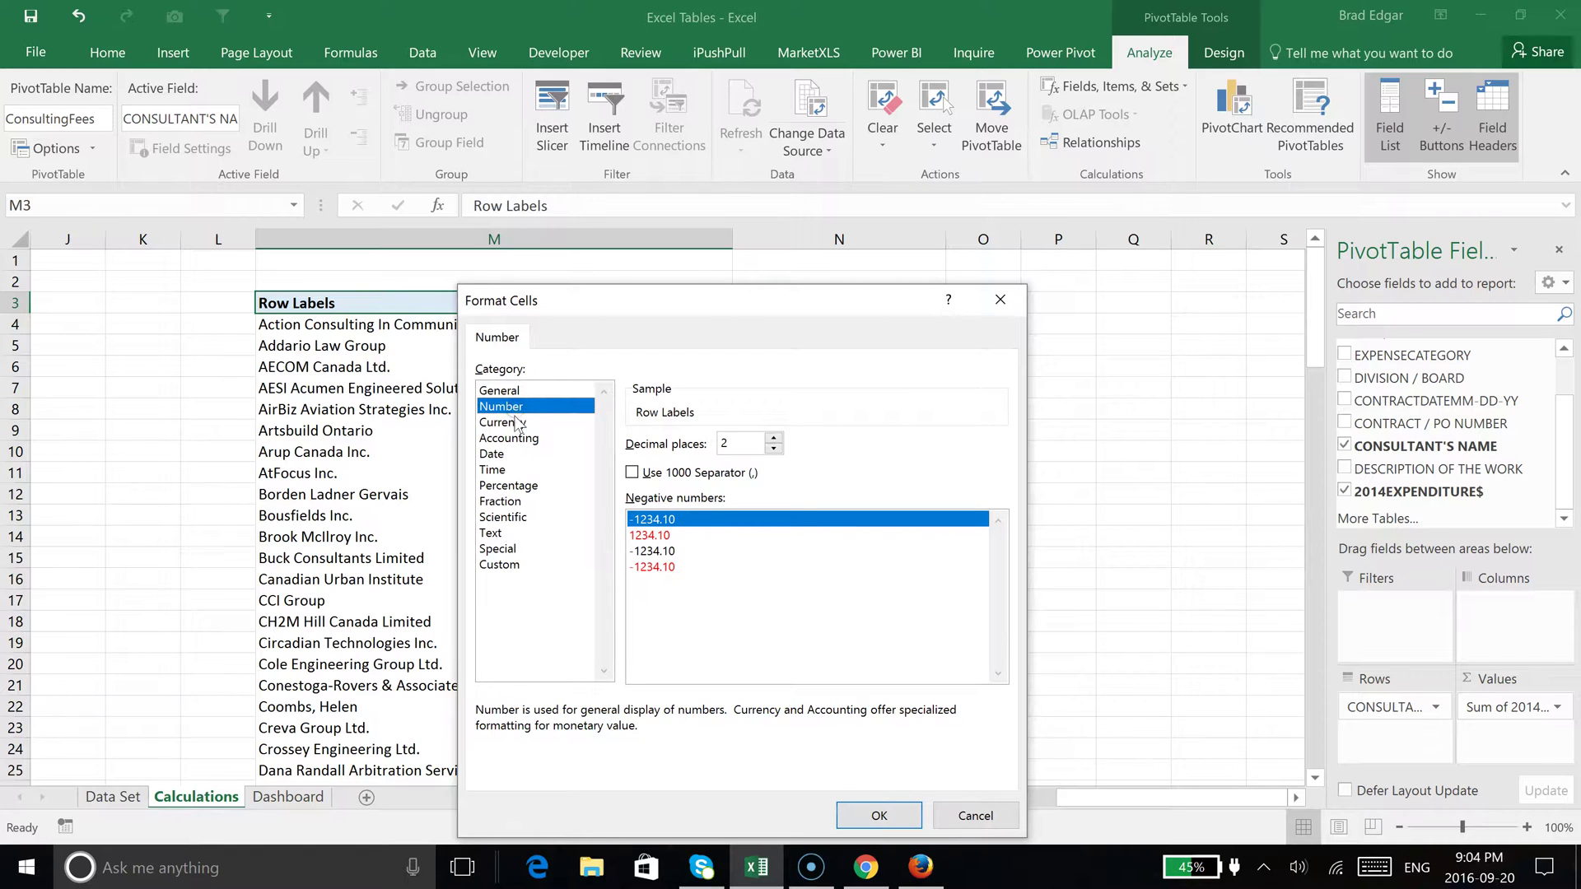
click(515, 423)
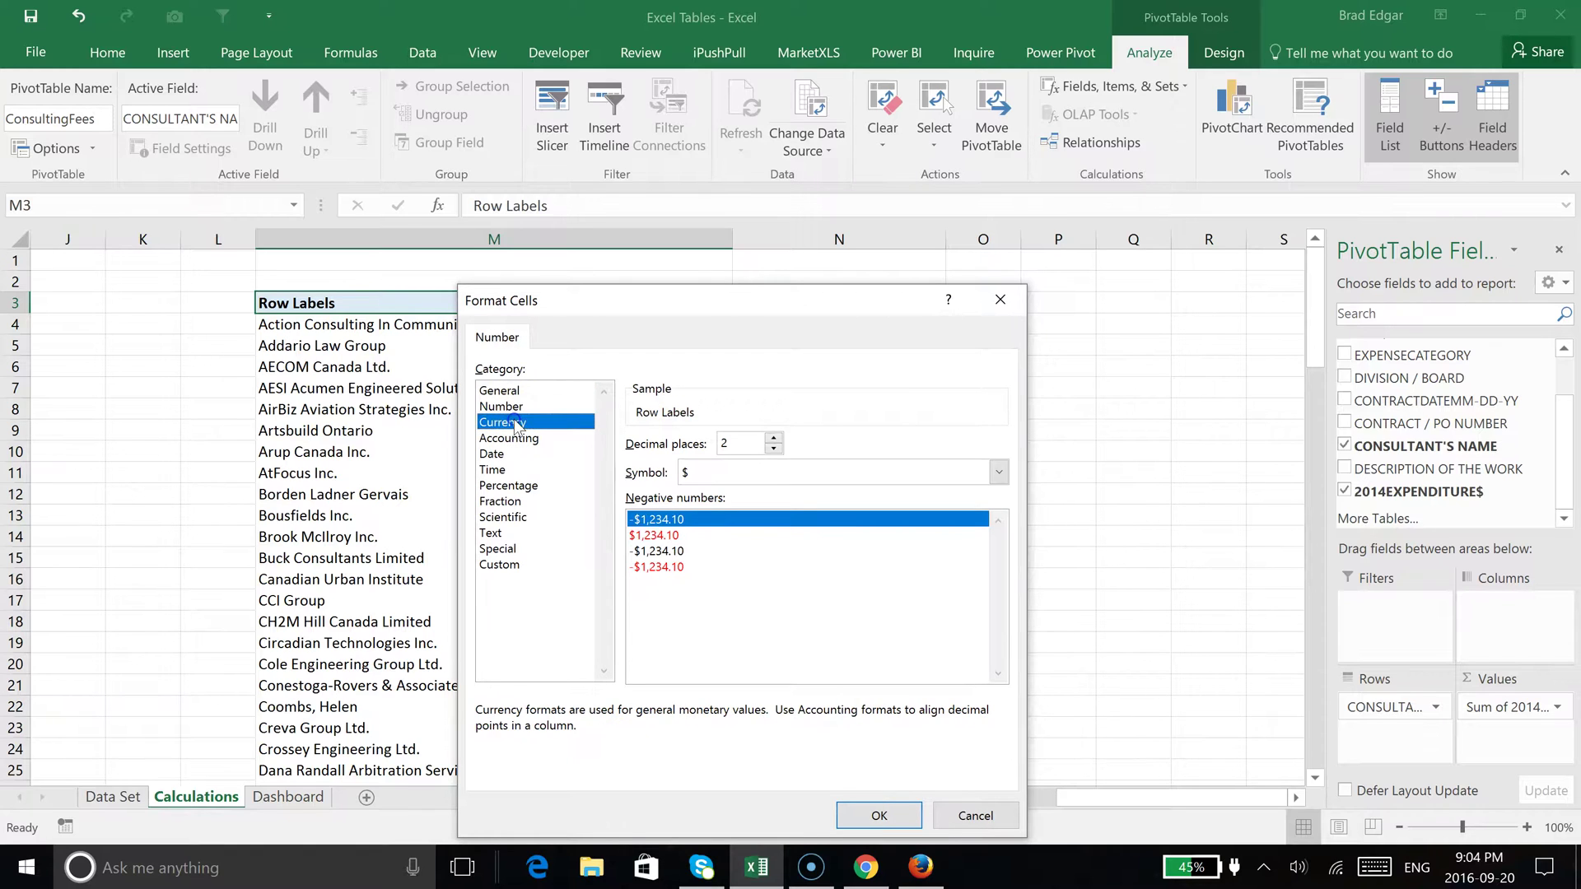
click(874, 815)
click(792, 772)
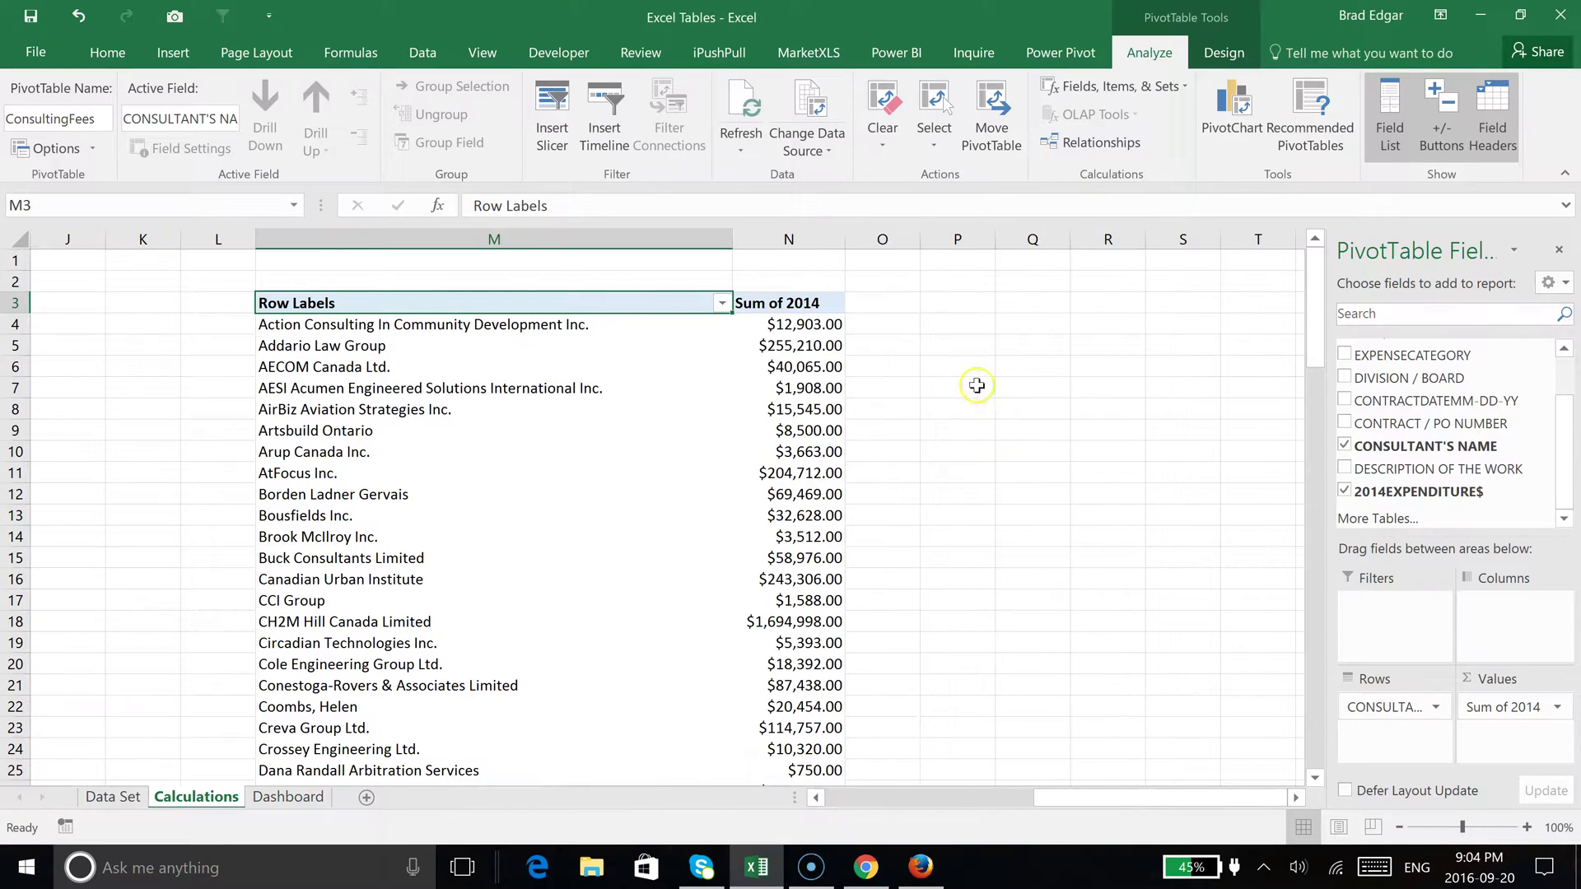
click(783, 236)
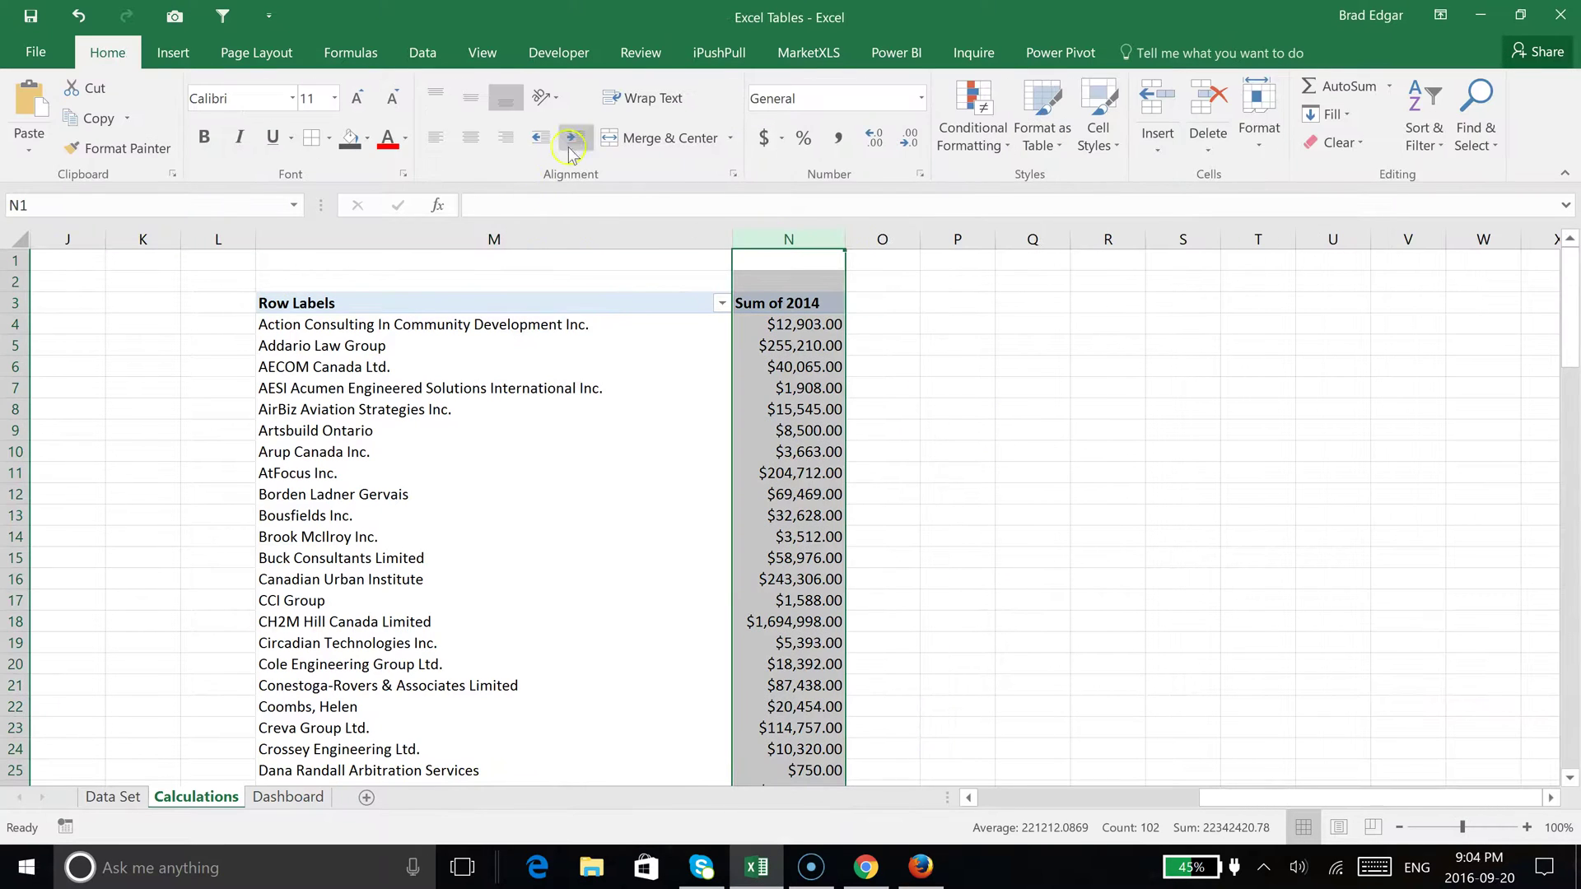
click(435, 138)
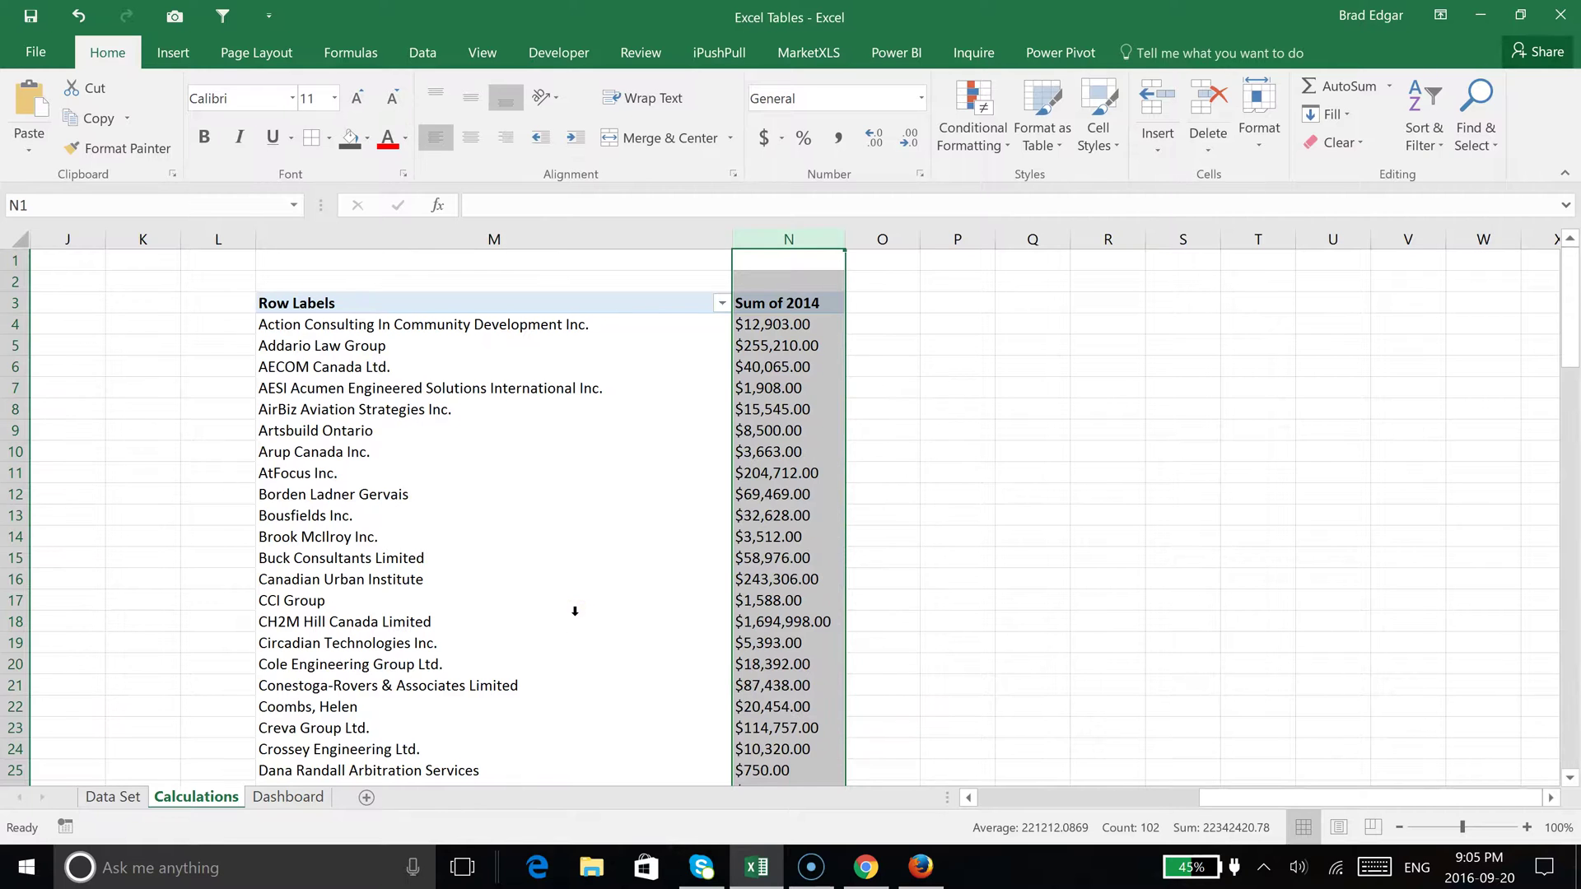
On the Data Set sheet, jump to row 145 and check the $11,171,210.39 total in J146.
click(115, 799)
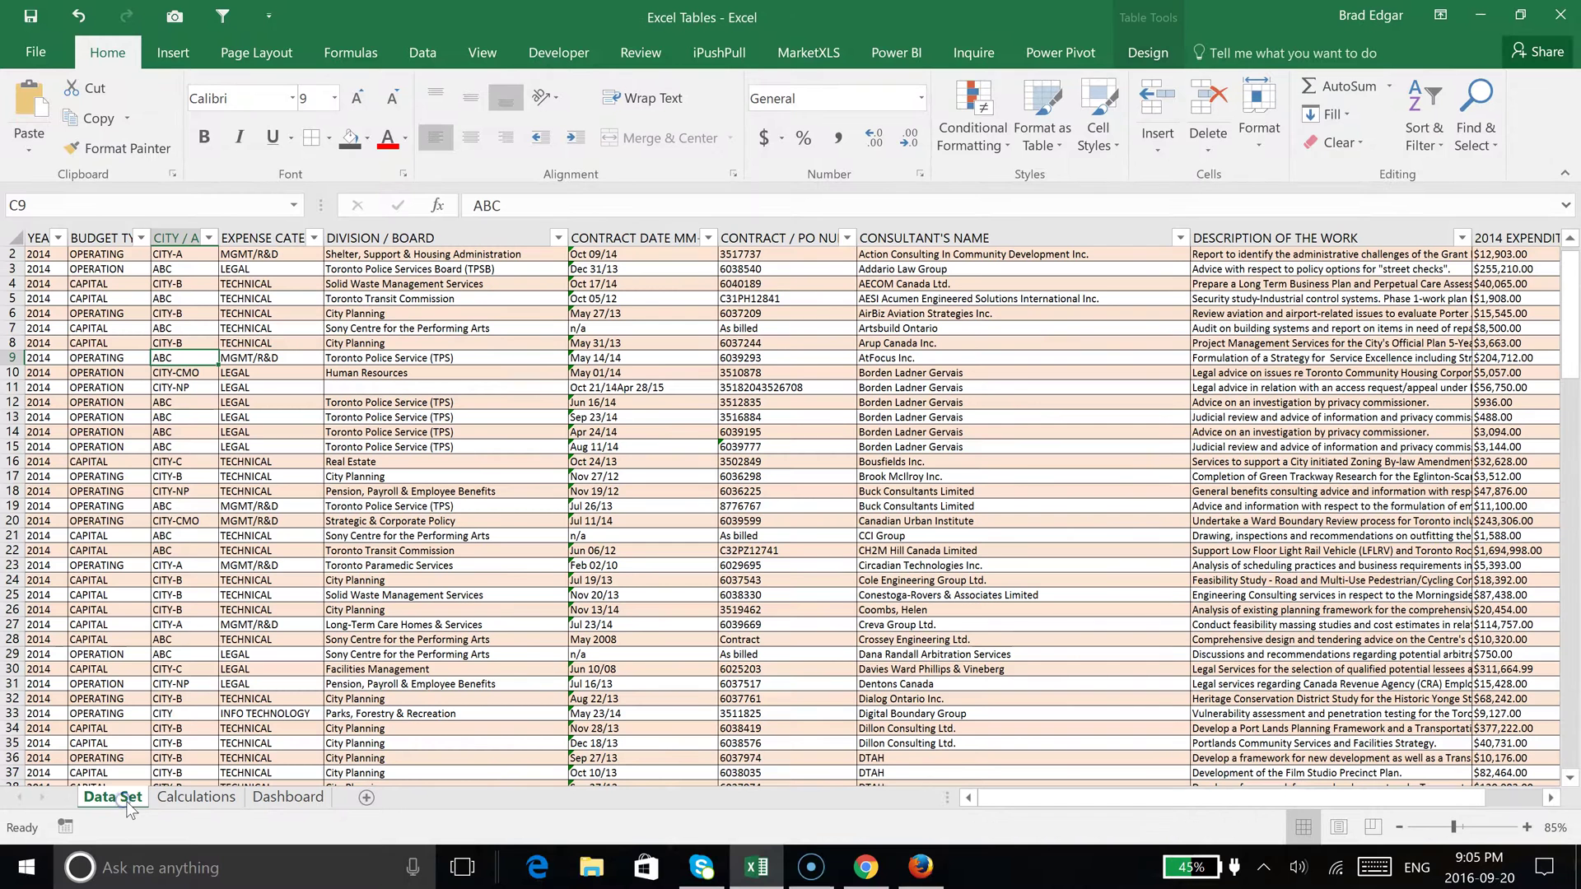
click(1040, 654)
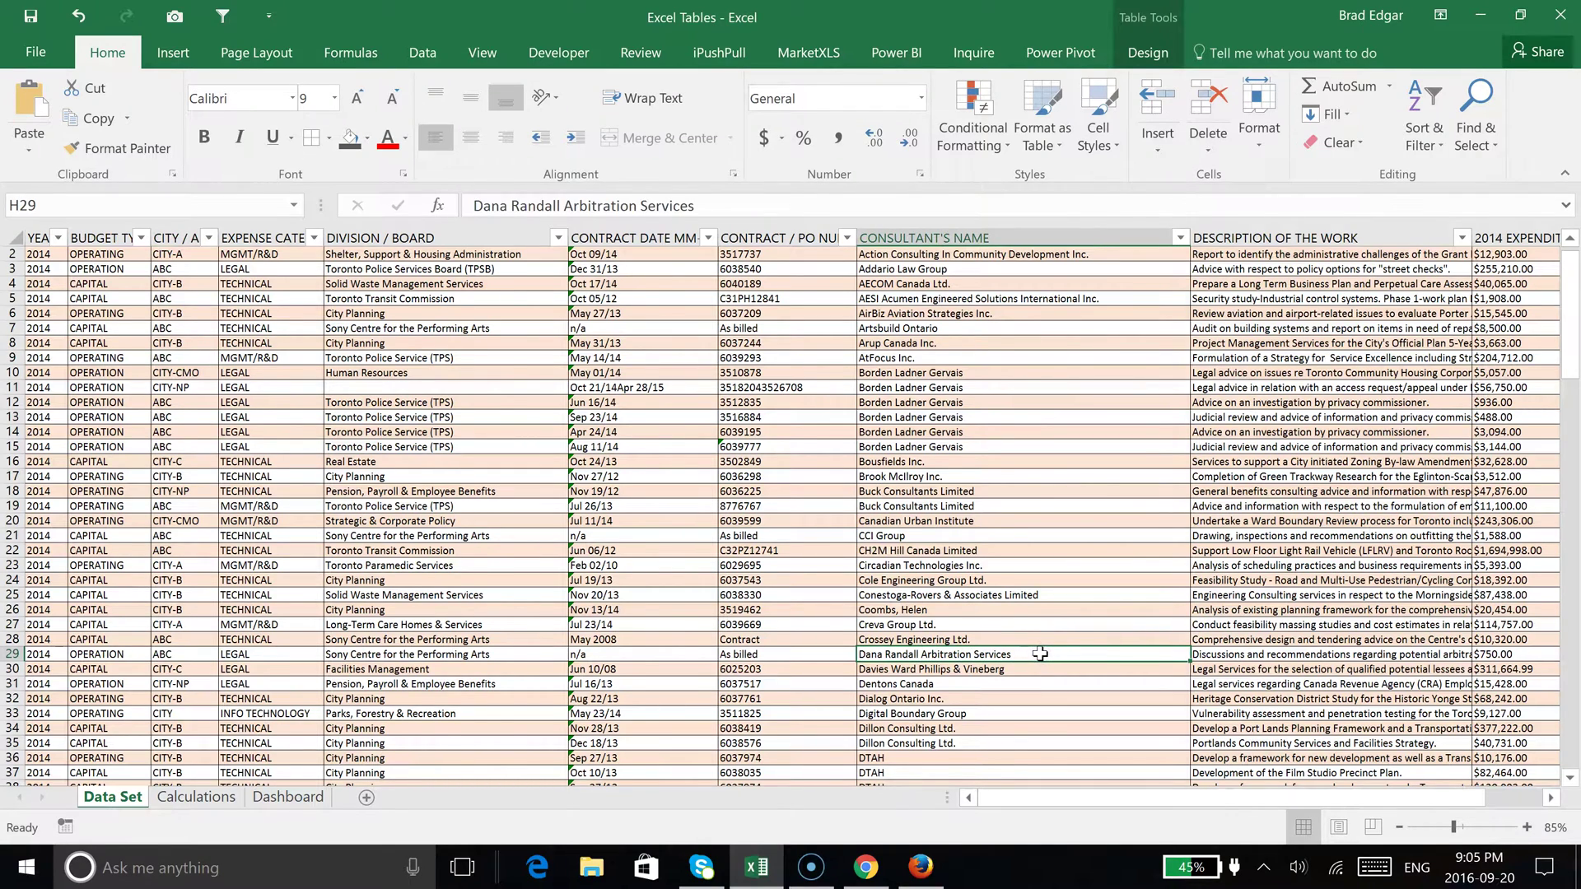
key(ctrl+Down)
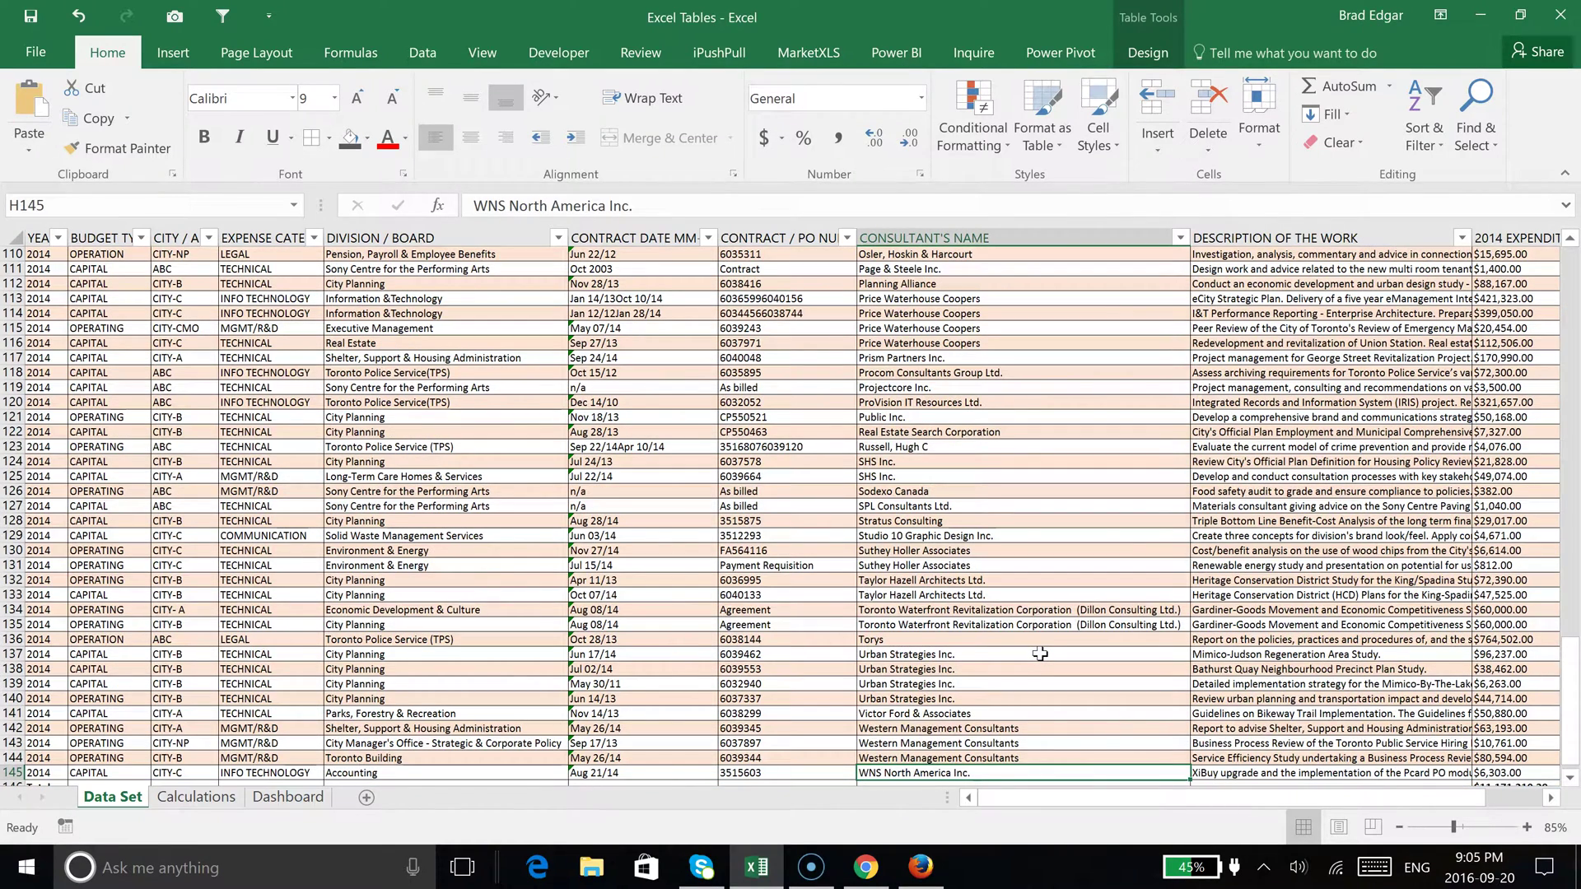
key(Right)
key(Right)
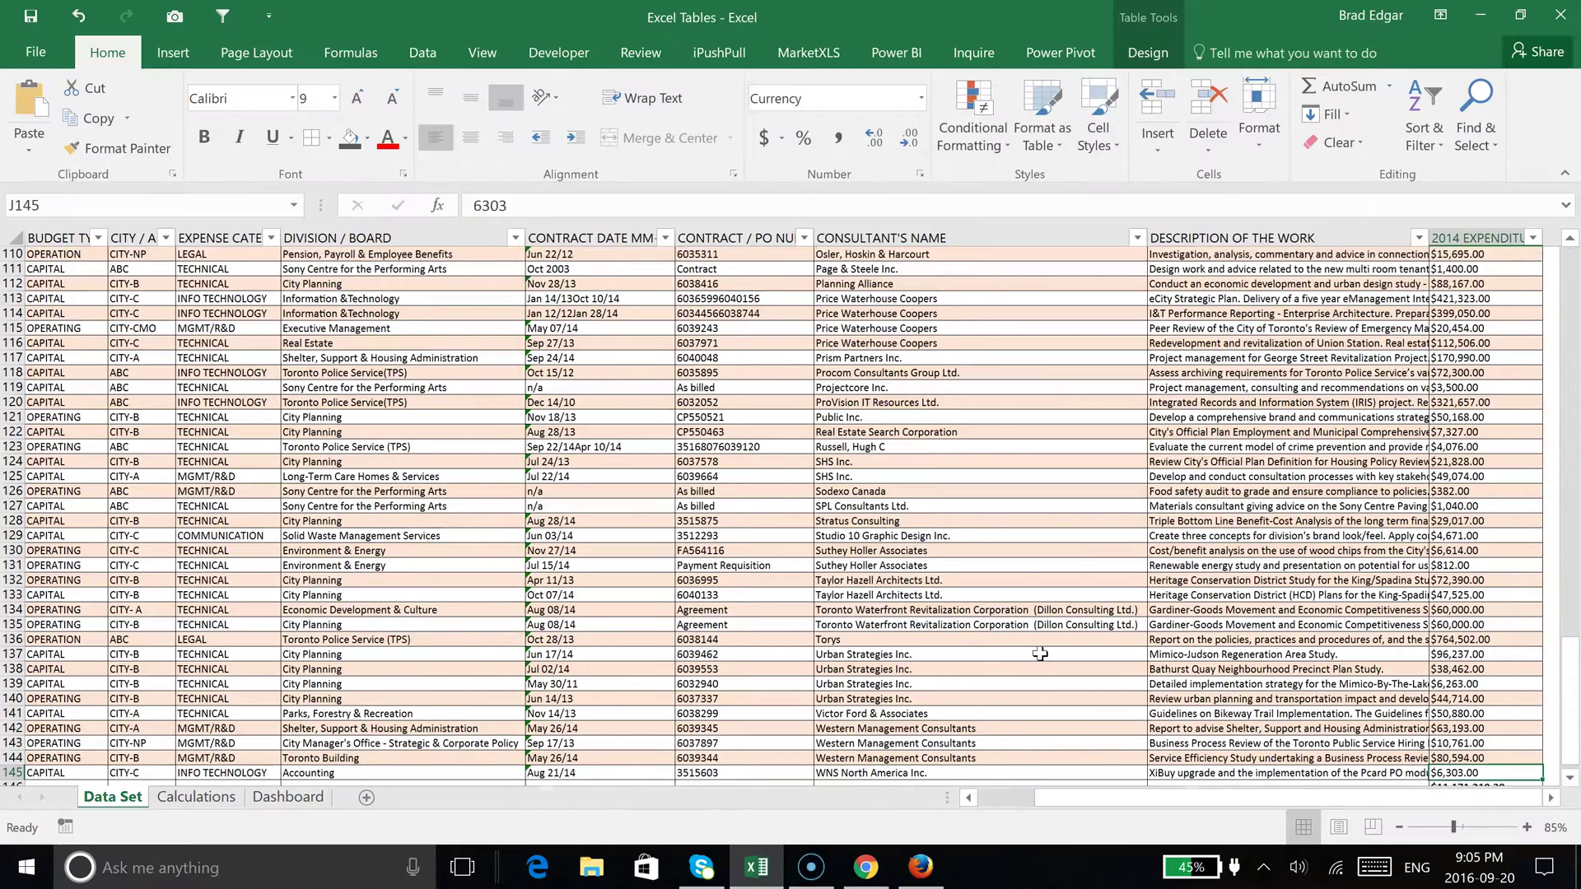
key(Down)
scroll(1040, 654, up, 20)
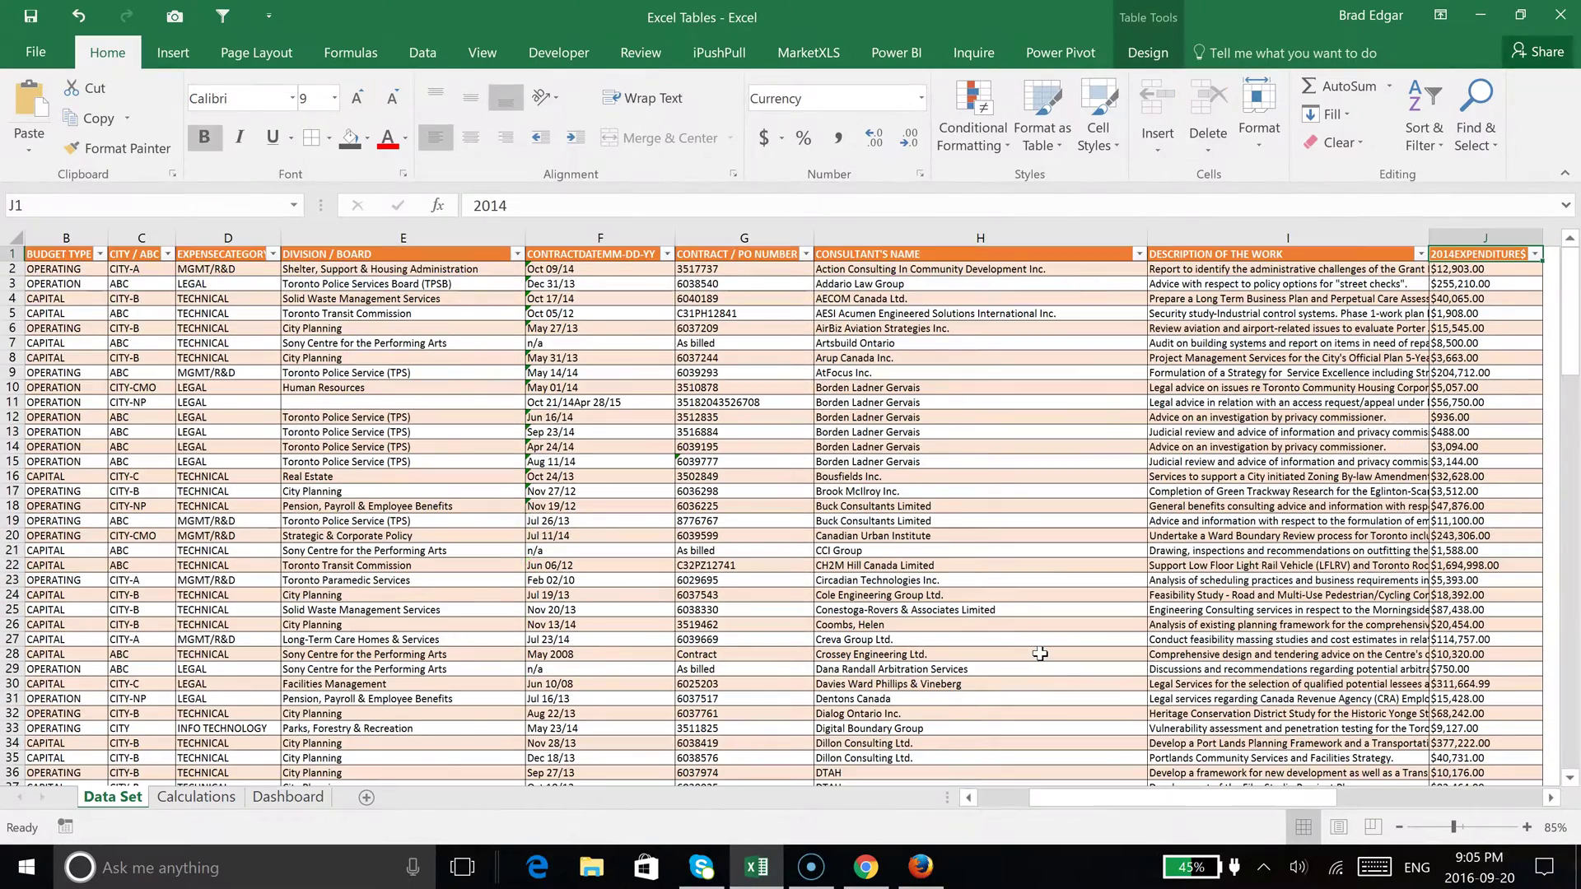
scroll(1039, 654, down, 20)
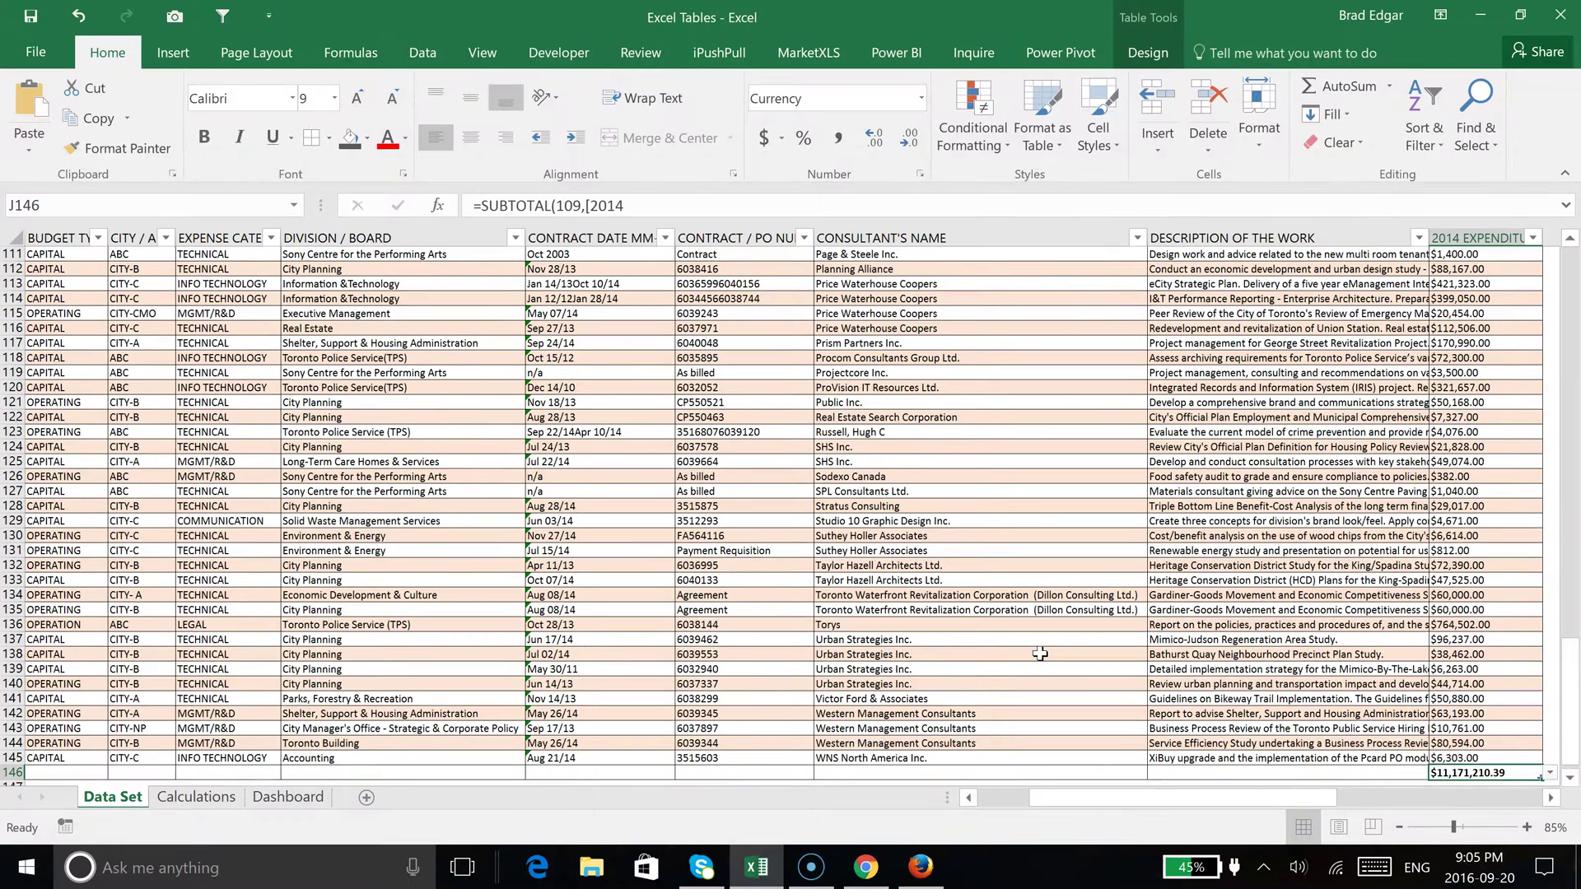
key(Up)
scroll(1039, 653, right, 4)
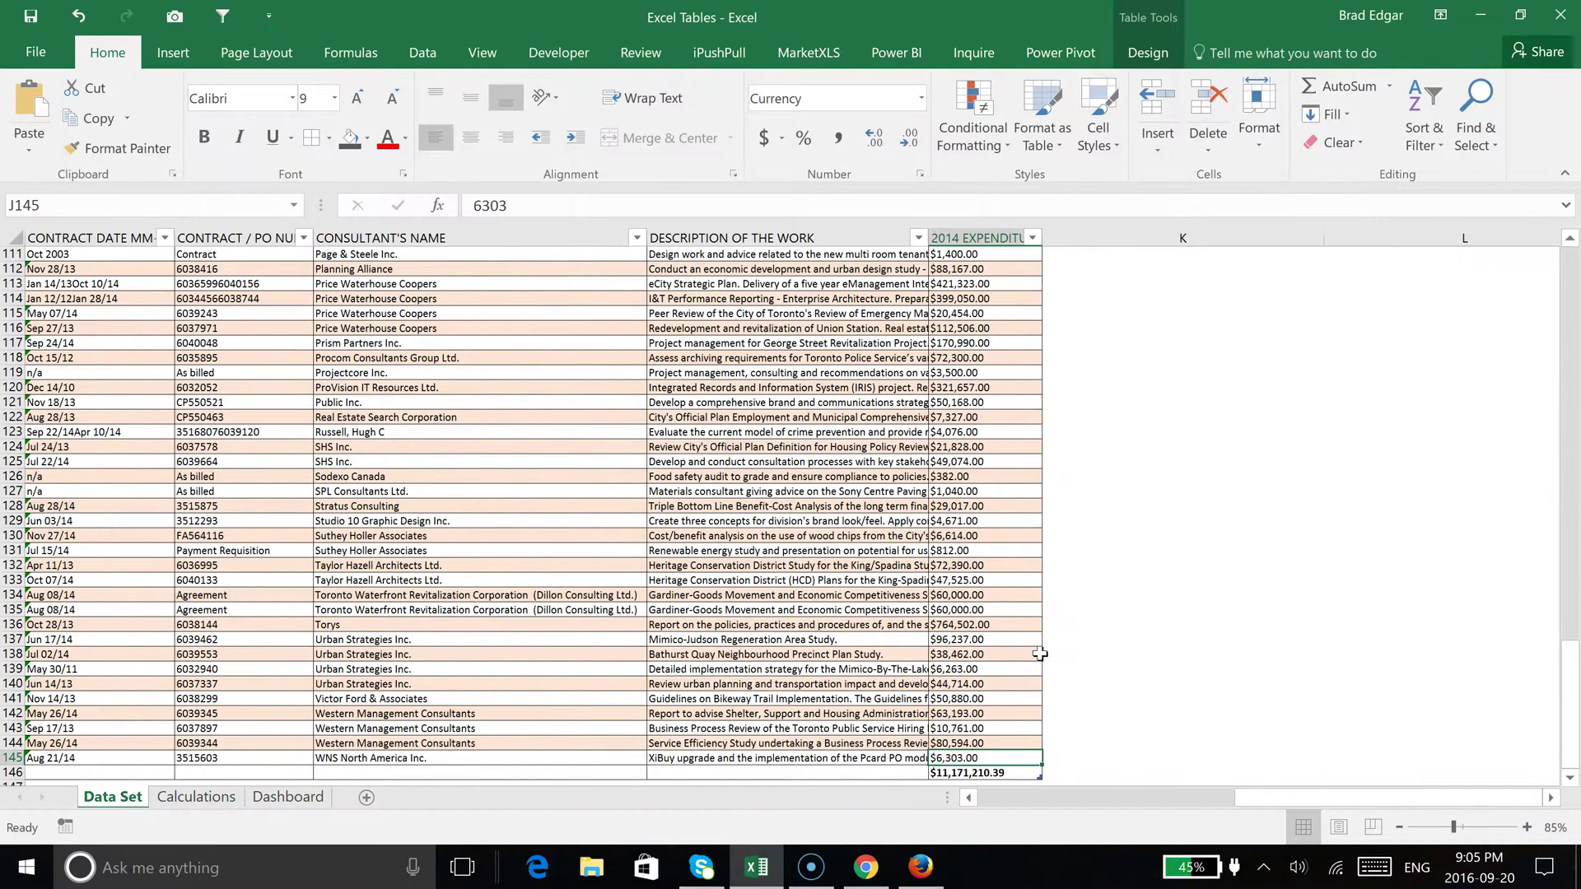
key(Left)
key(Left)
key(Up)
key(Up)
key(Up)
key(Up)
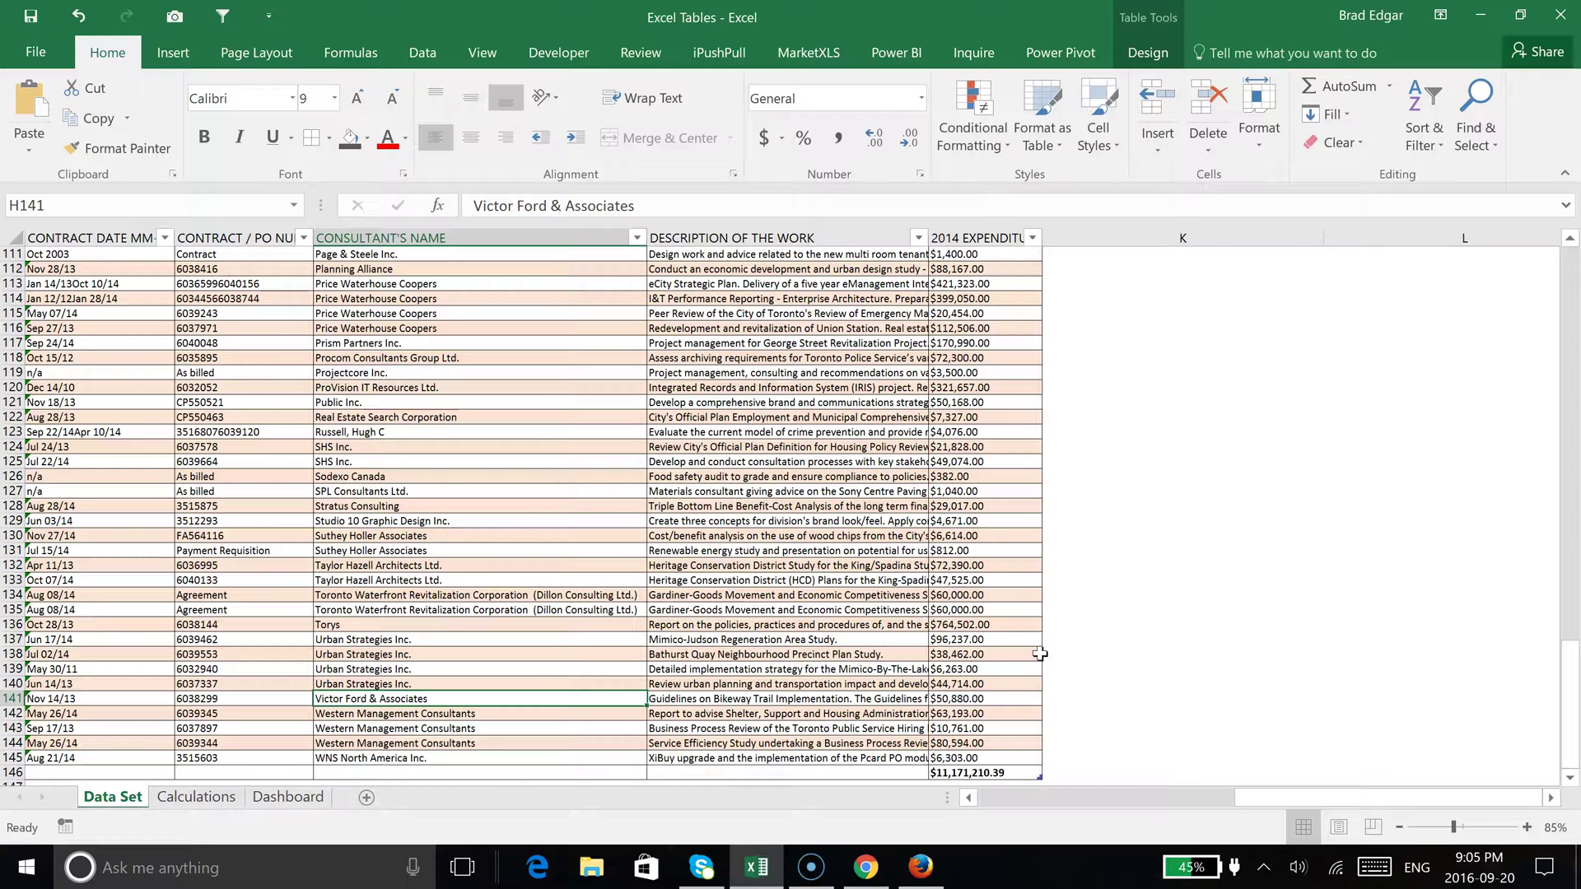
key(ctrl+End)
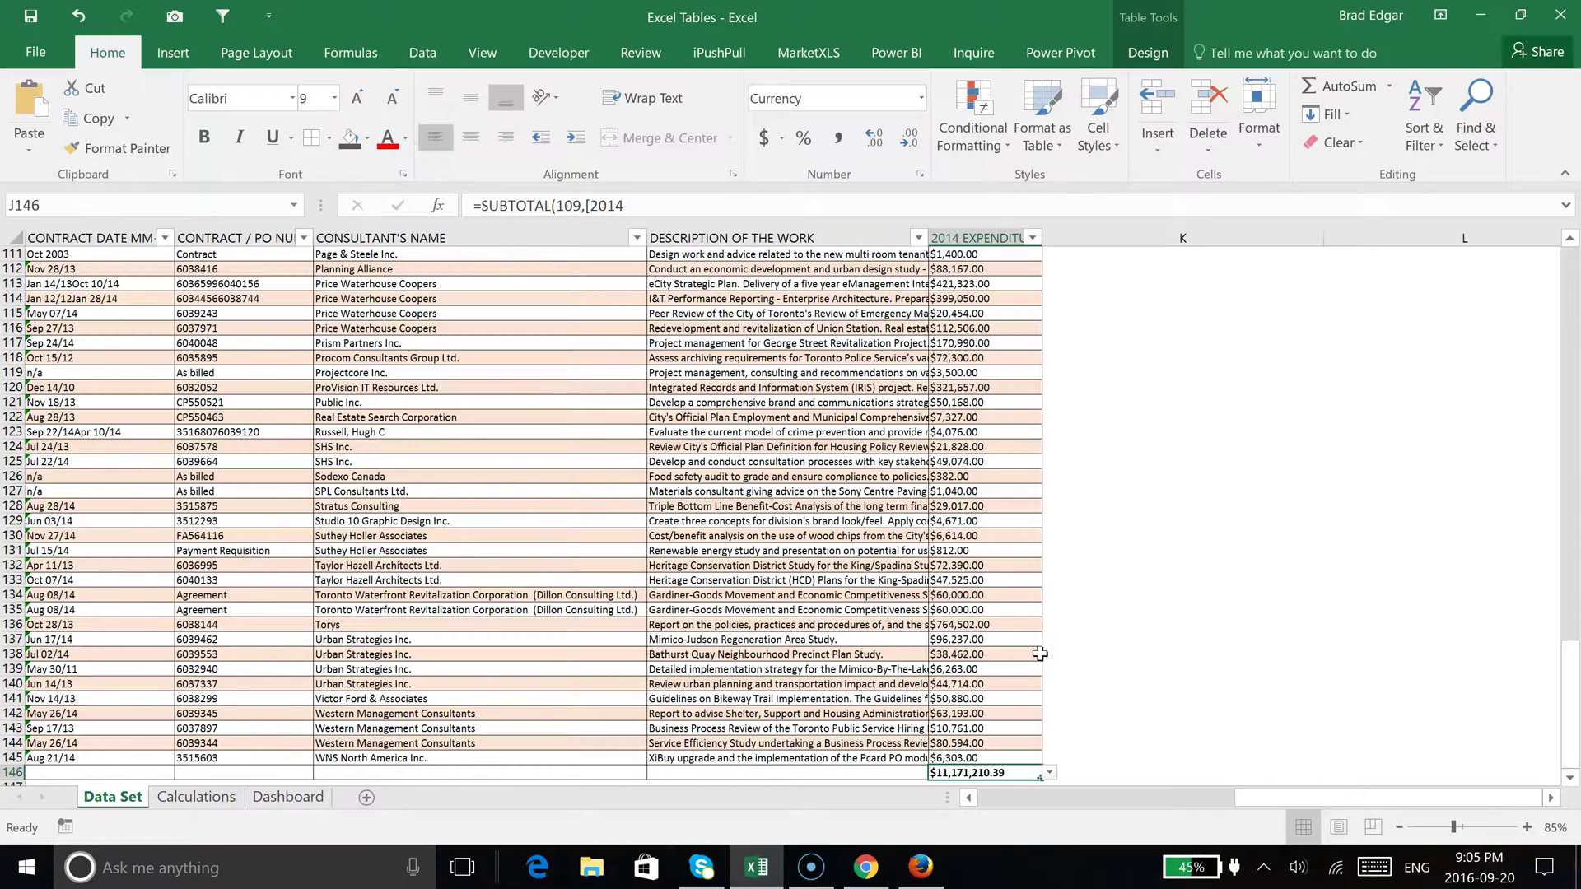
key(Up)
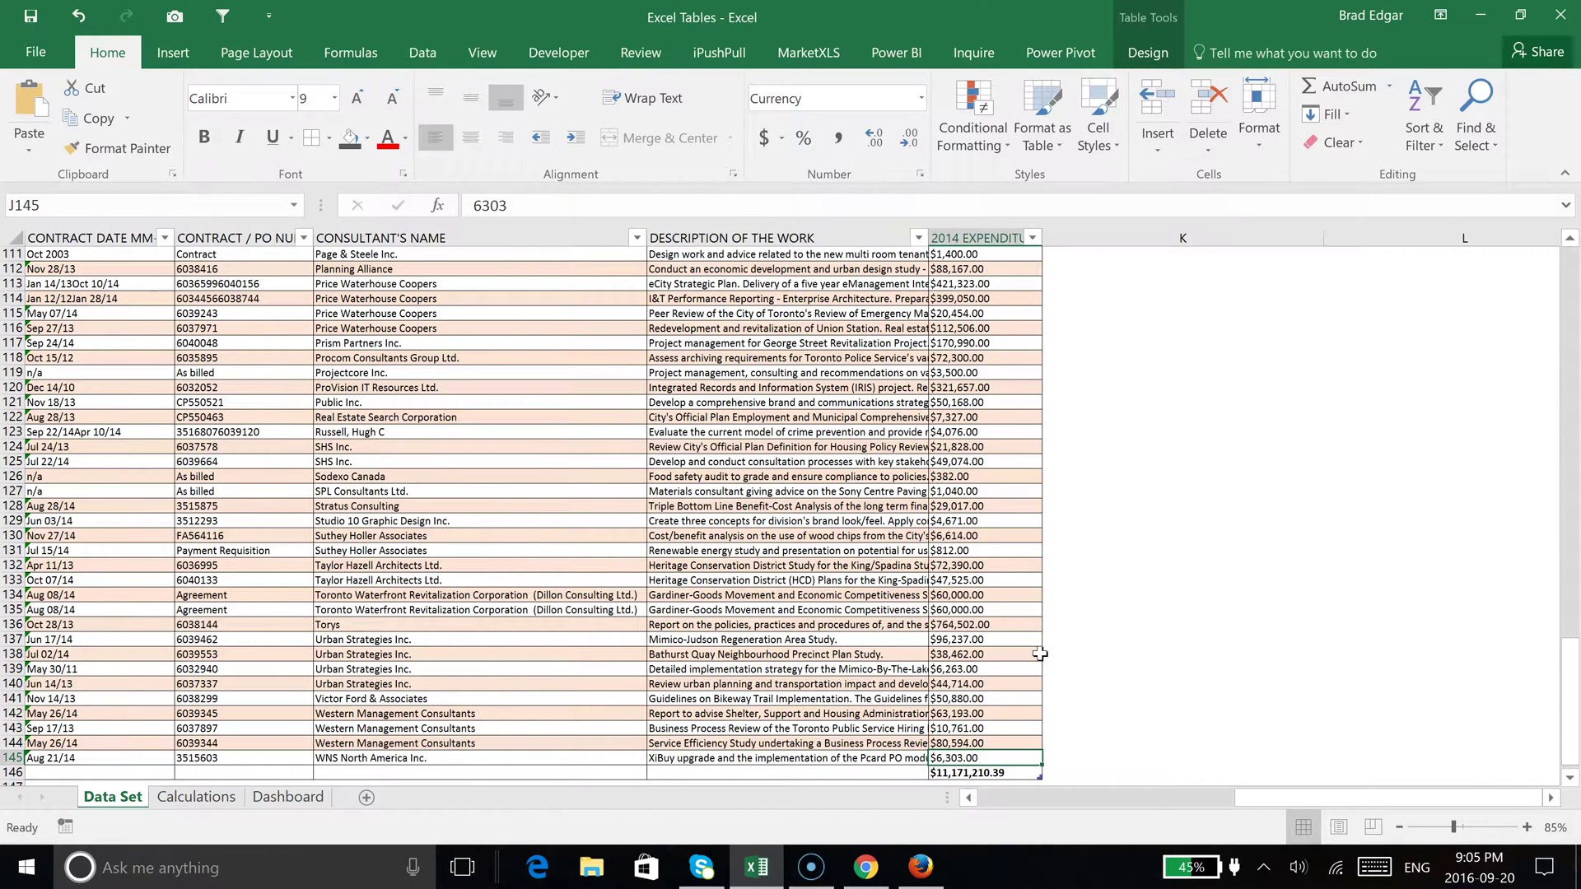
Start a new row with 2014, OPERATING, CITY-C, INFO TECHNOLOGY and Accounting.
key(Down)
key(Home)
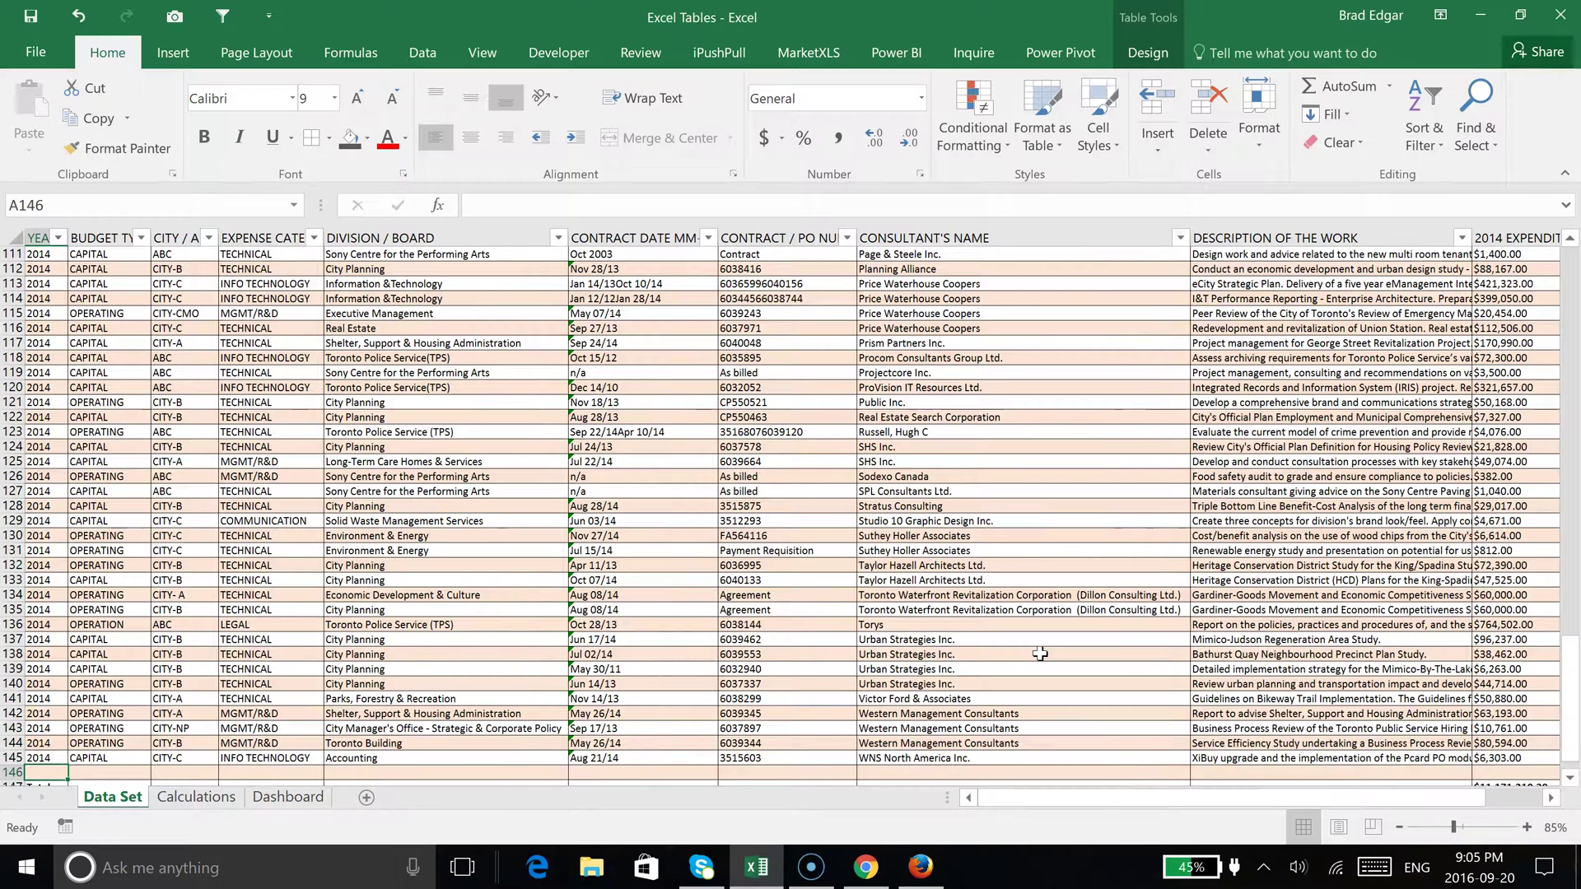
text(2014)
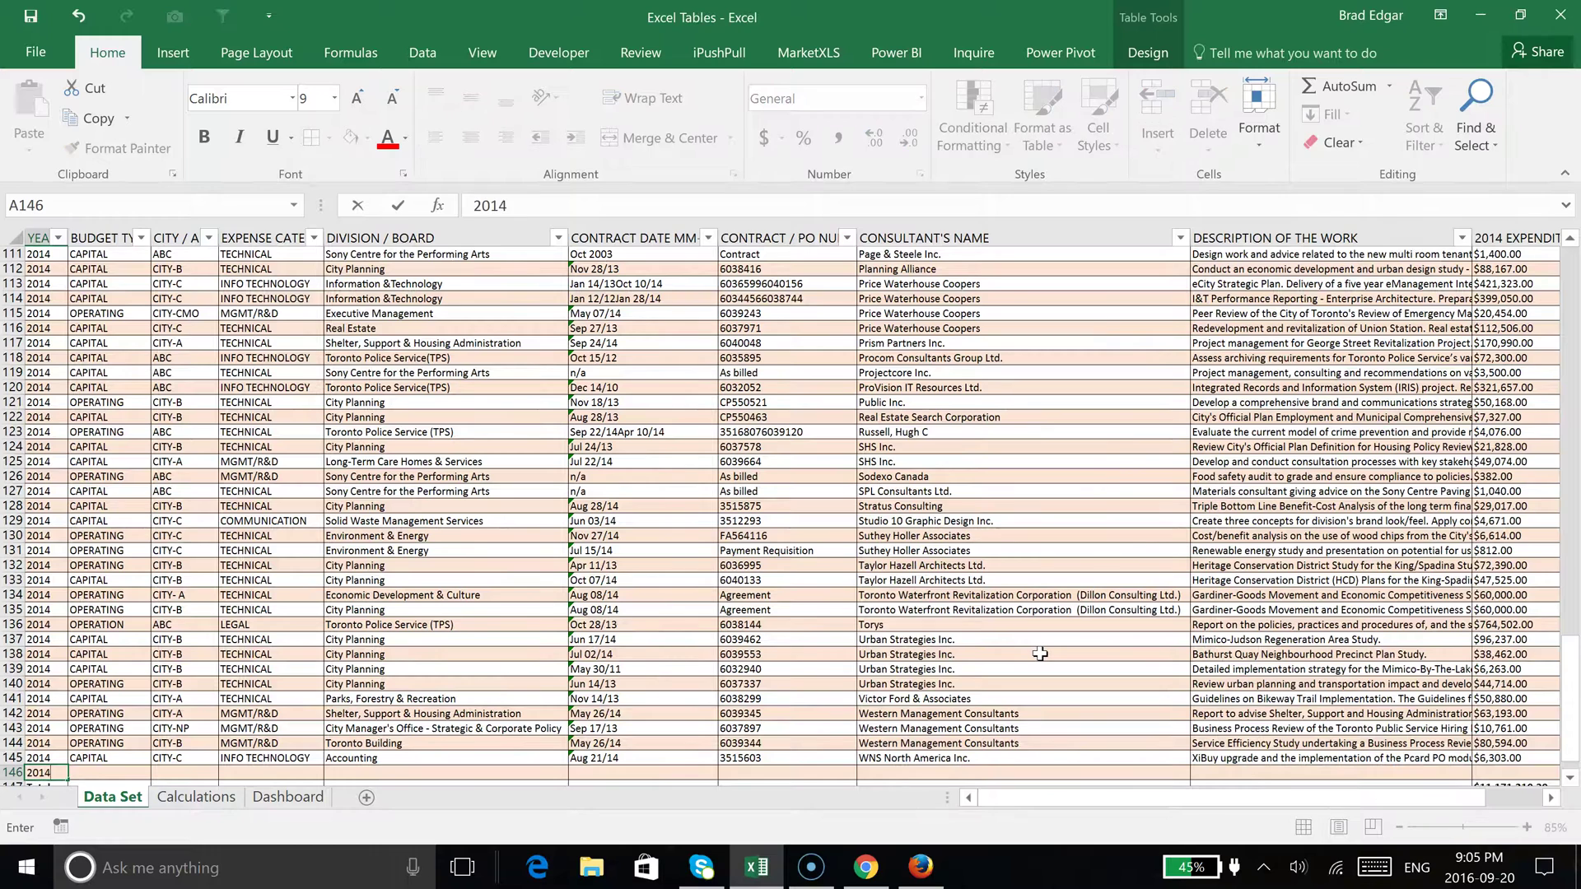
key(Tab)
text(OPERATING)
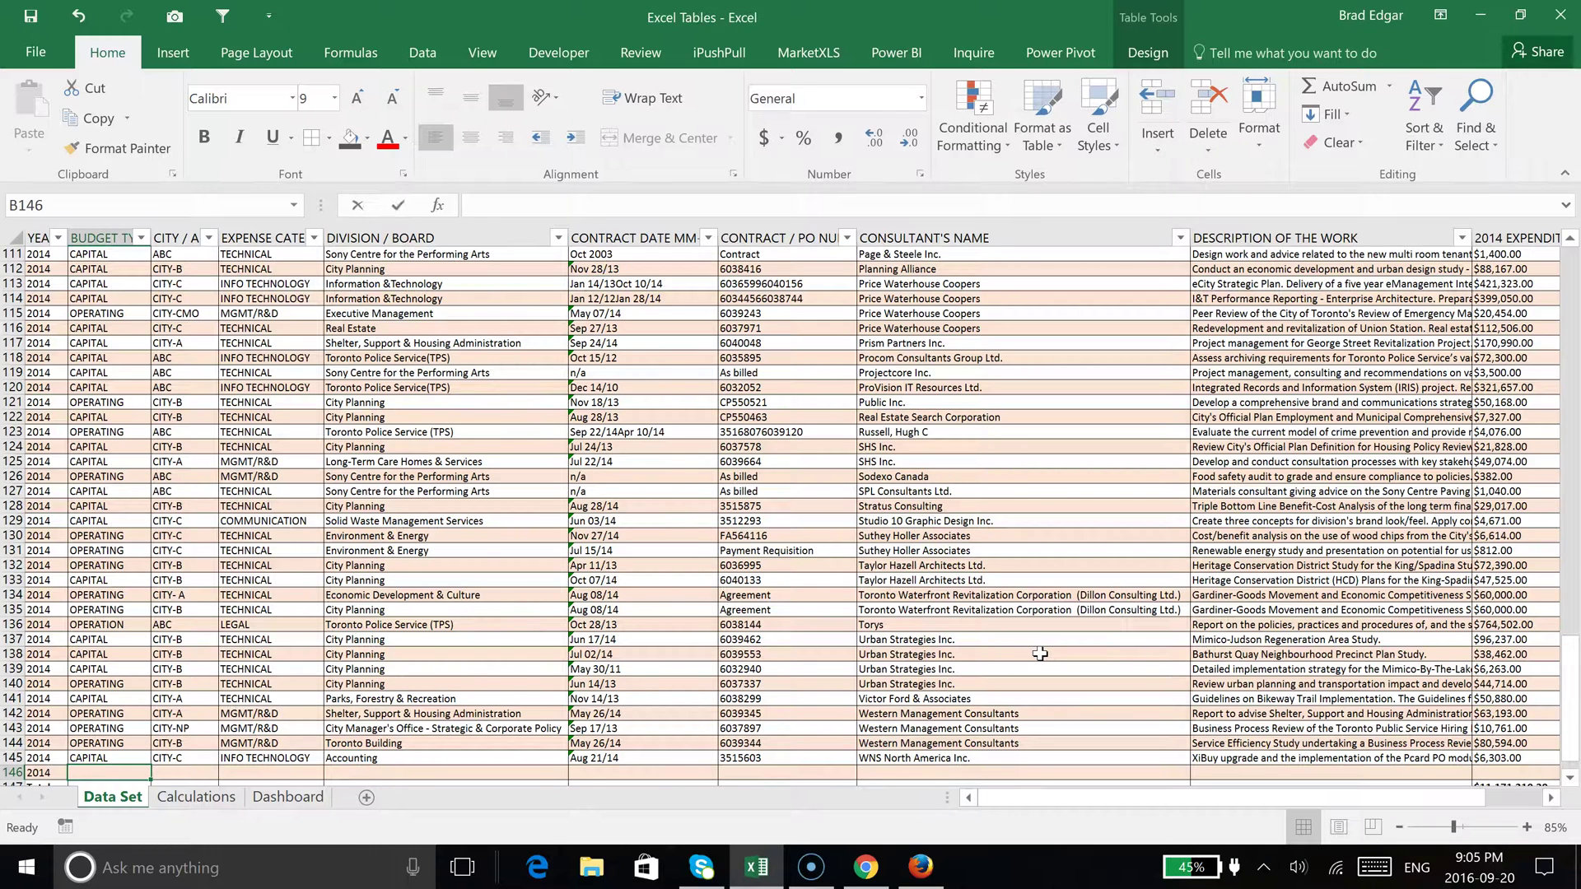
key(Tab)
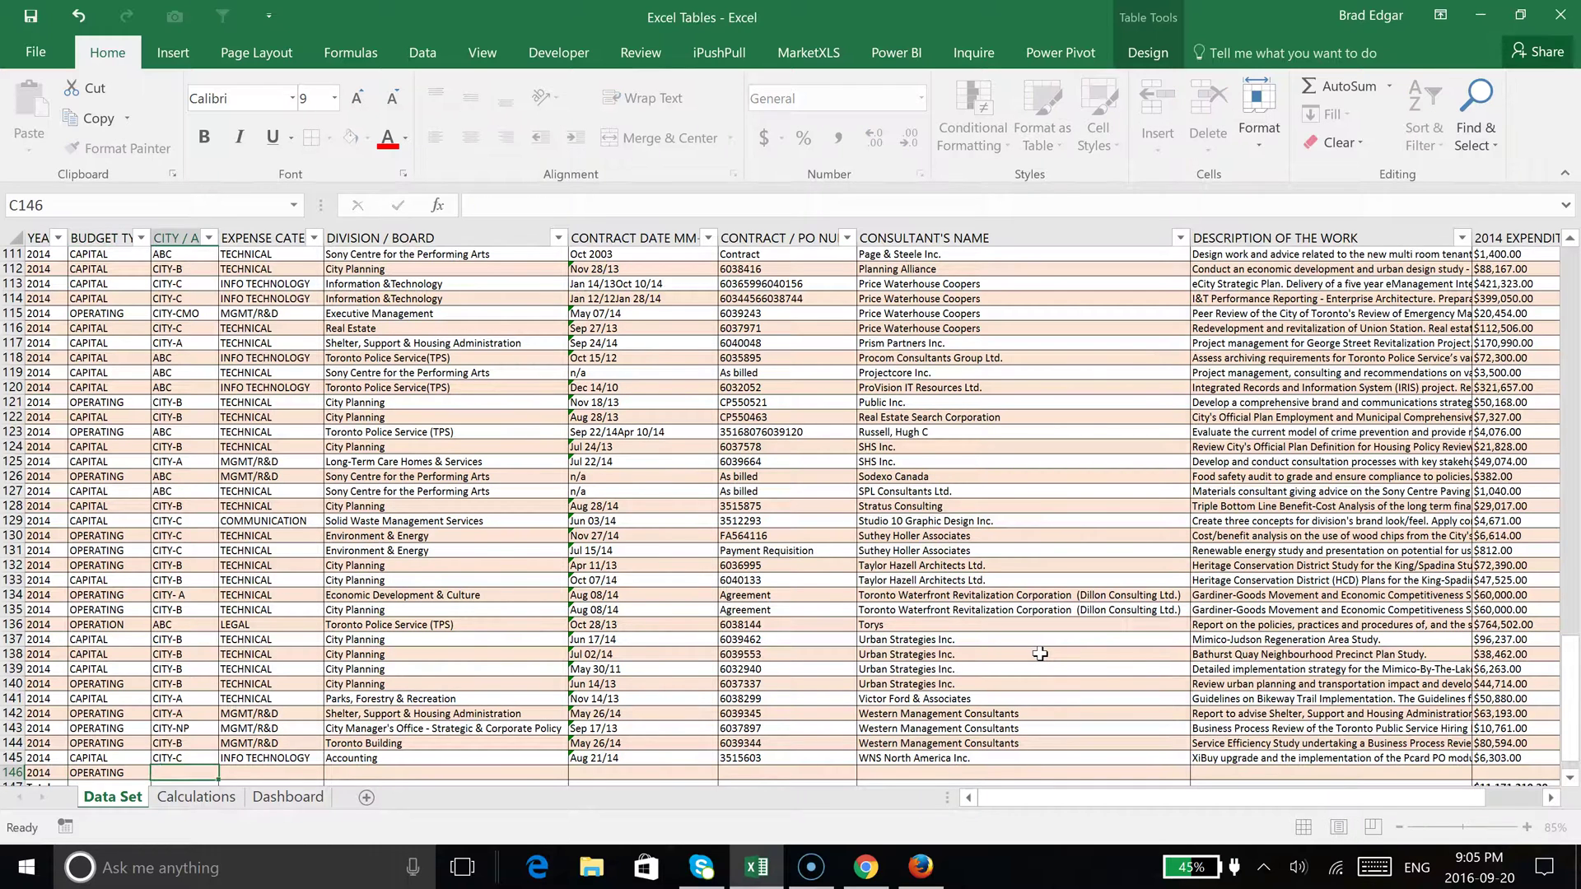
text(CITY-C)
key(Tab)
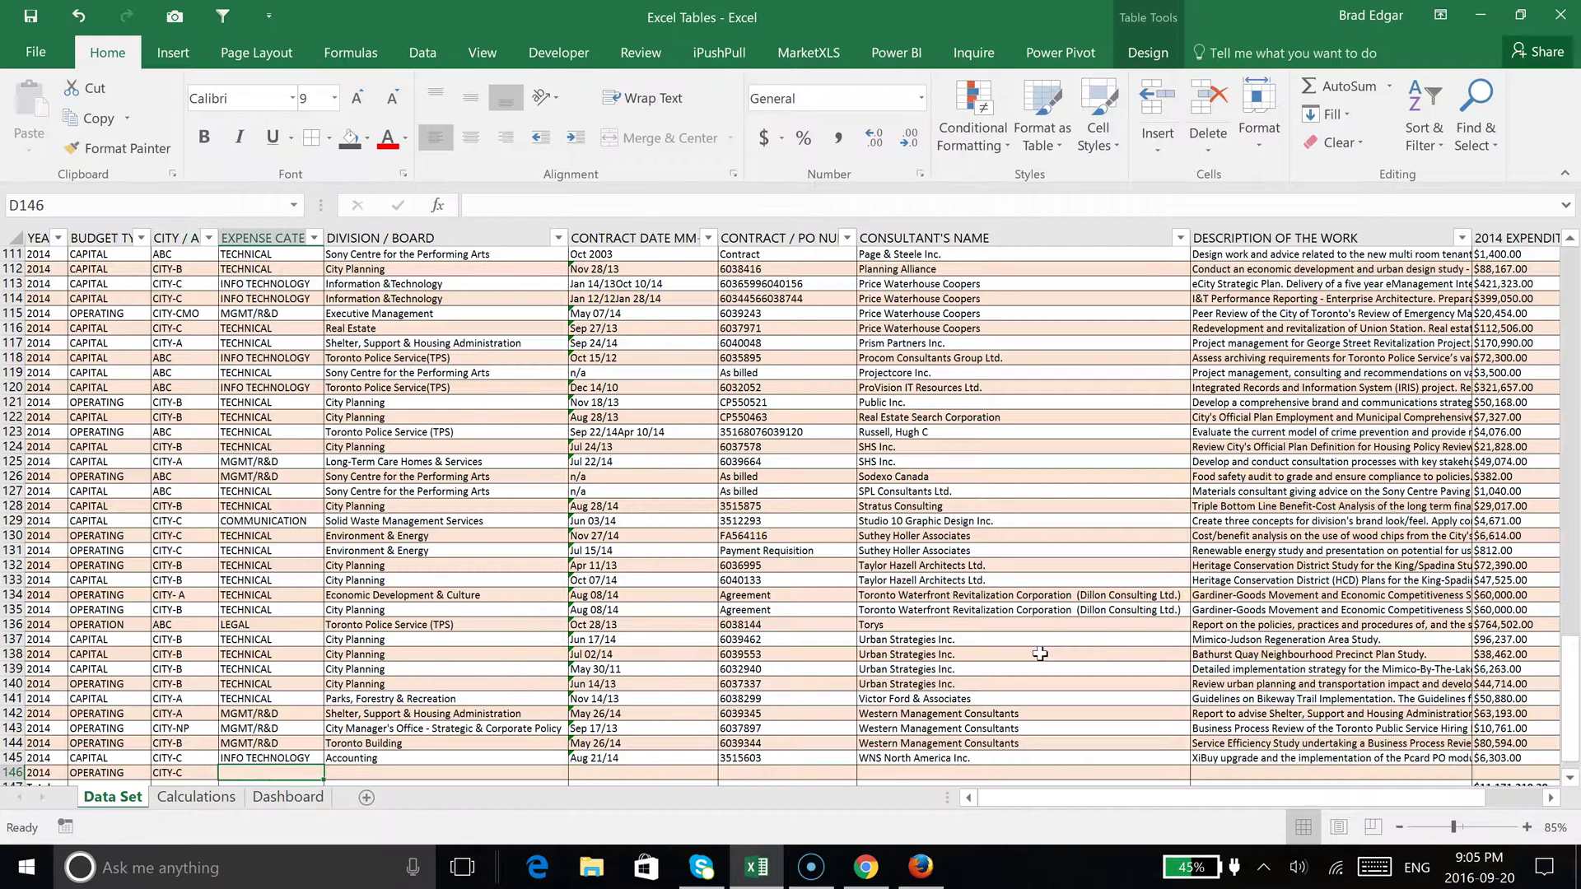
text(INFO)
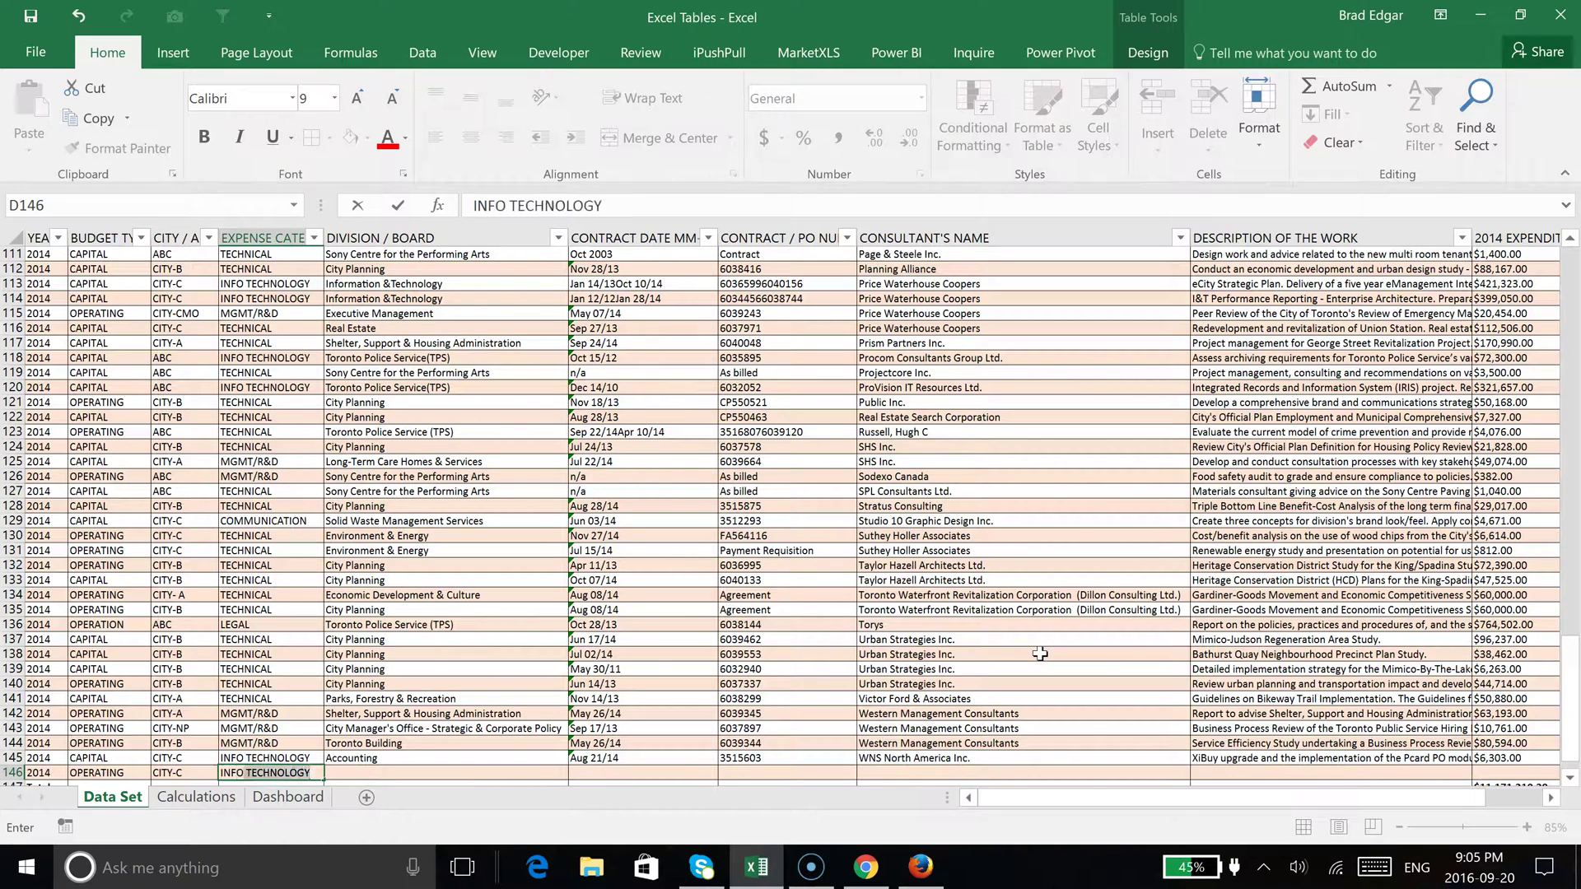
key(Tab)
text(ACCO)
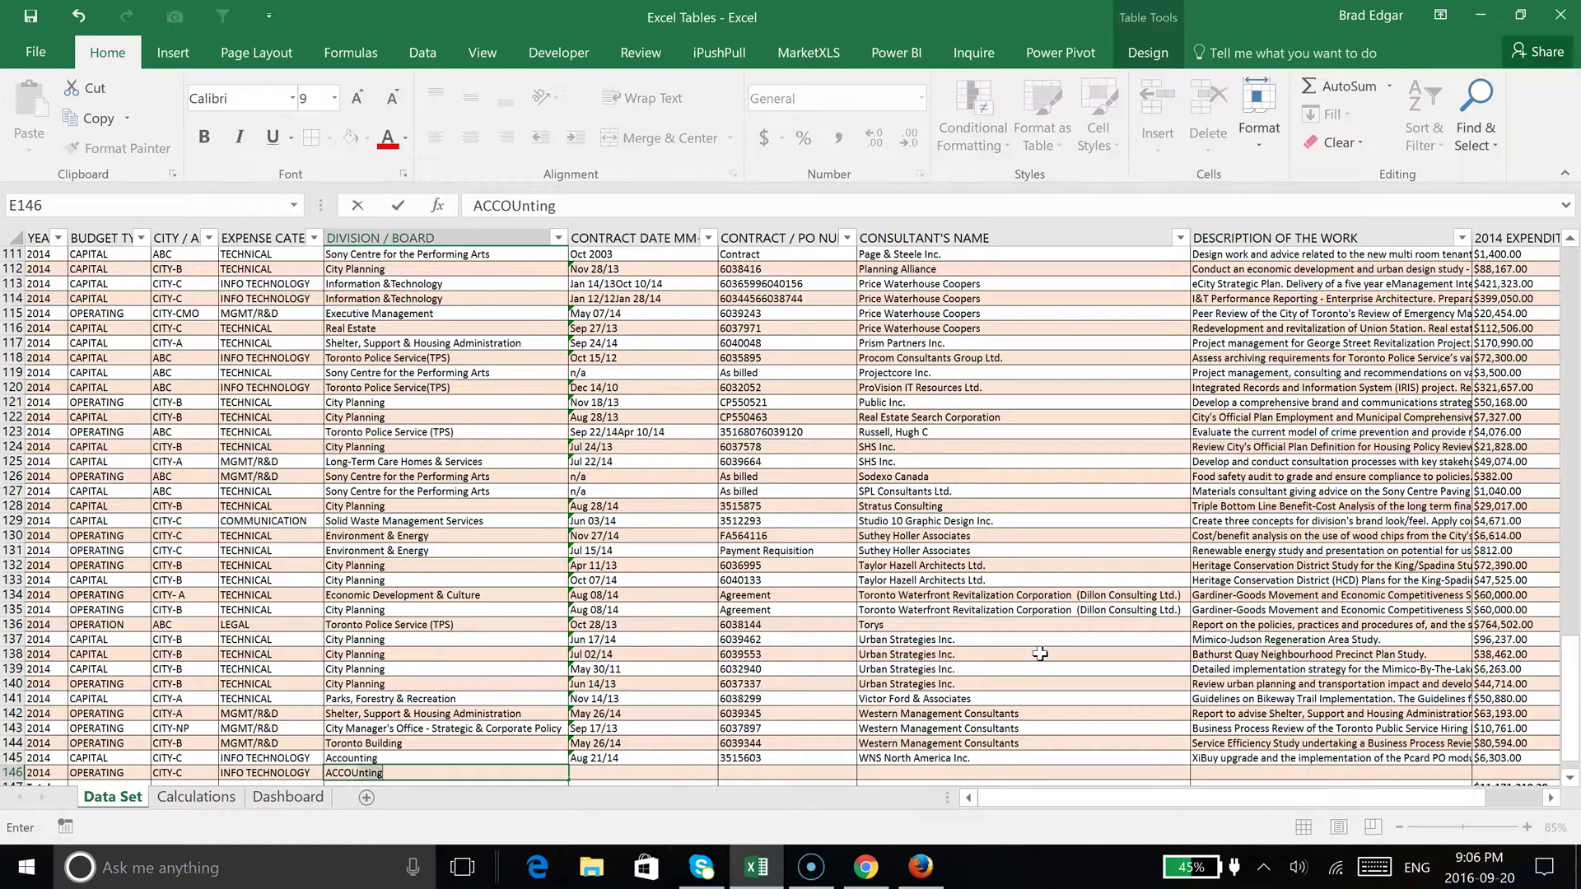
key(BackSpace)
key(BackSpace)
key(BackSpace)
key(BackSpace)
key(BackSpace)
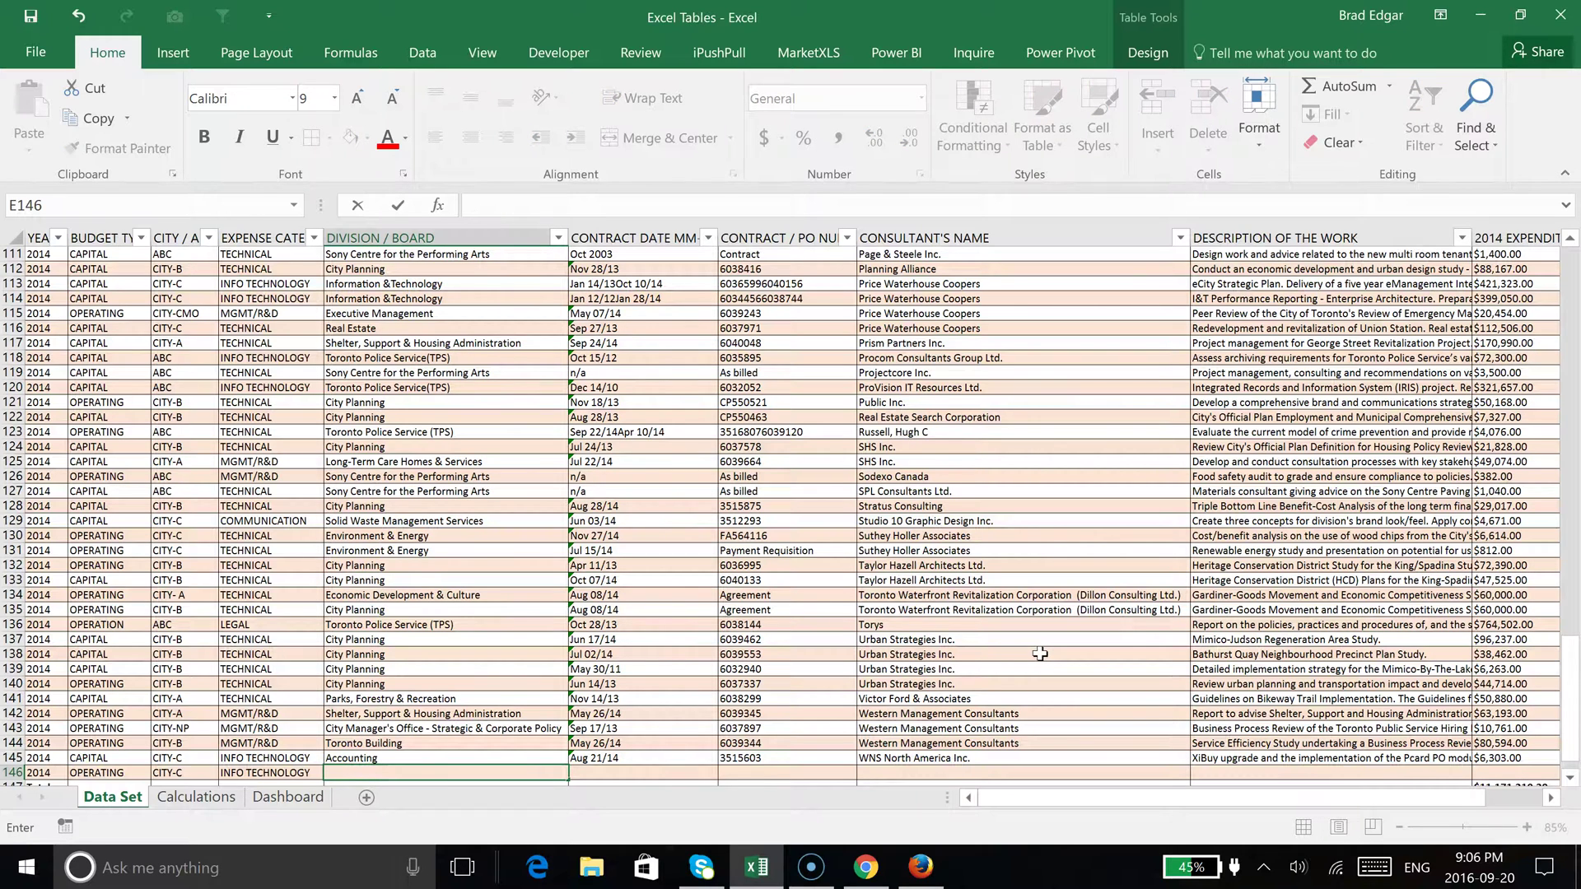
key(Escape)
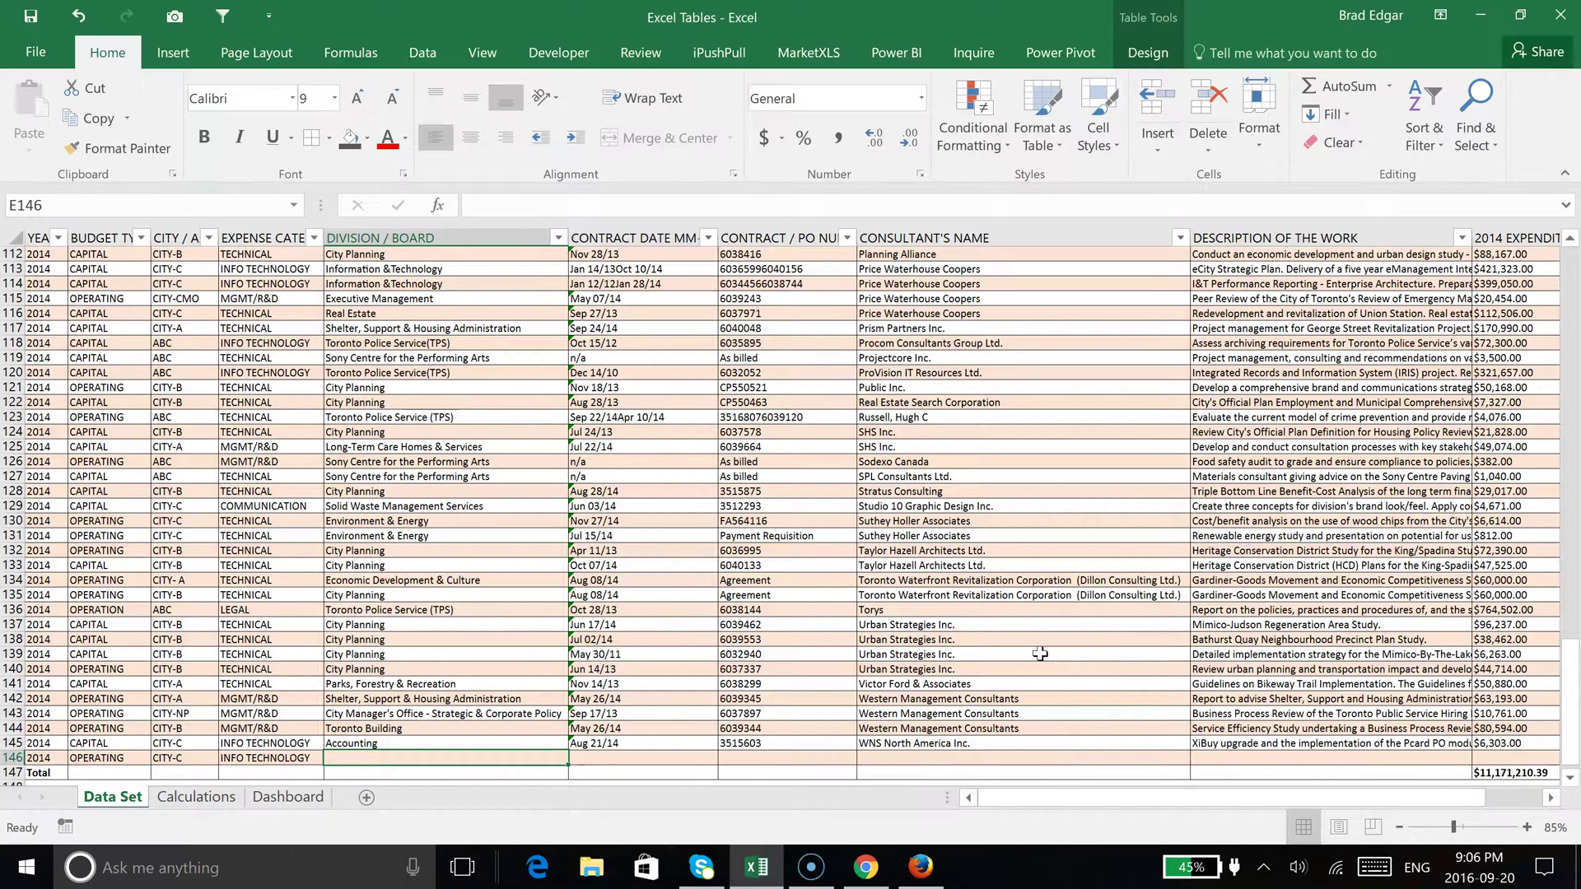
text(Accounting)
key(Tab)
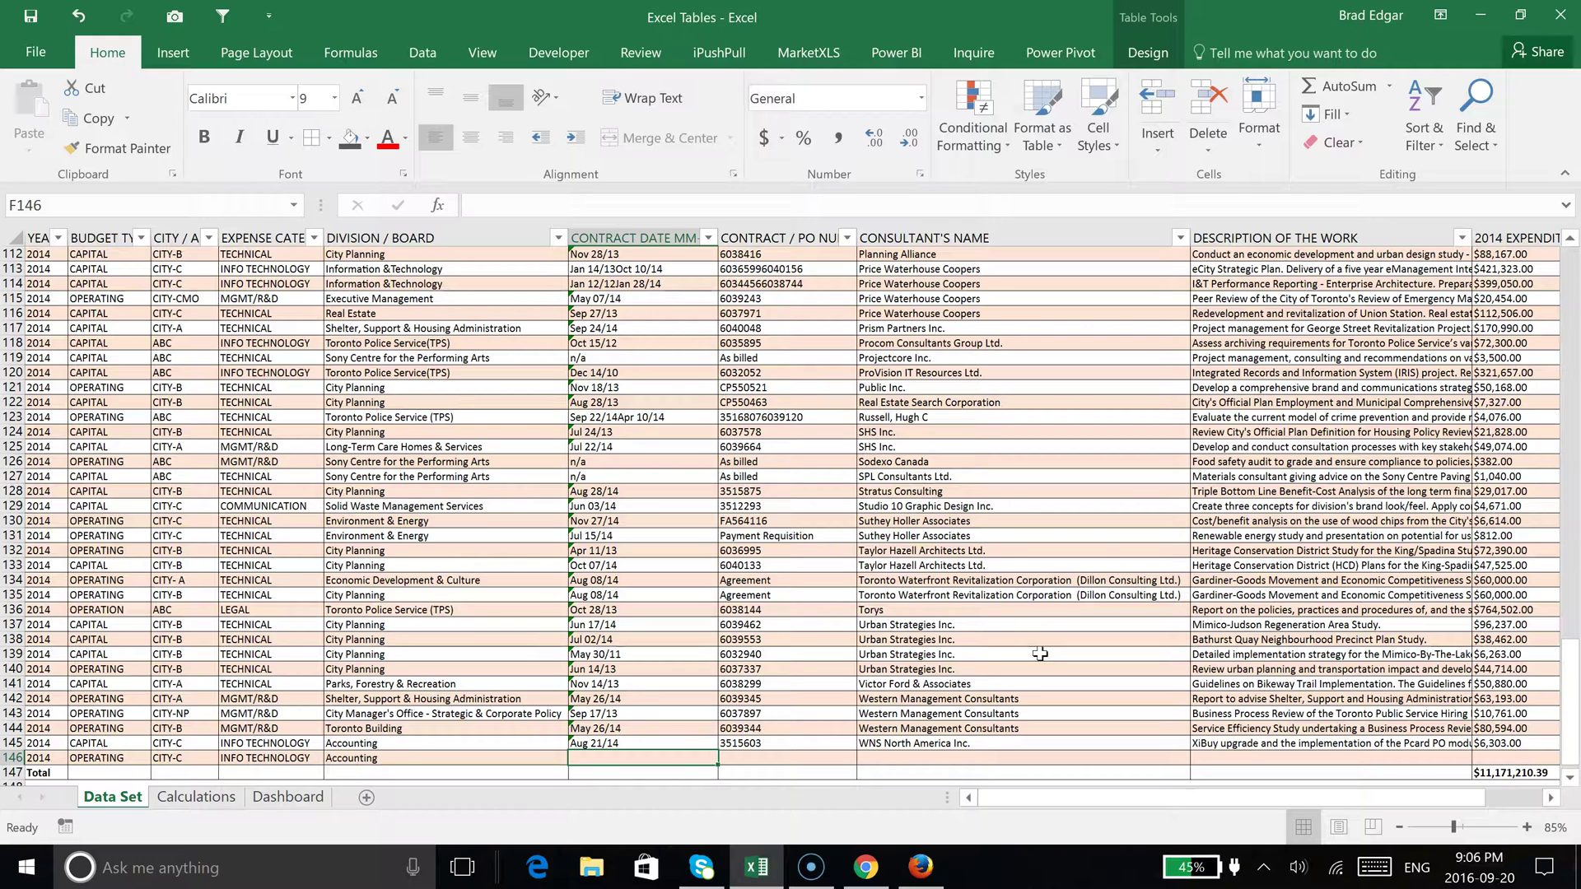
Copy the contract date down, then enter contract 3523000, the consultant name, 'Worked Hard for Us' and 1000000.
key(ctrl+d)
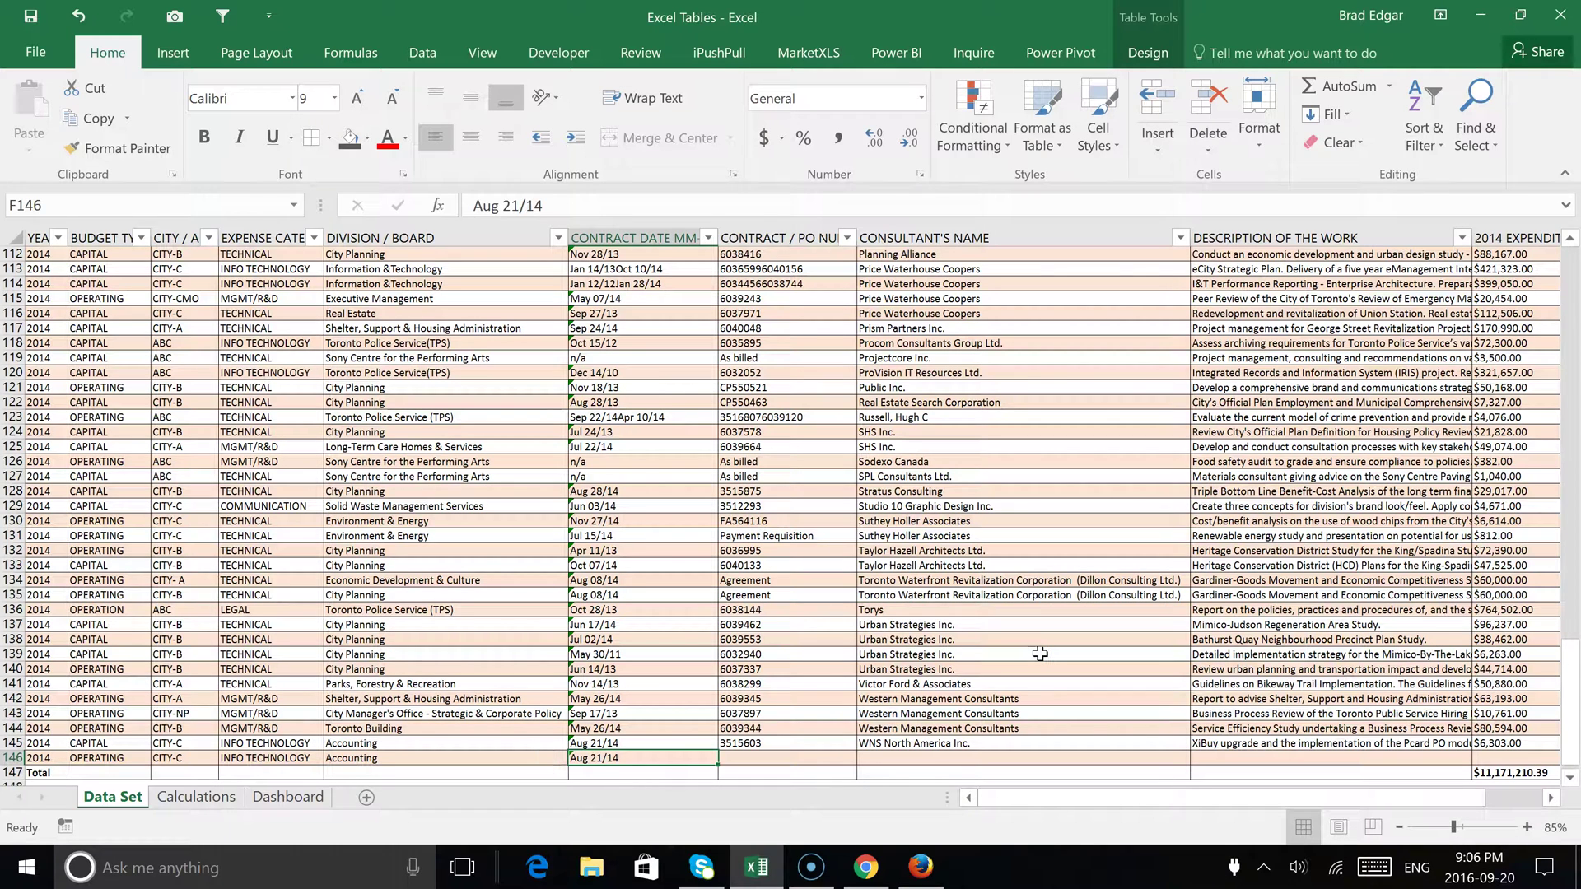
key(Tab)
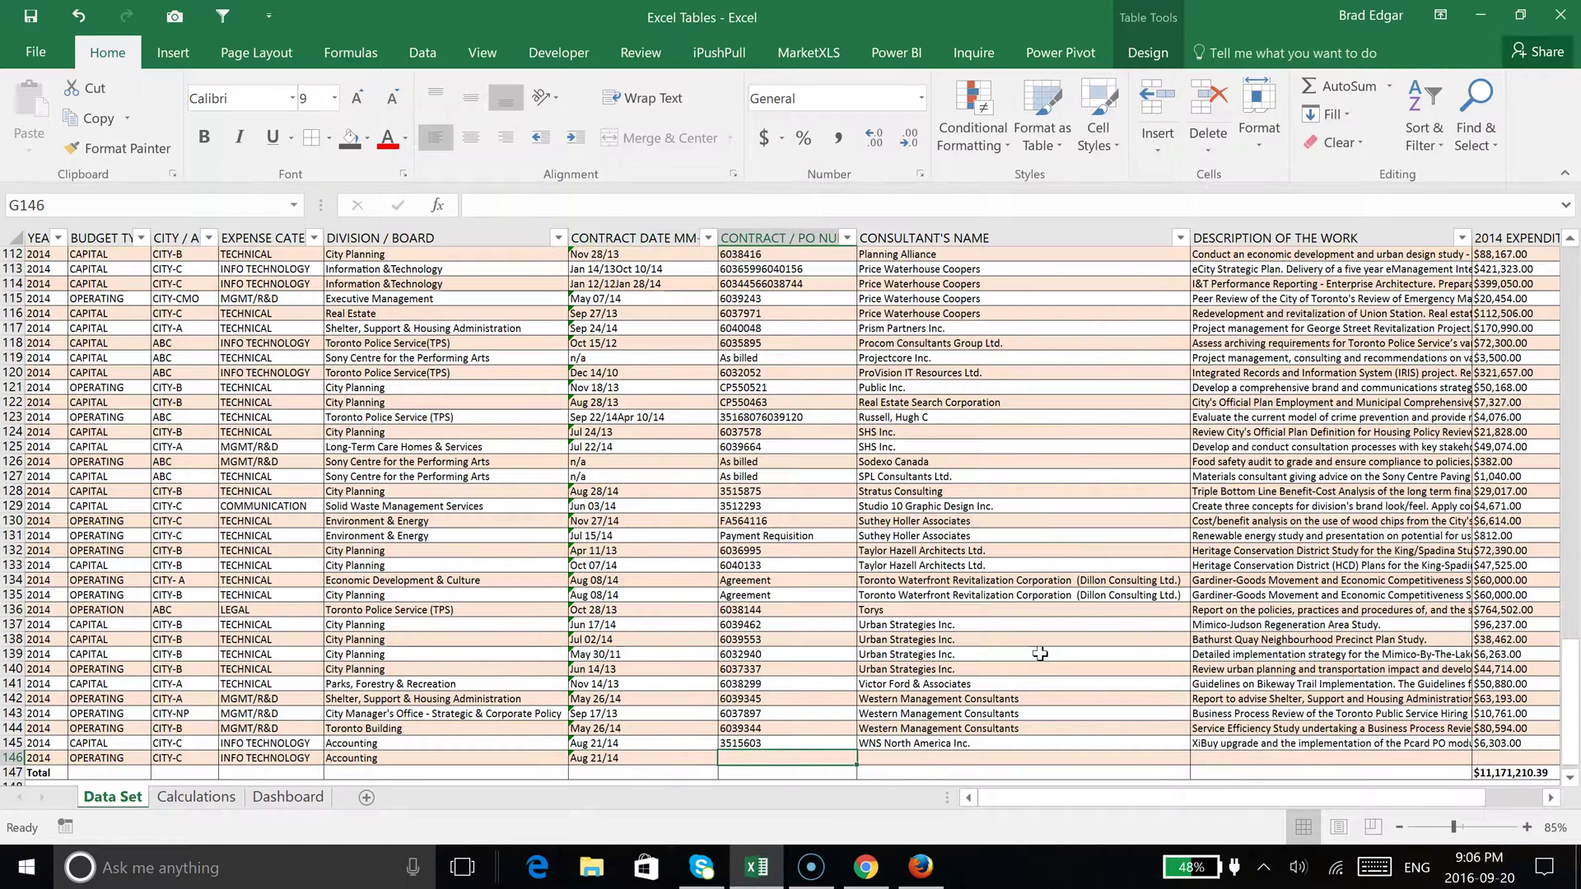
text(3523000)
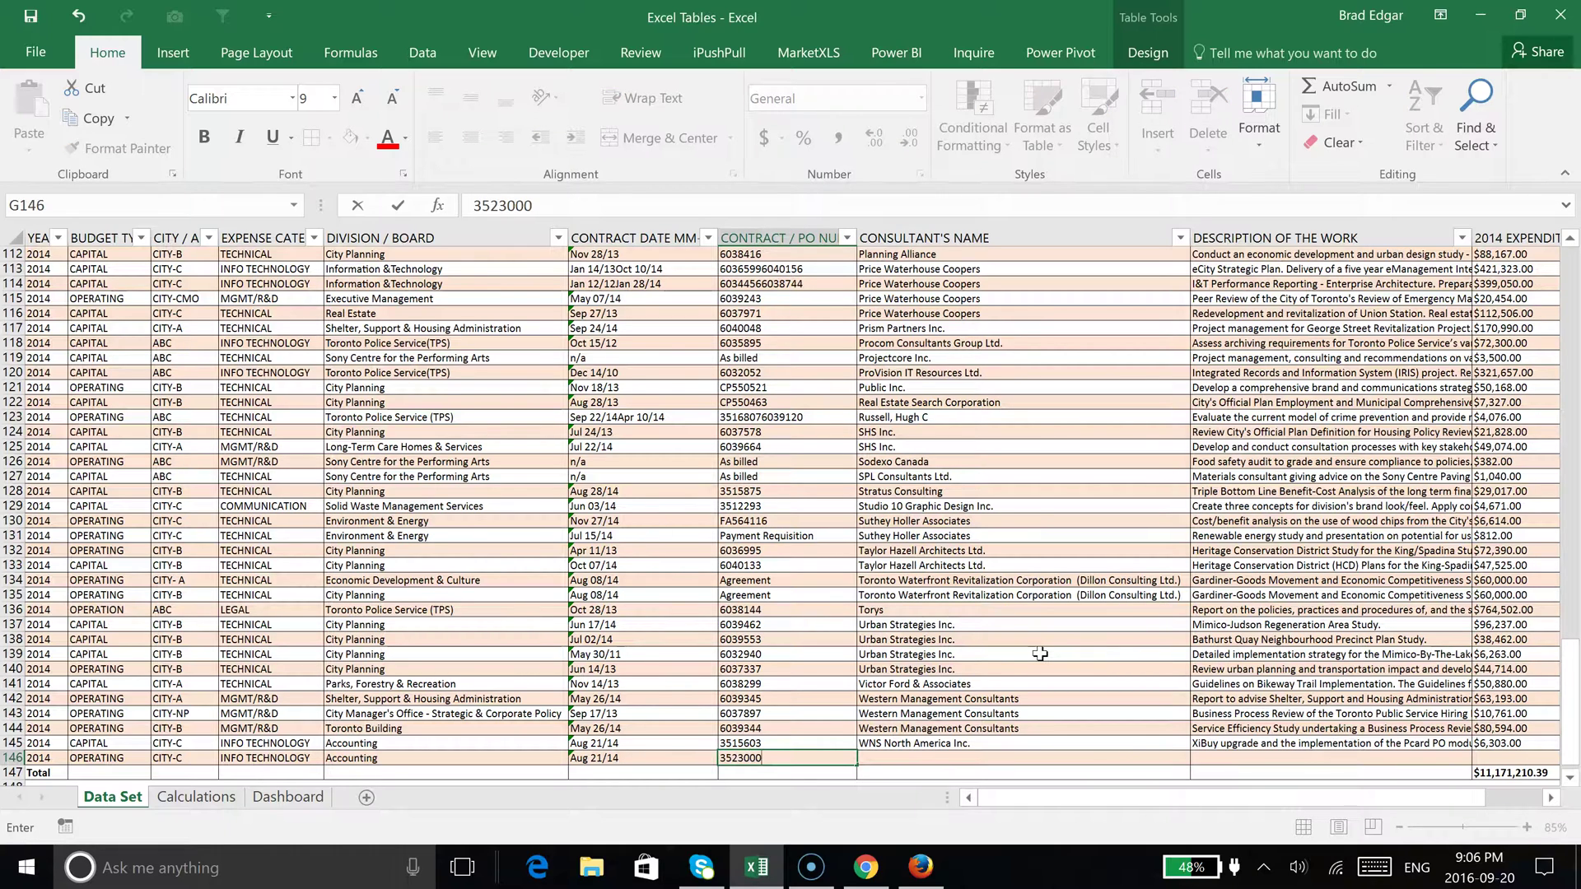
key(Tab)
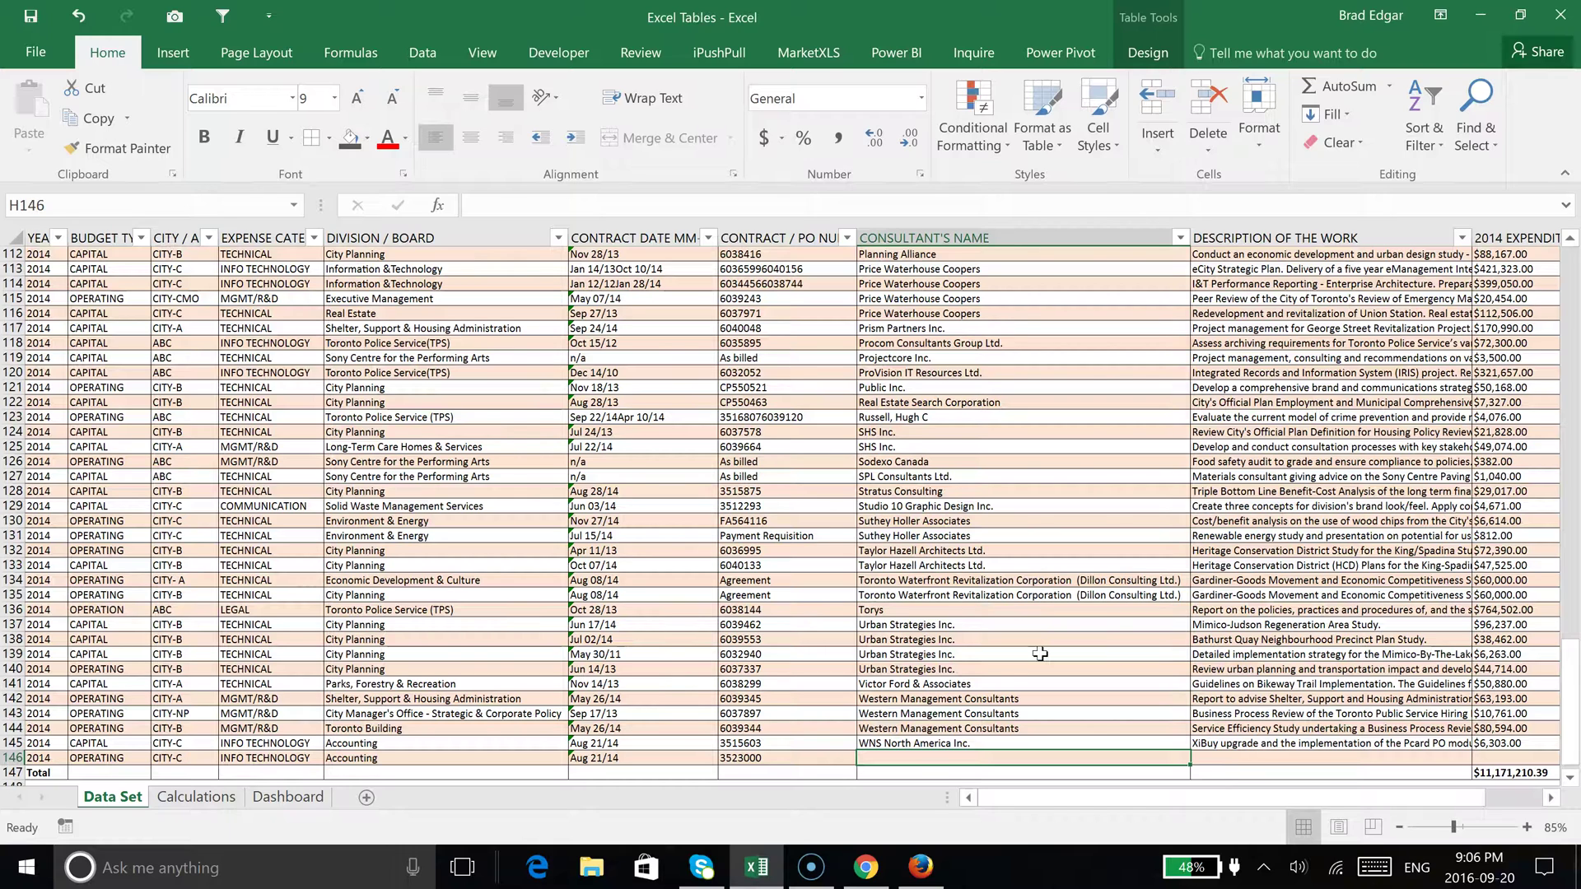
text(Brad Edgar)
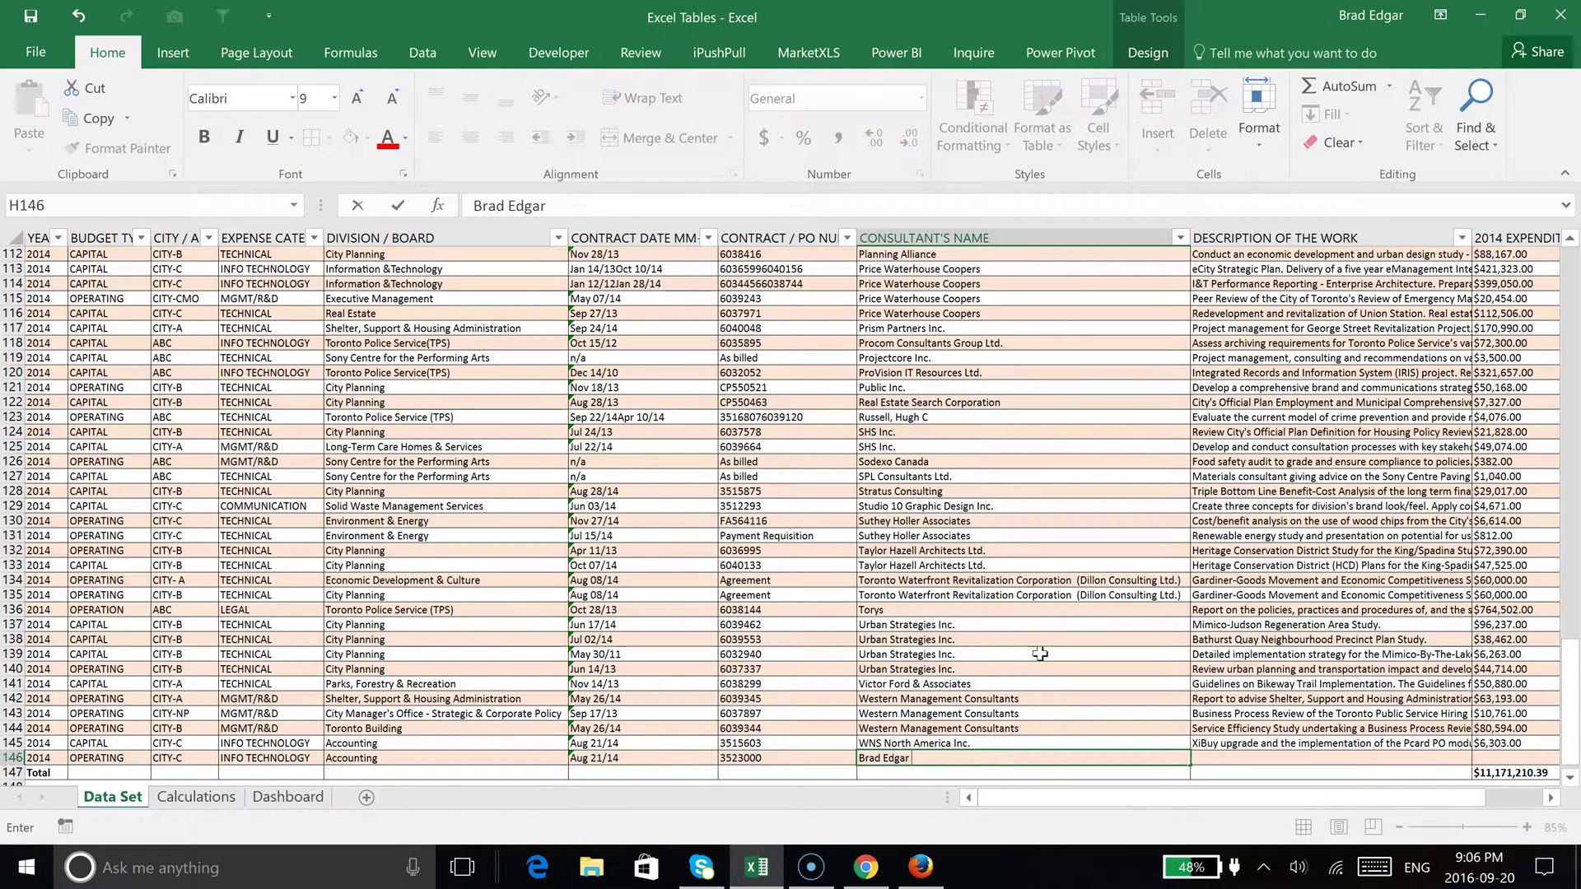
text( Consulting)
key(Tab)
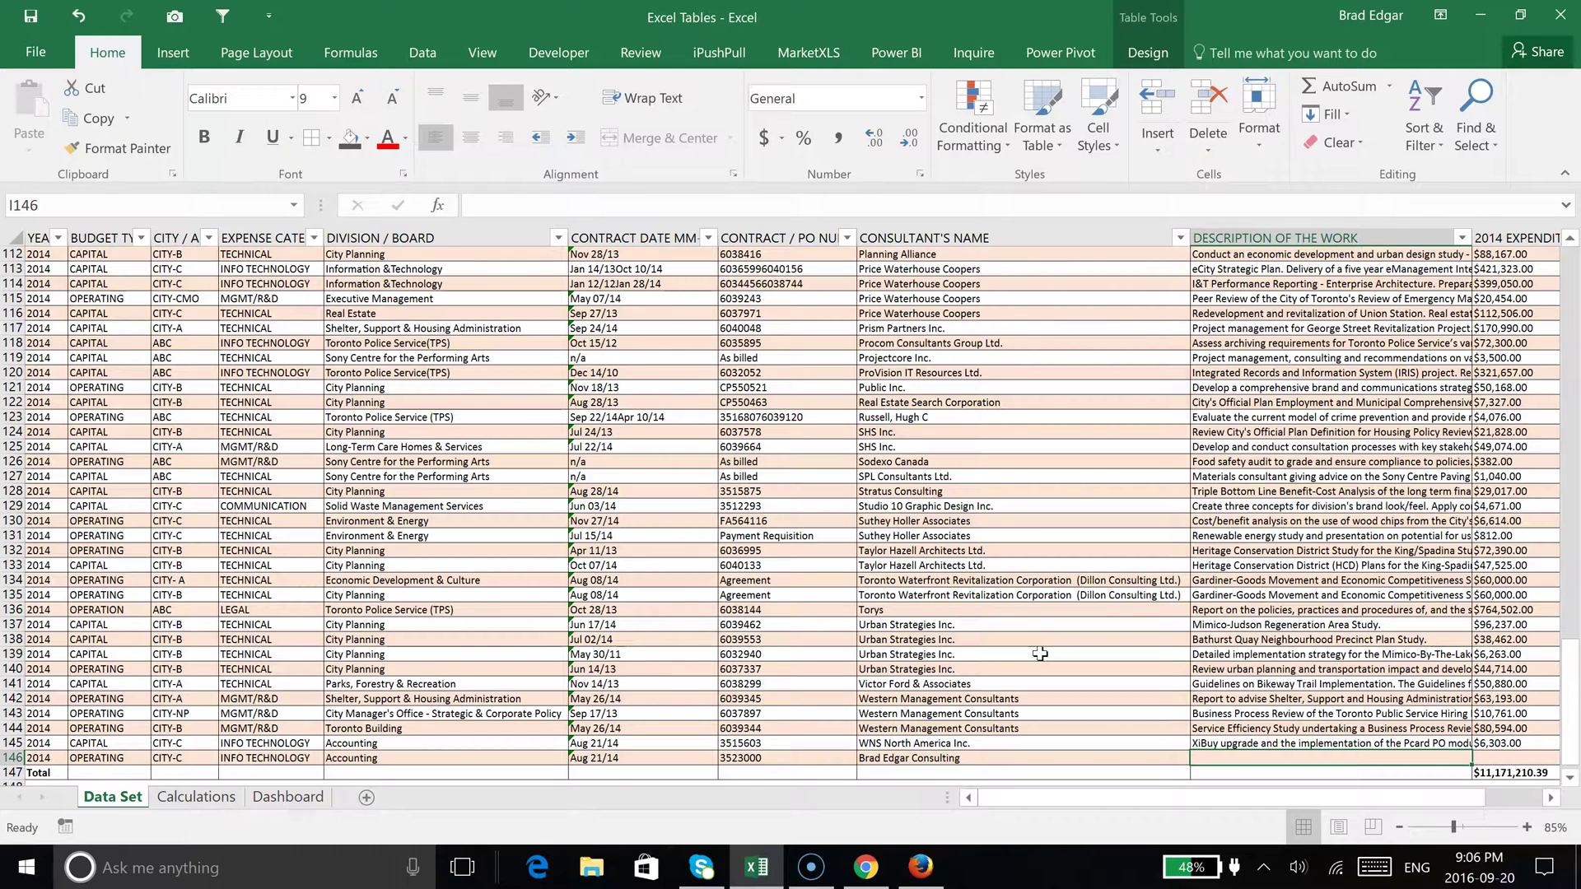
text(Wo)
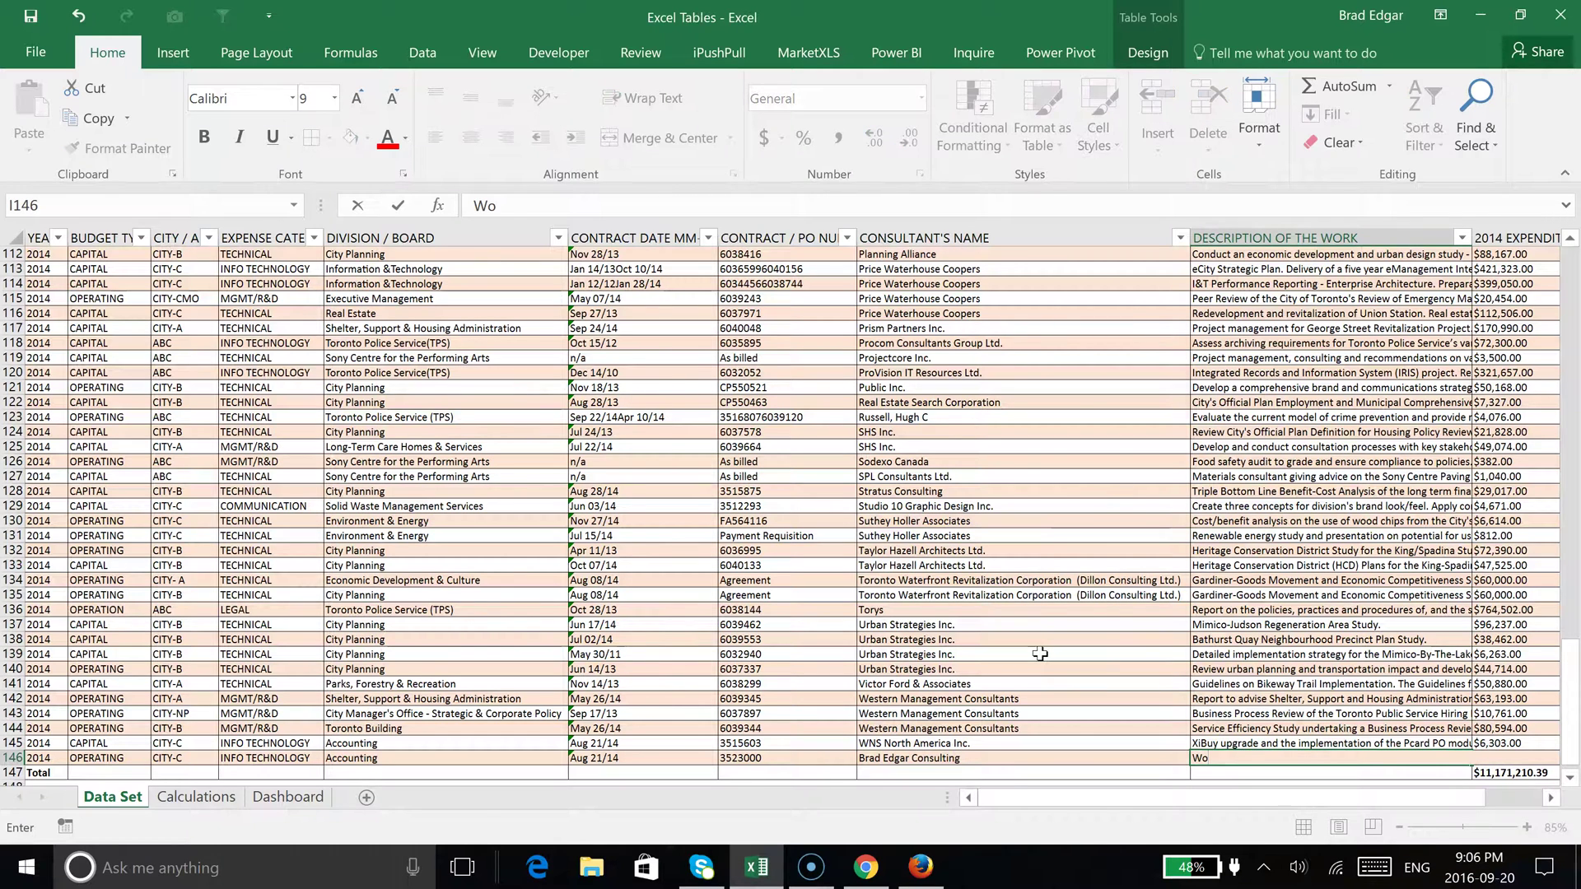
text(rked Hard for Us)
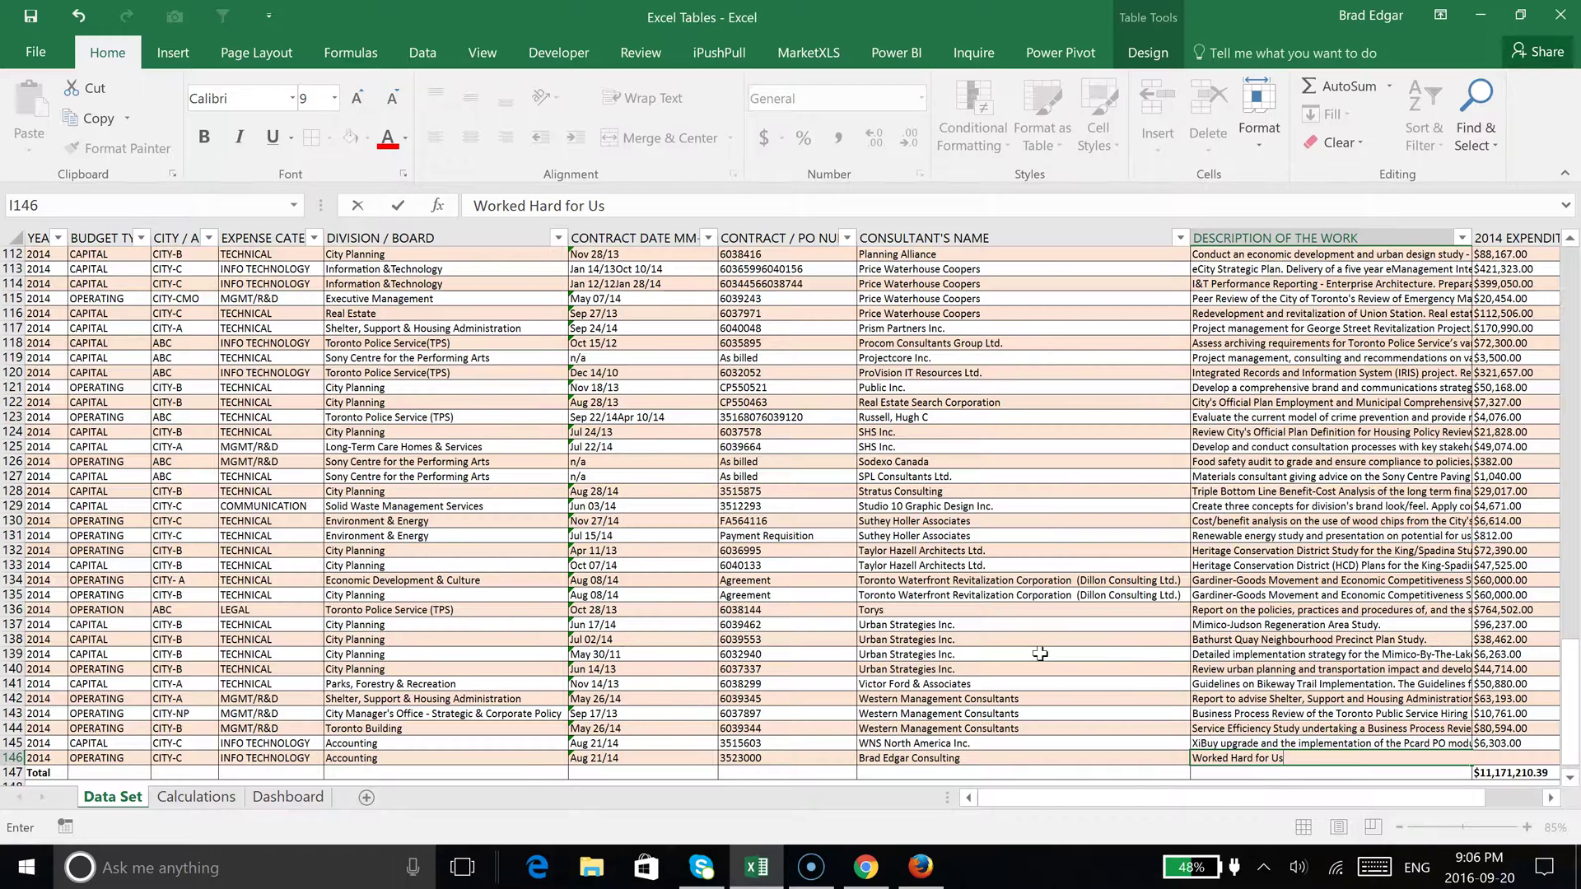
key(Tab)
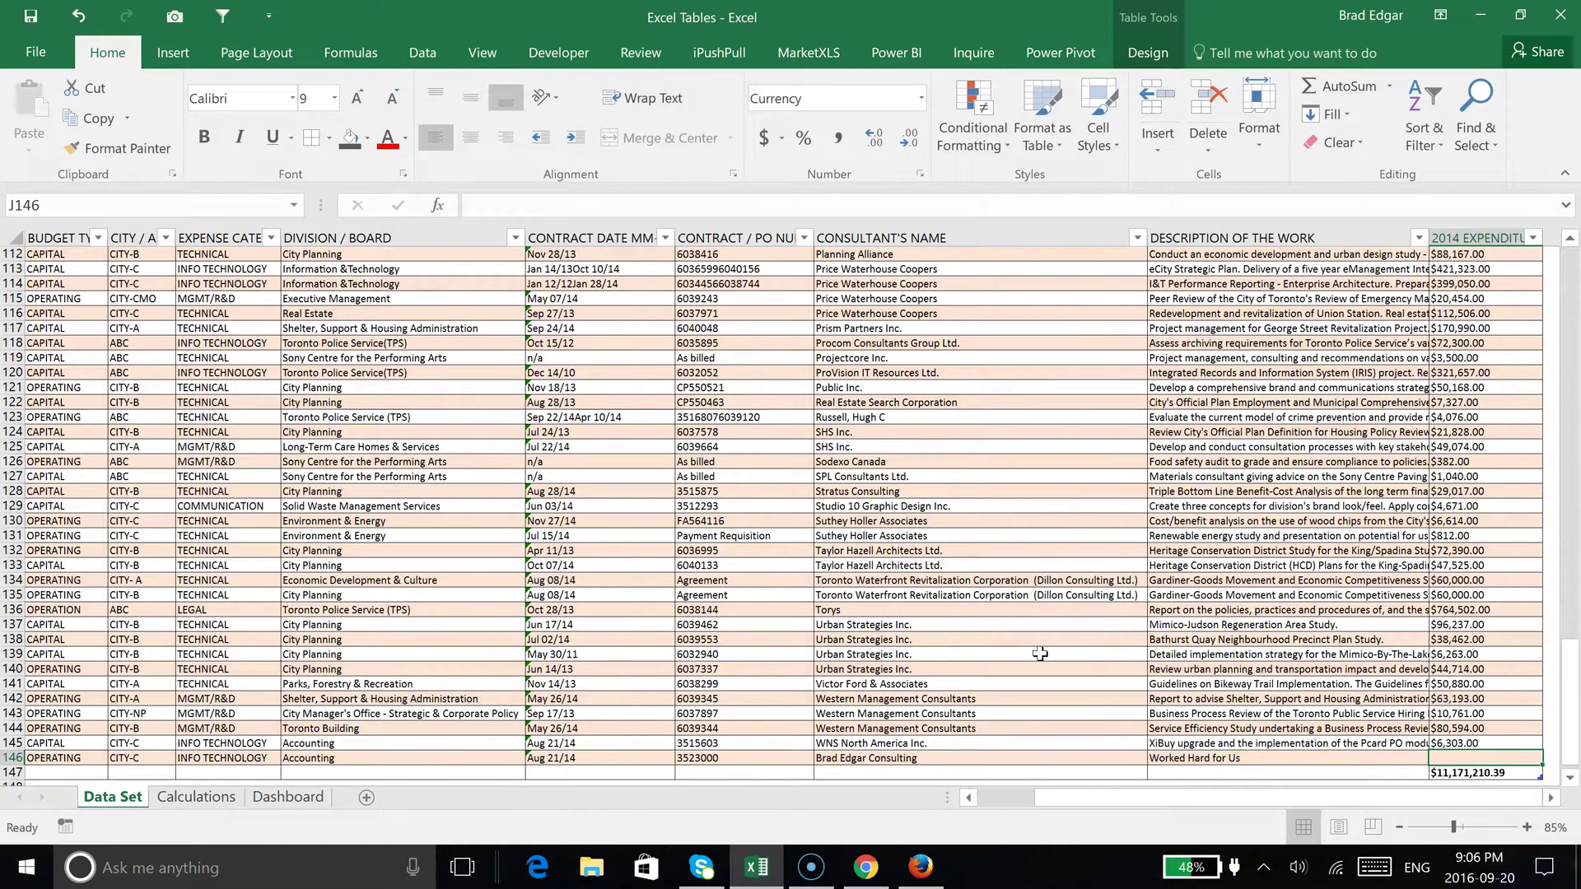
text(1000)
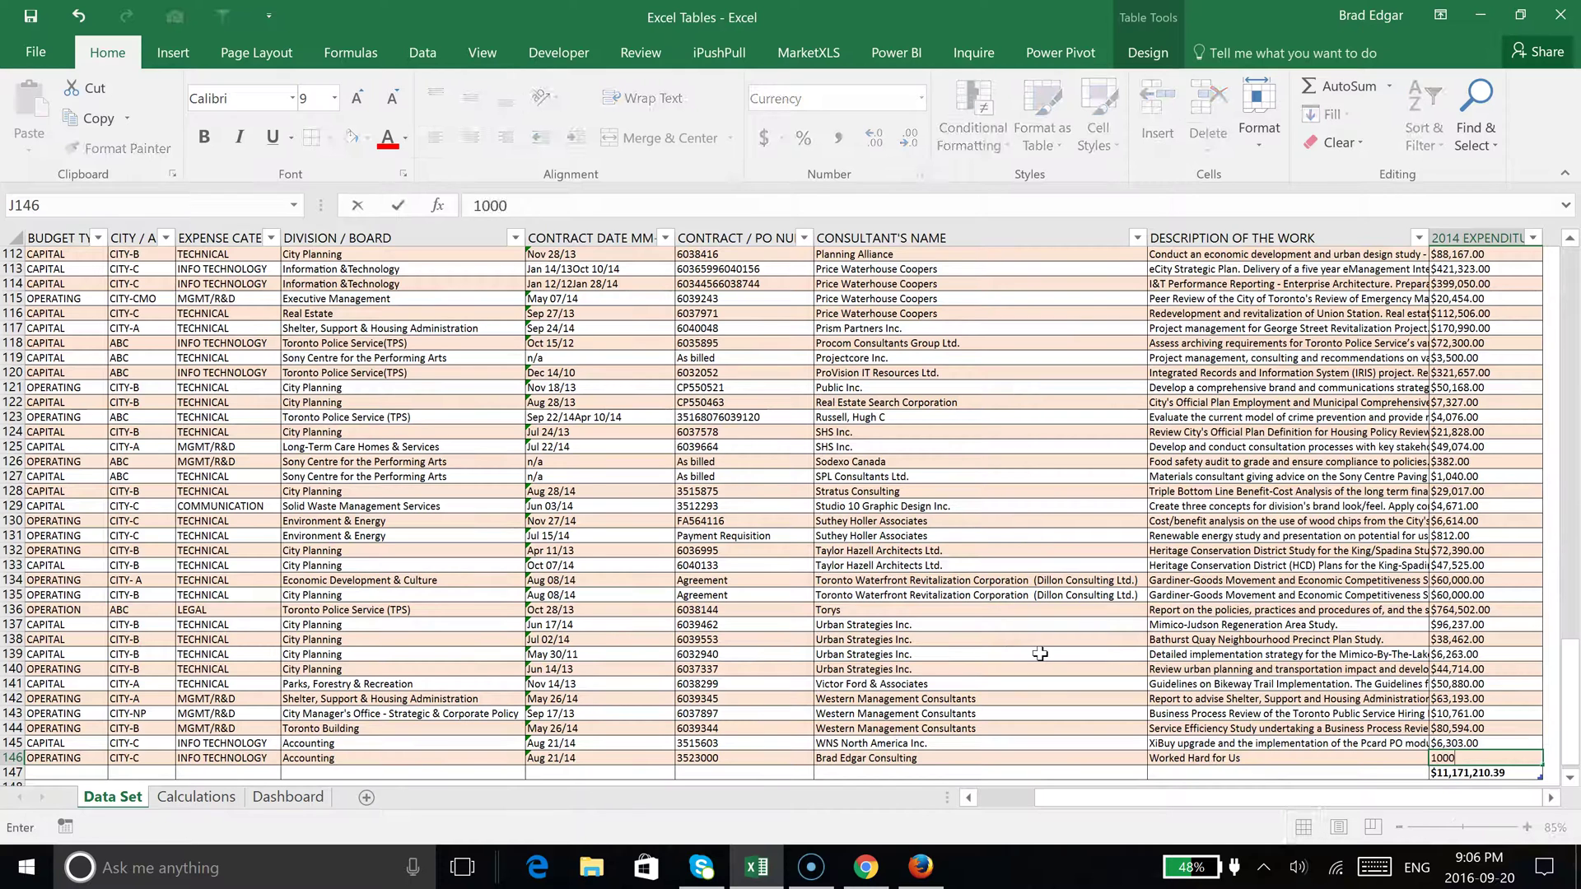
text(0000.00)
key(Tab)
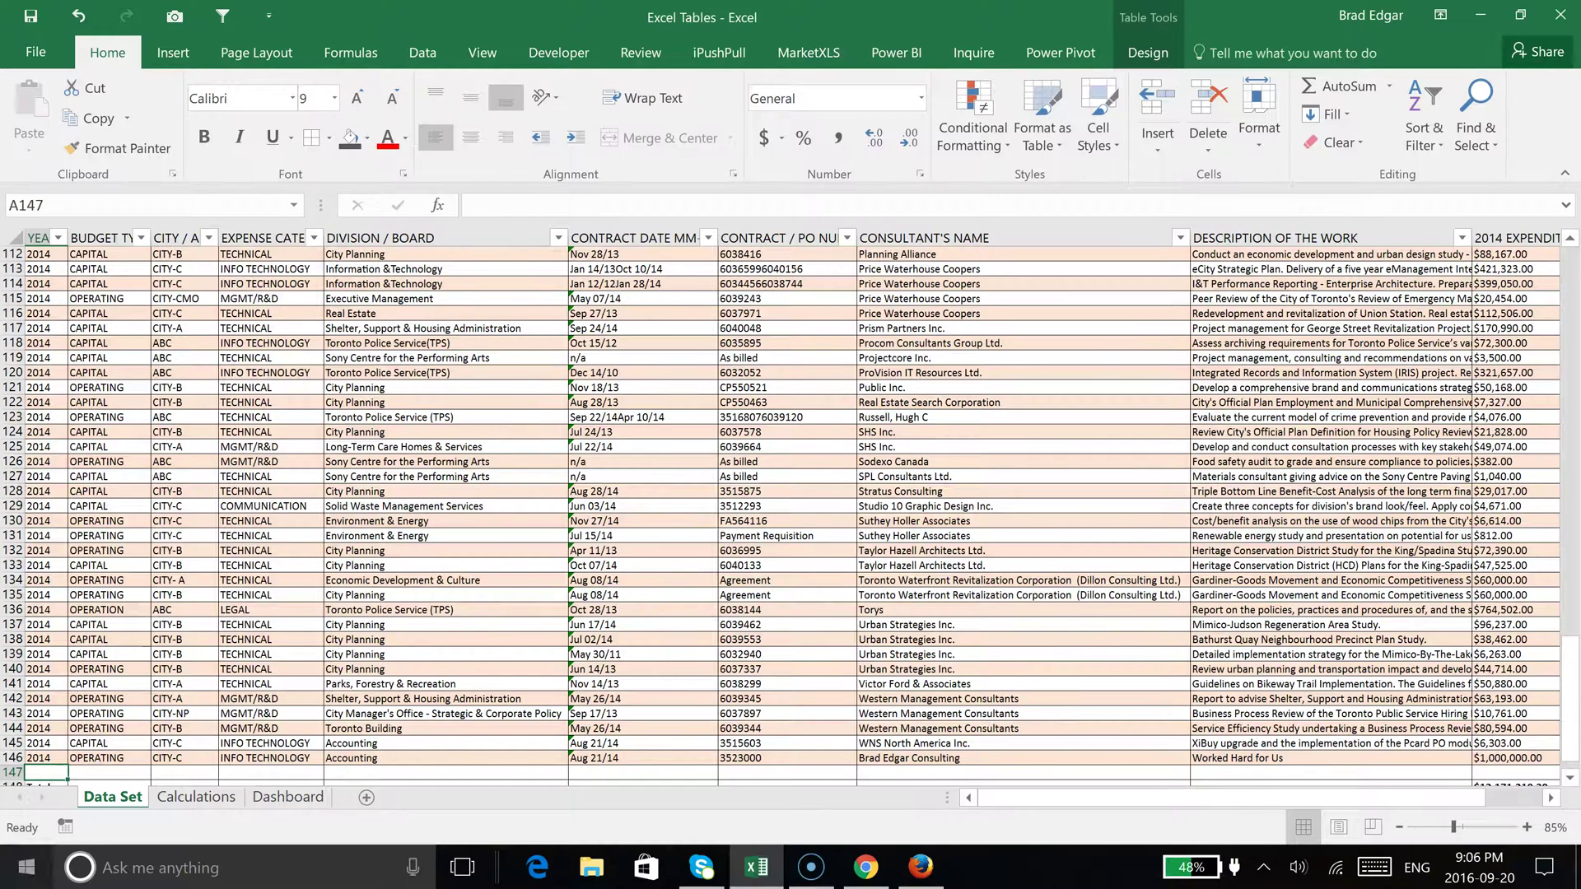
Delete the empty row 147 above the Total row.
right_click(12, 772)
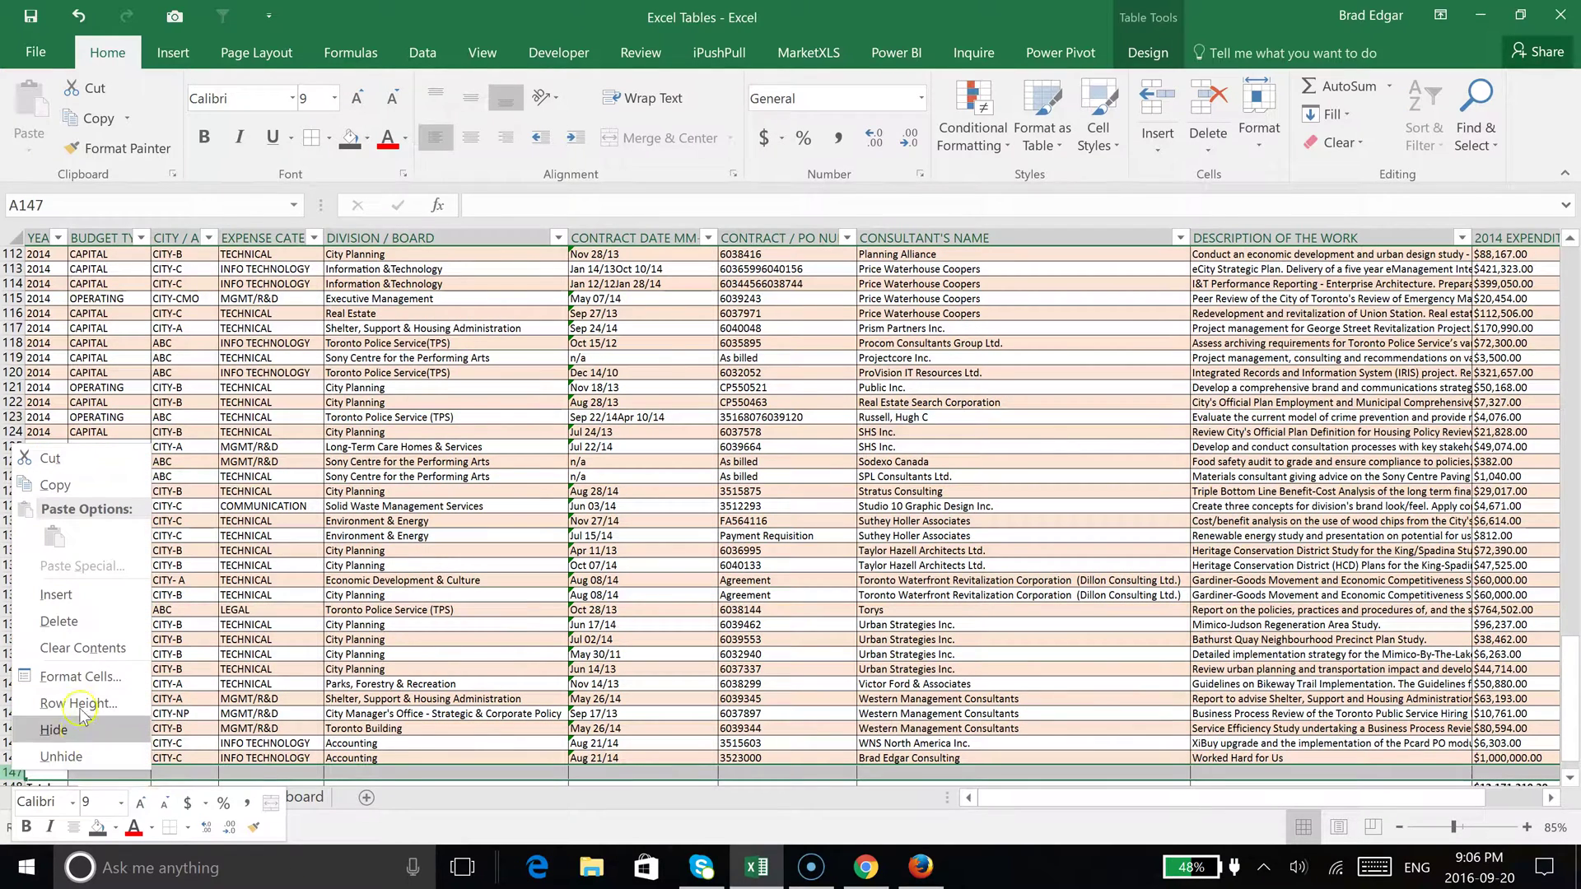
click(58, 621)
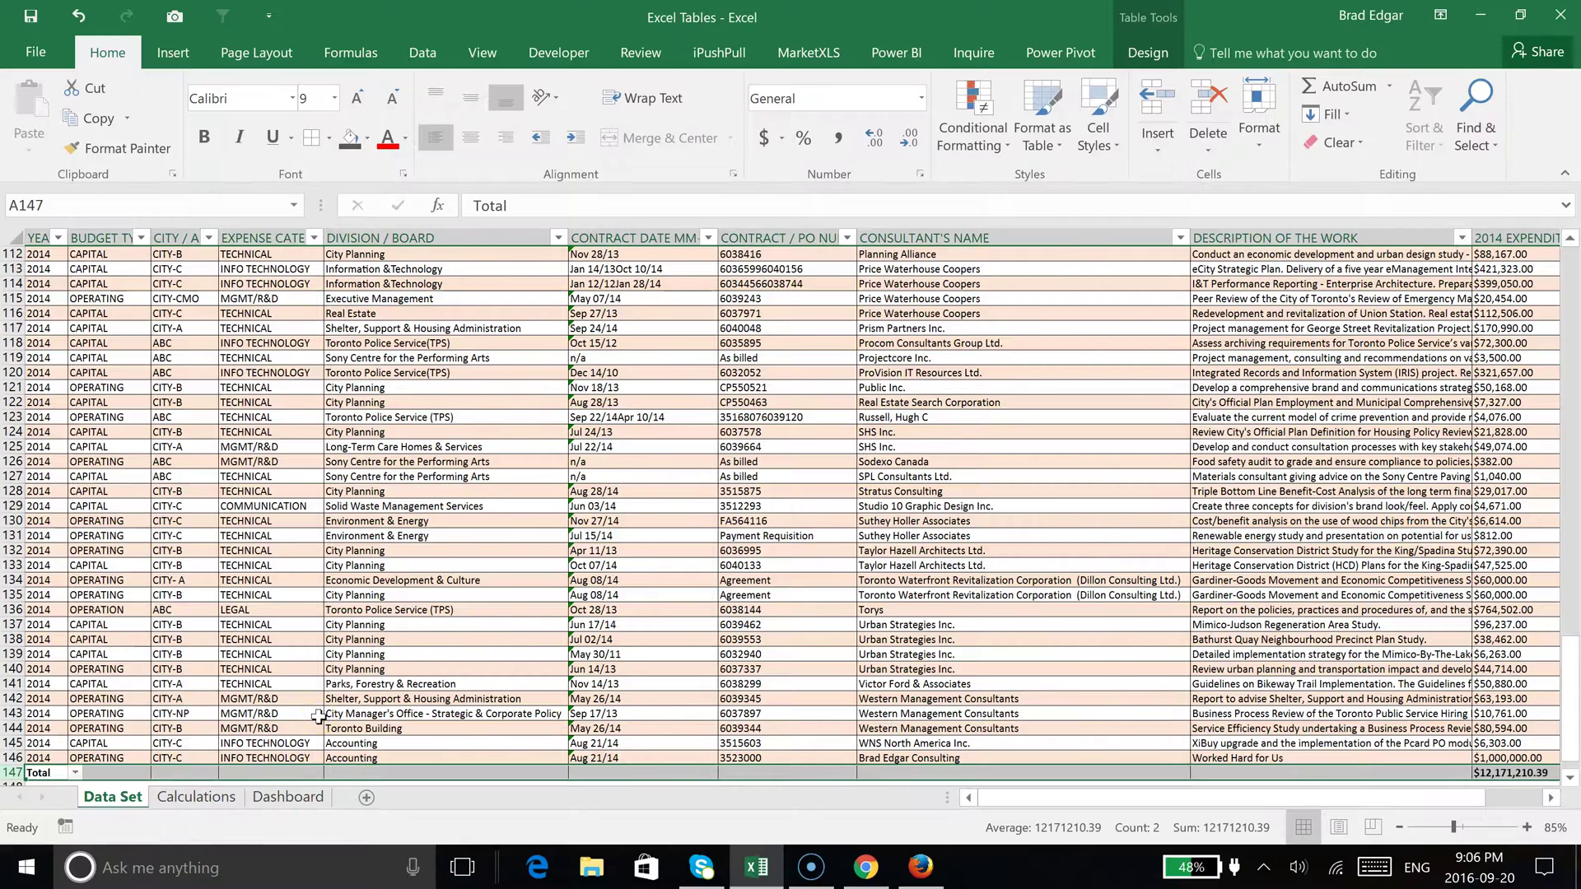
scroll(318, 716, down, 1)
scroll(318, 716, down, 1)
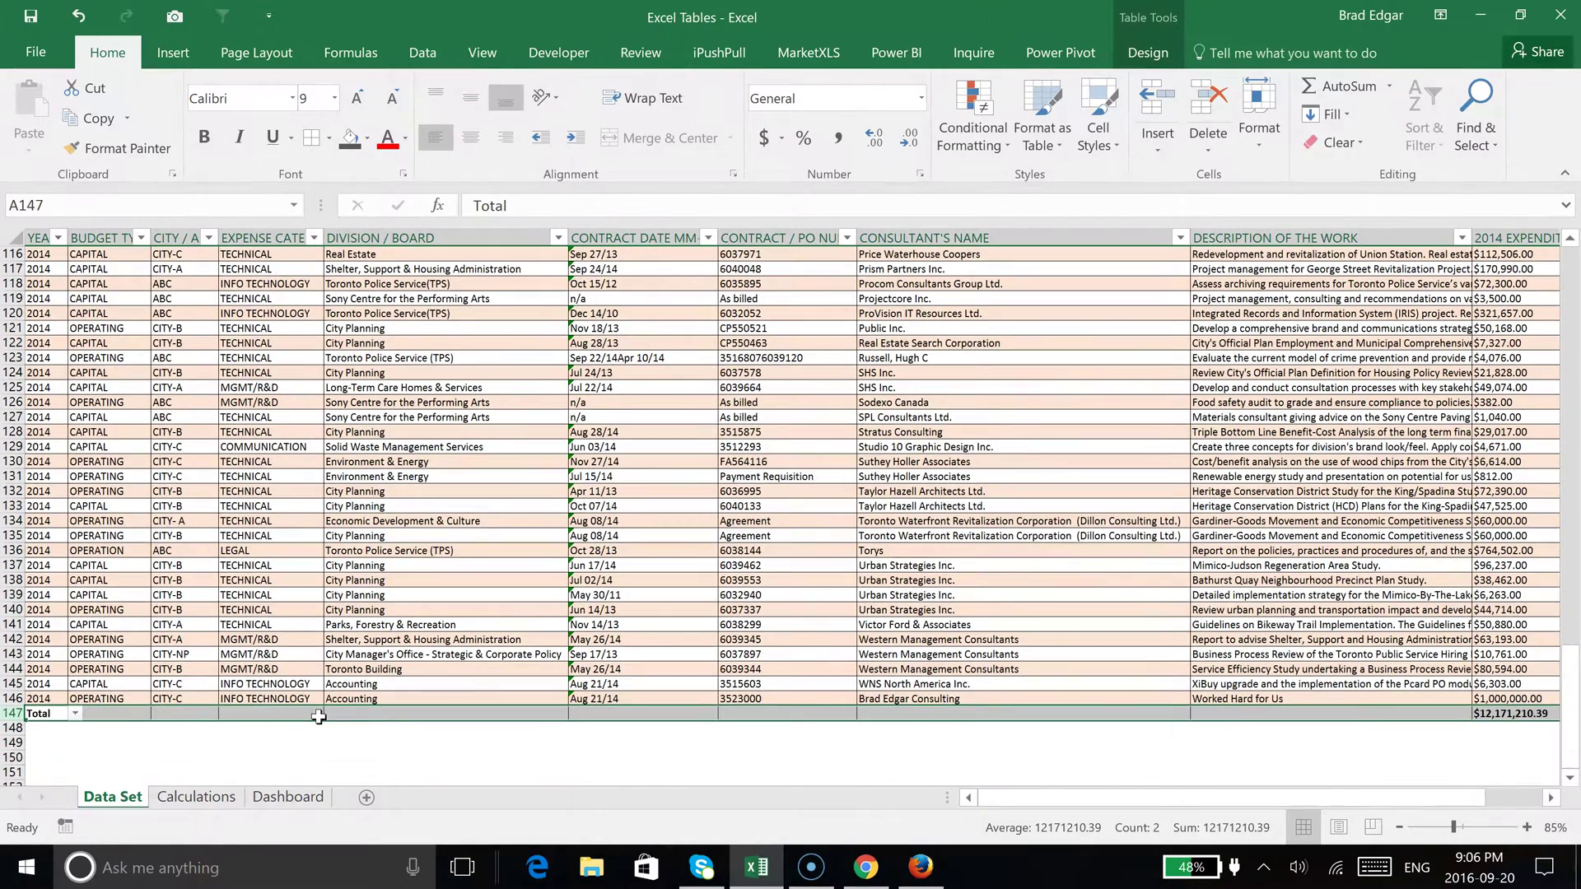
Refresh the consultant pivot table on the Calculations sheet via Analyze > Refresh.
click(209, 805)
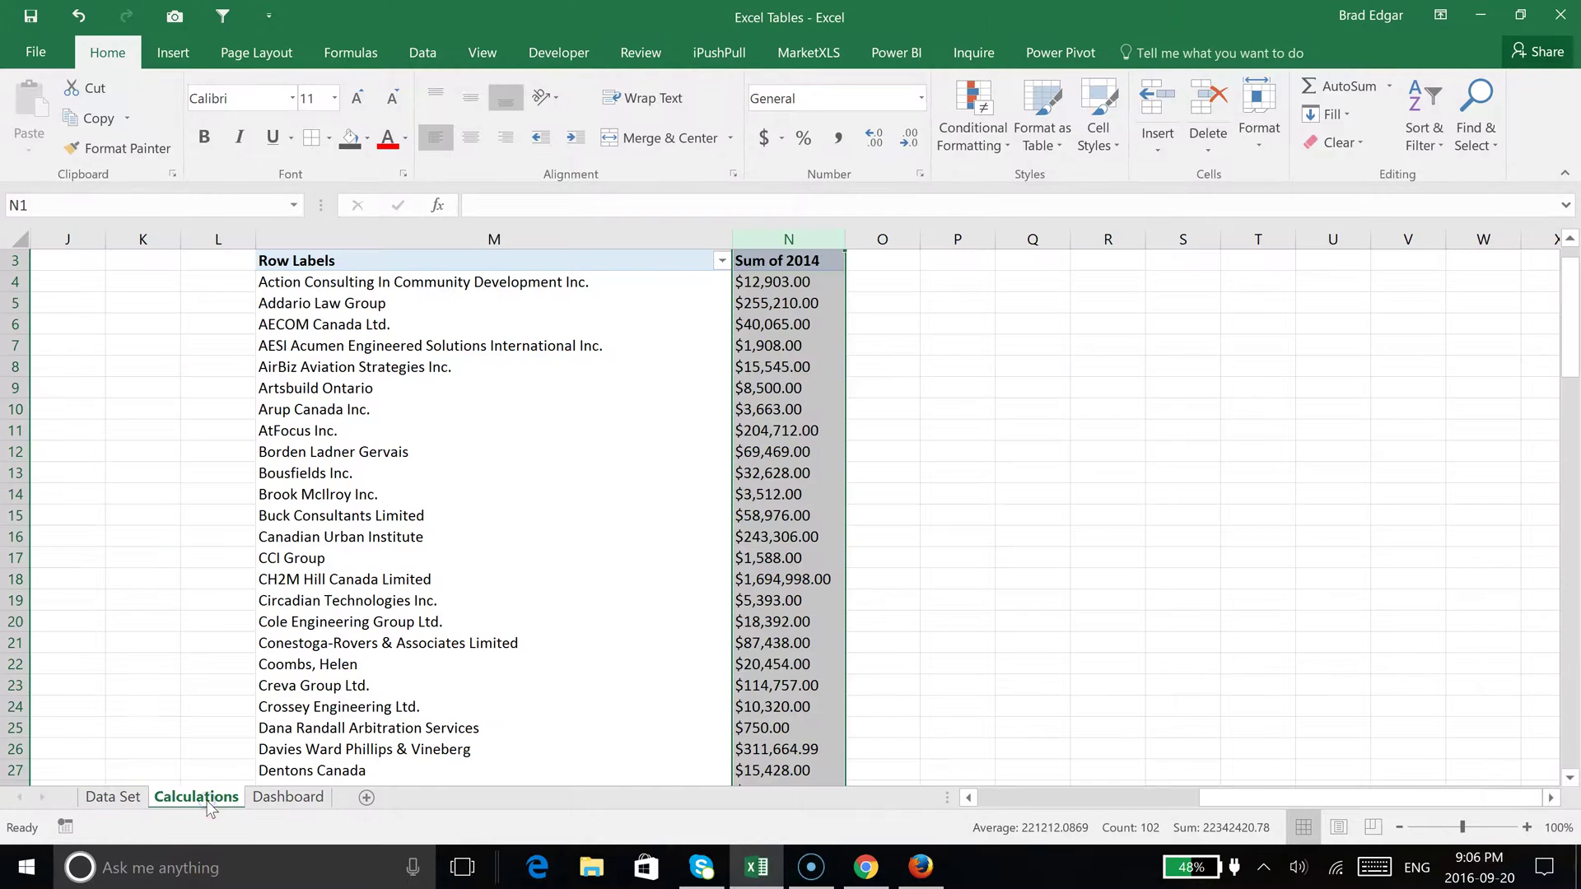
scroll(568, 700, up, 1)
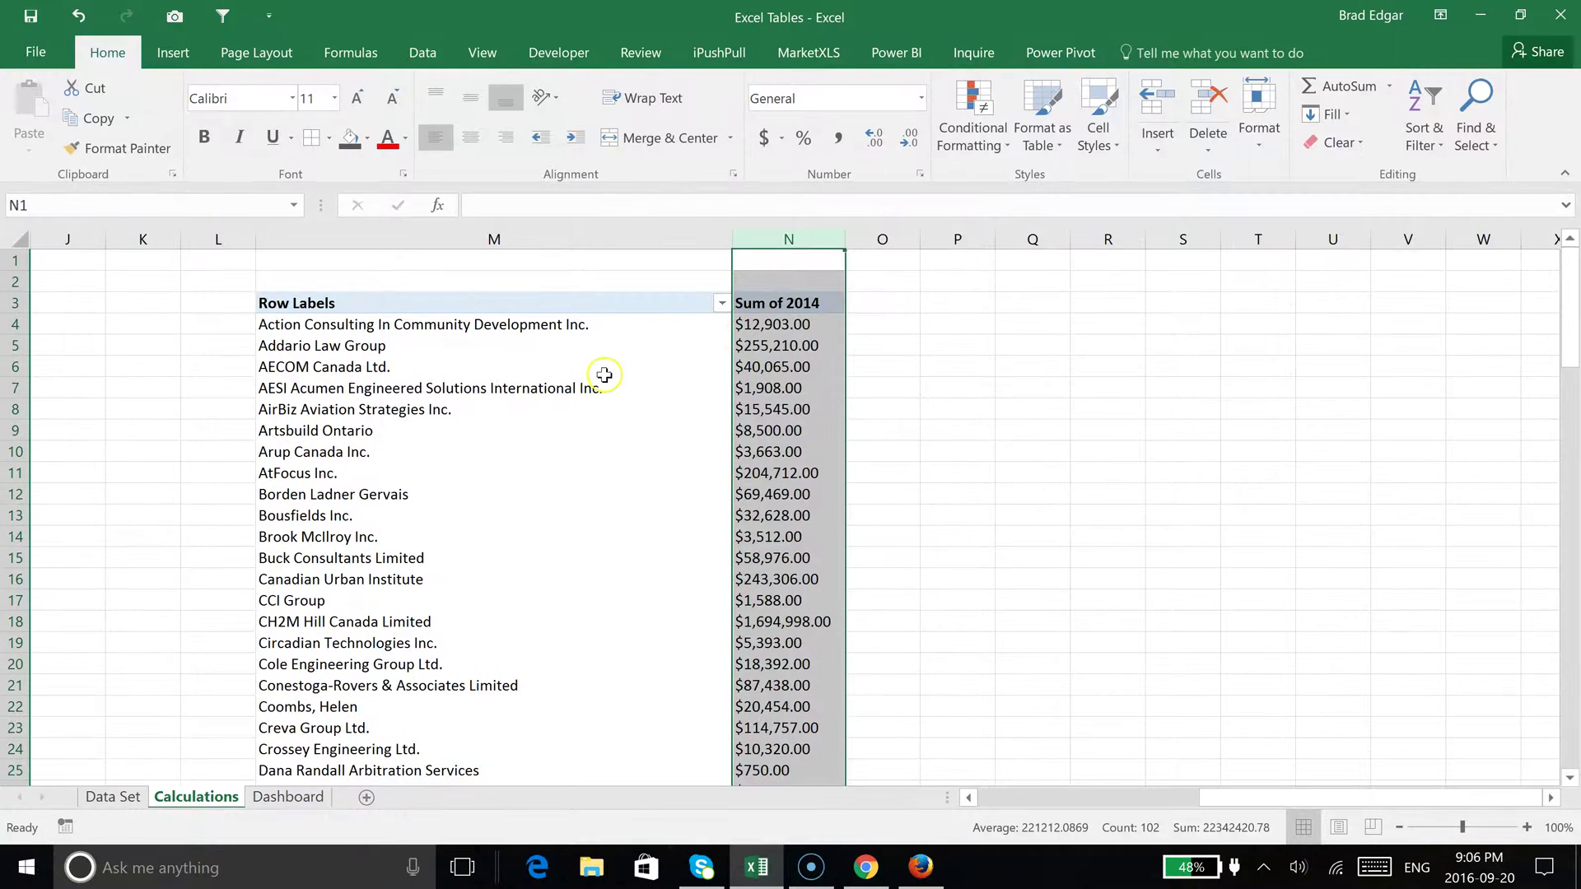
click(605, 368)
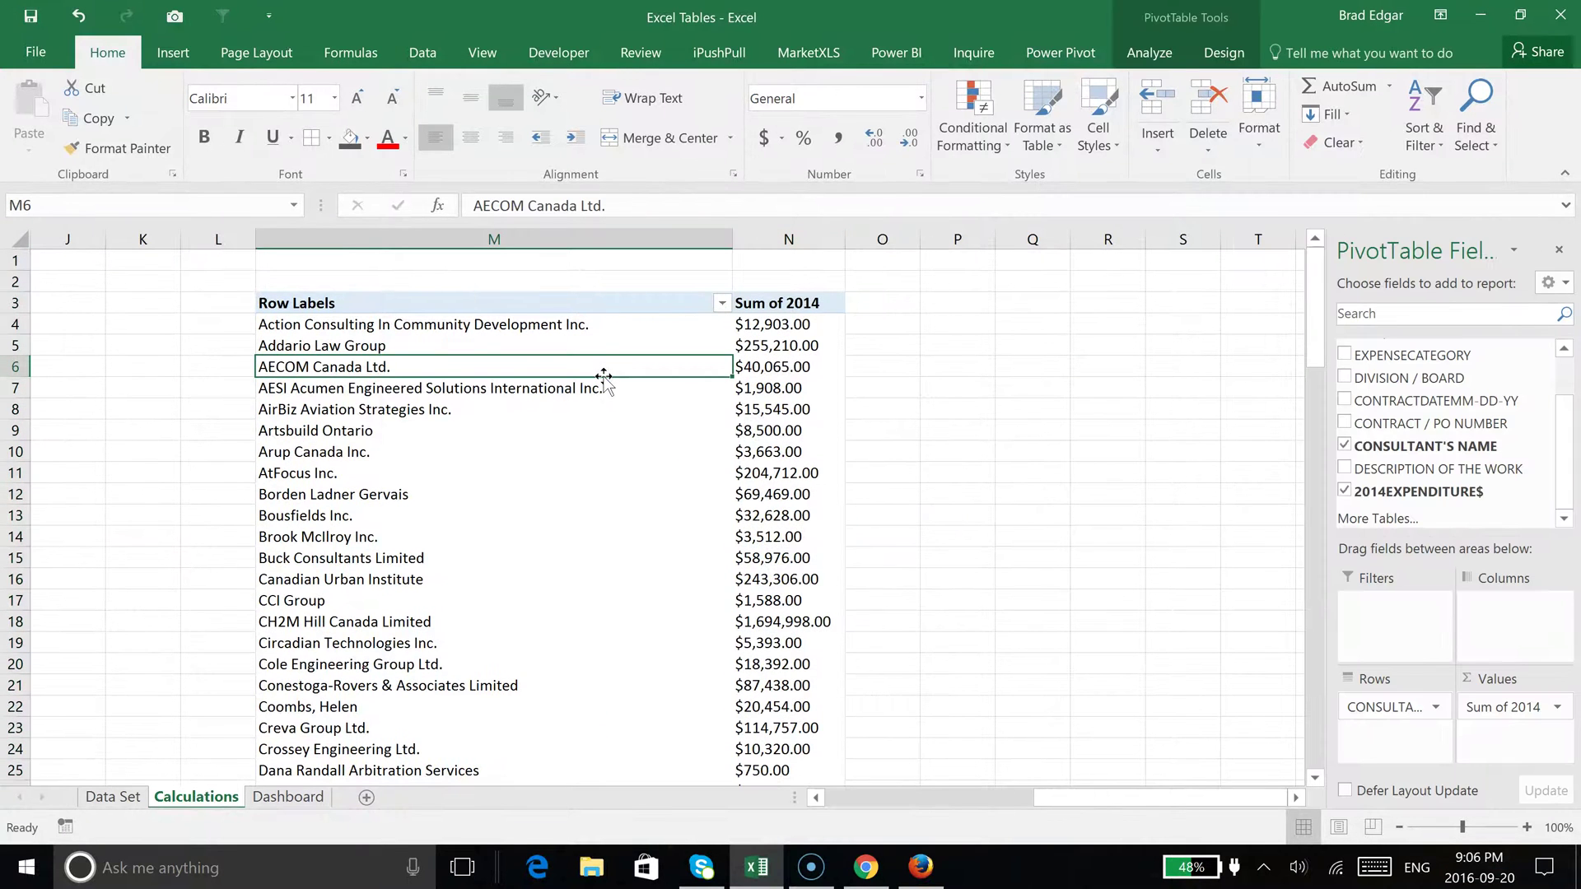
right_click(592, 372)
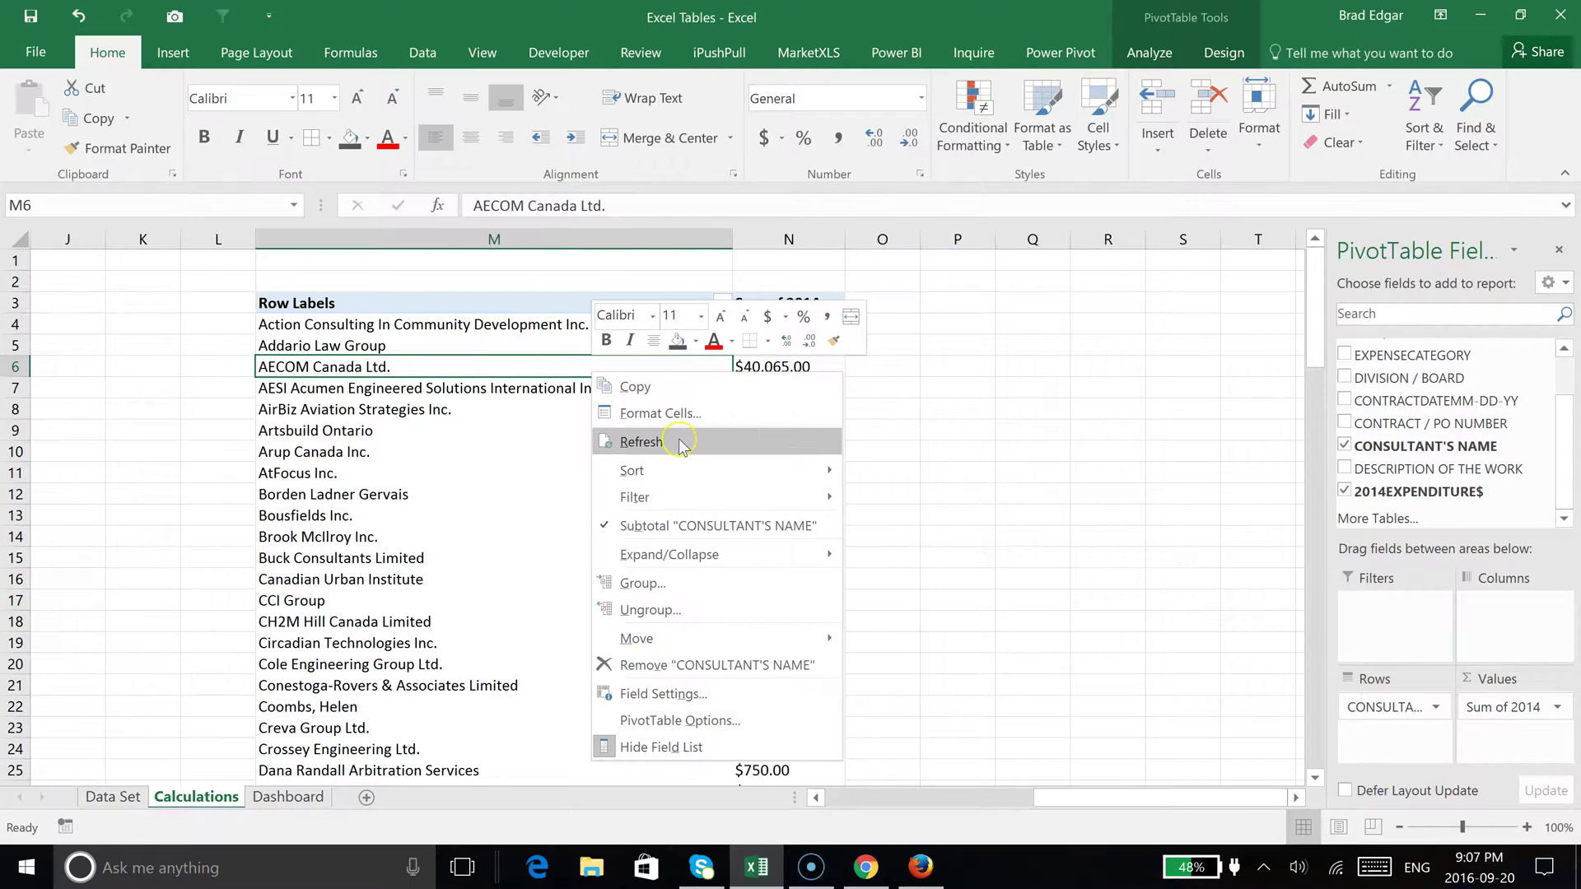
click(1221, 54)
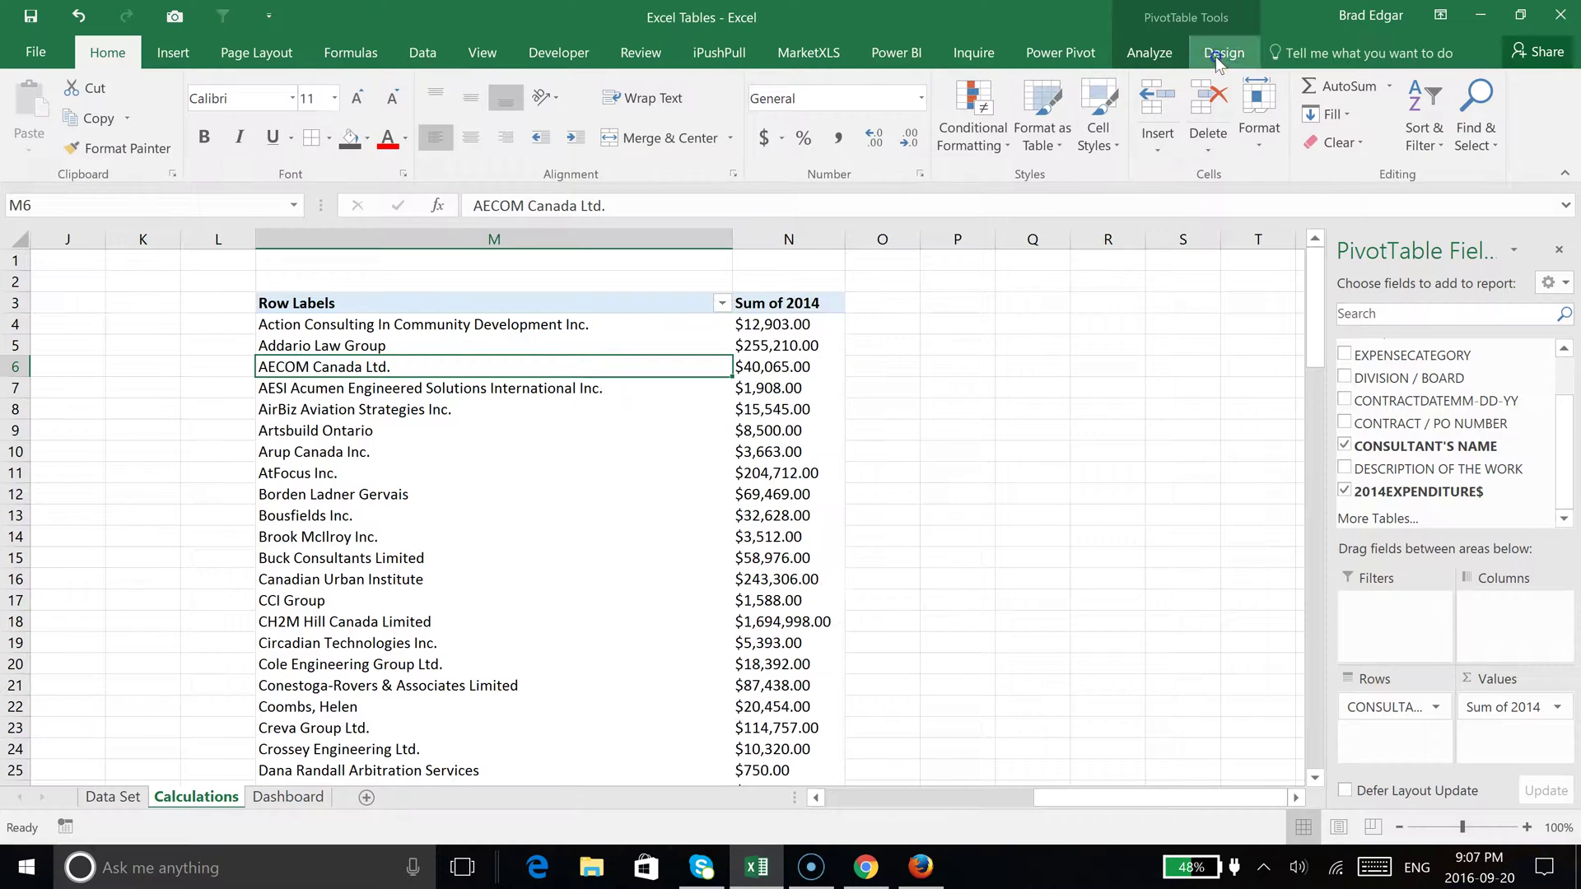
click(1156, 57)
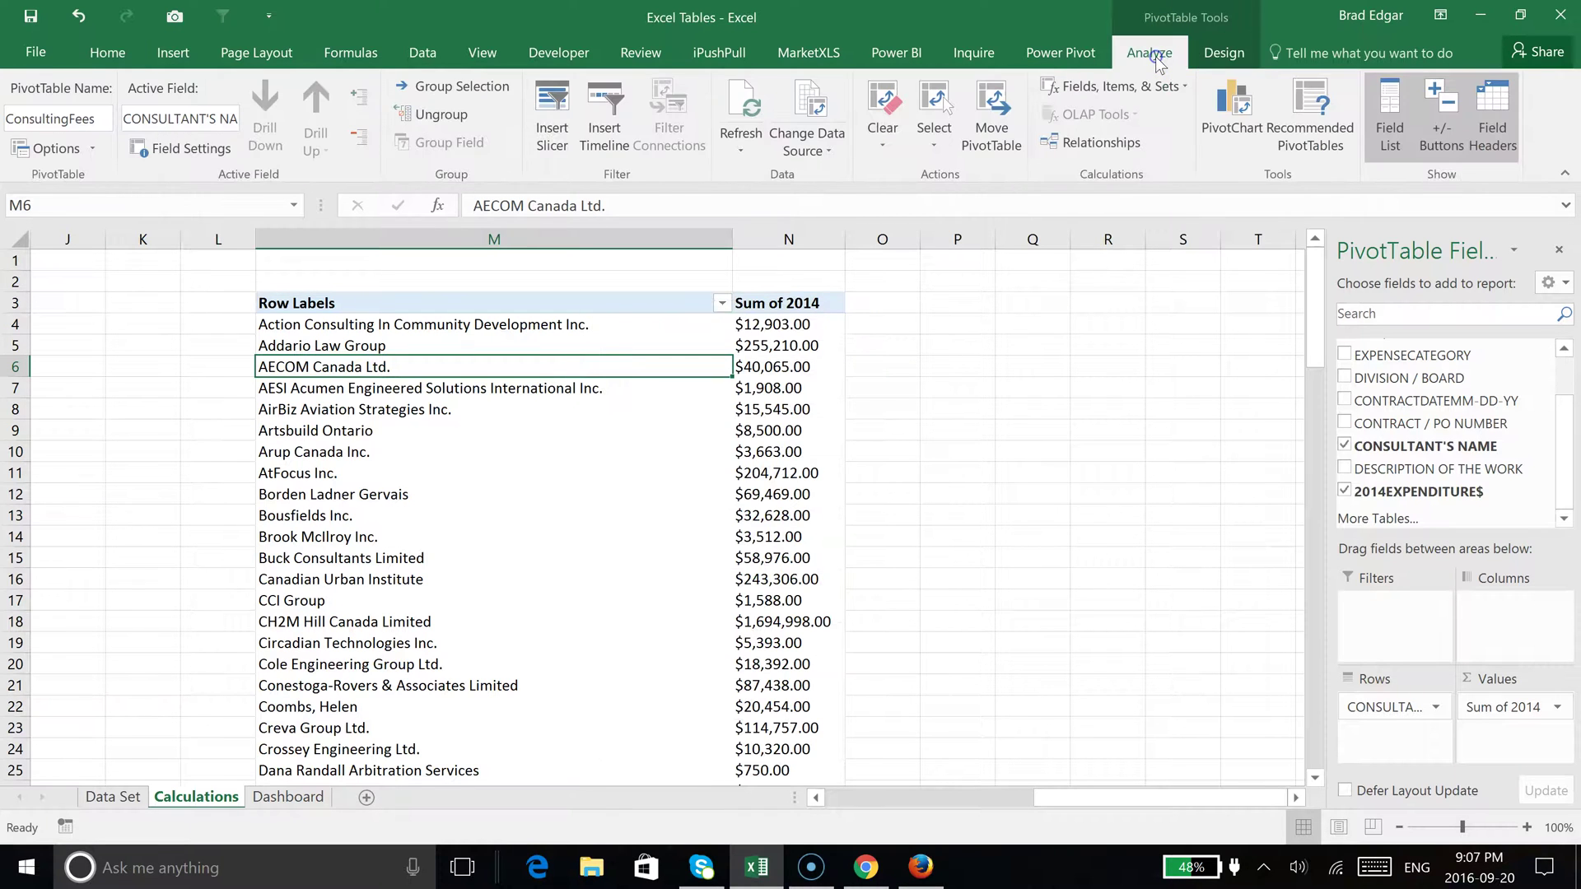
click(741, 148)
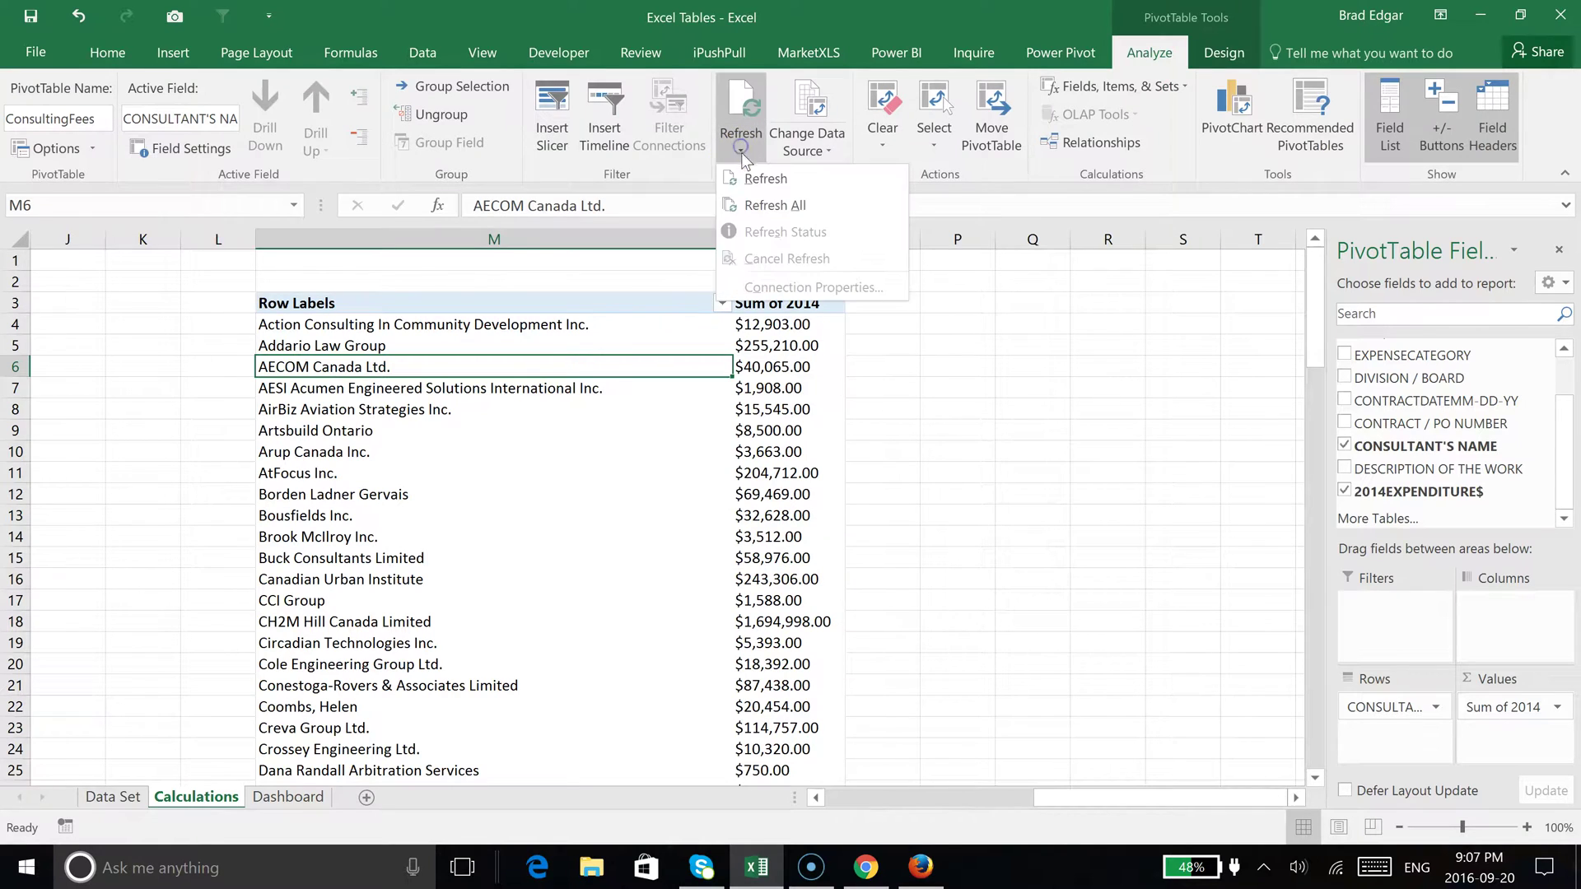
click(746, 180)
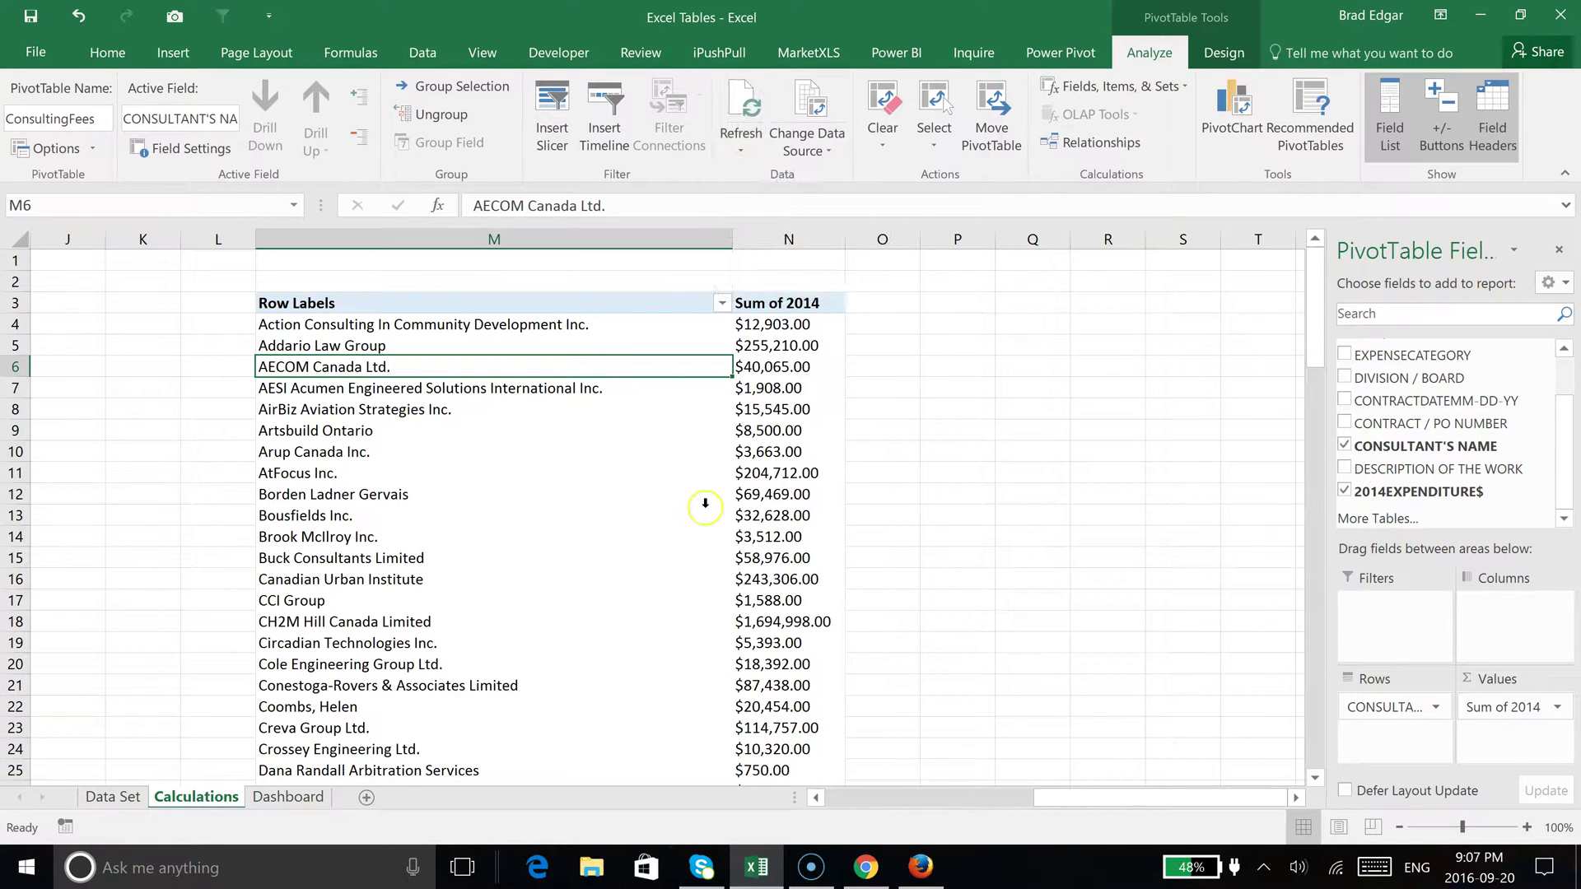
Select a consultant row label in the pivot and refresh it once more.
click(497, 549)
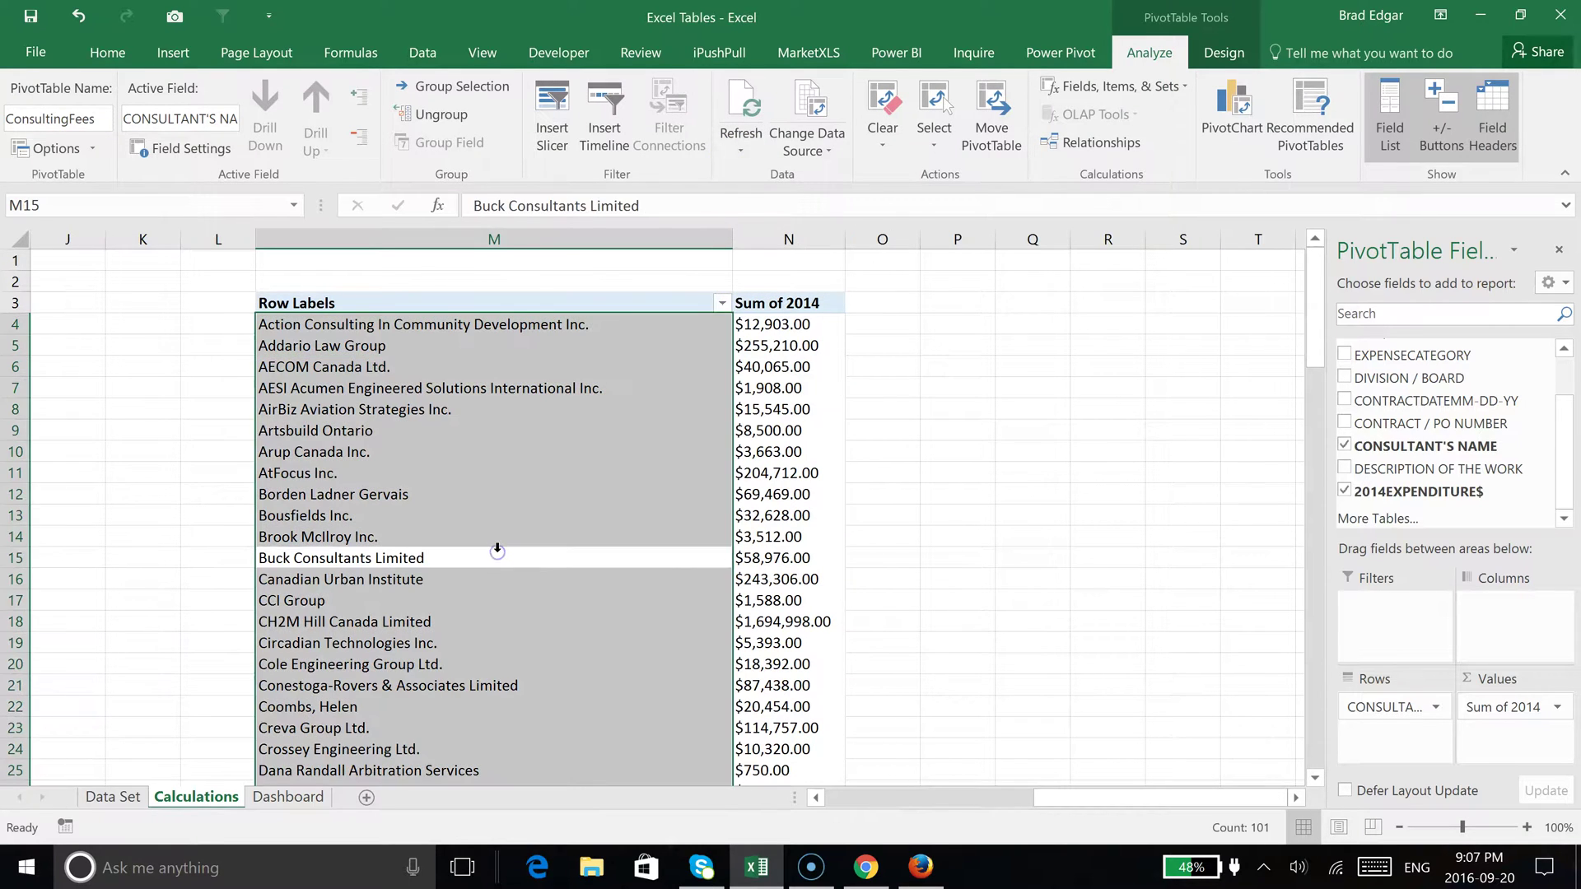
click(628, 494)
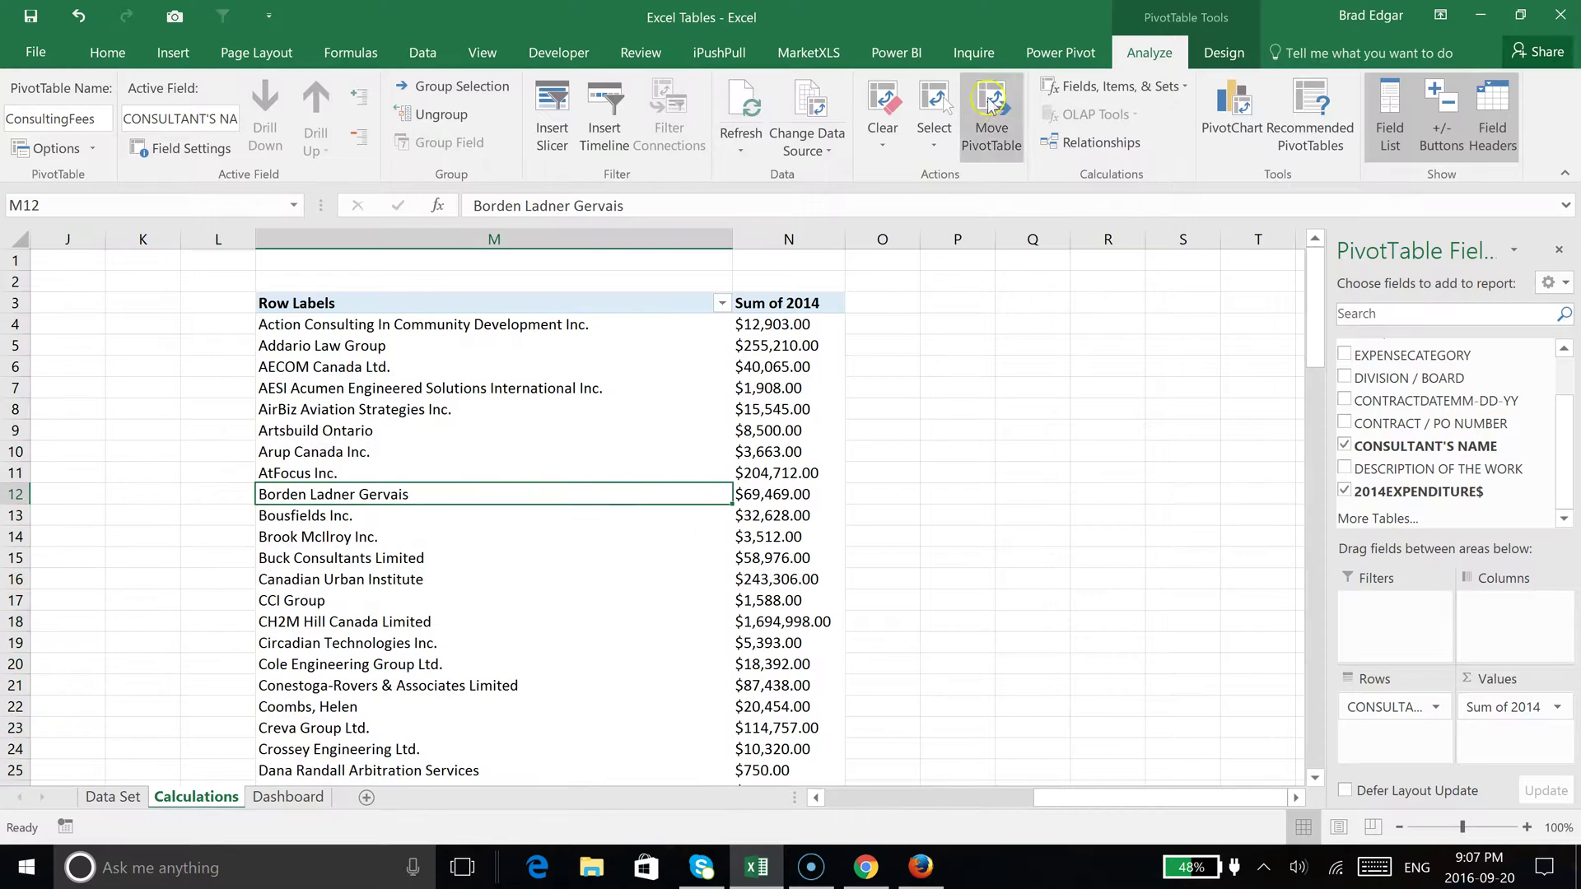
click(741, 150)
click(744, 173)
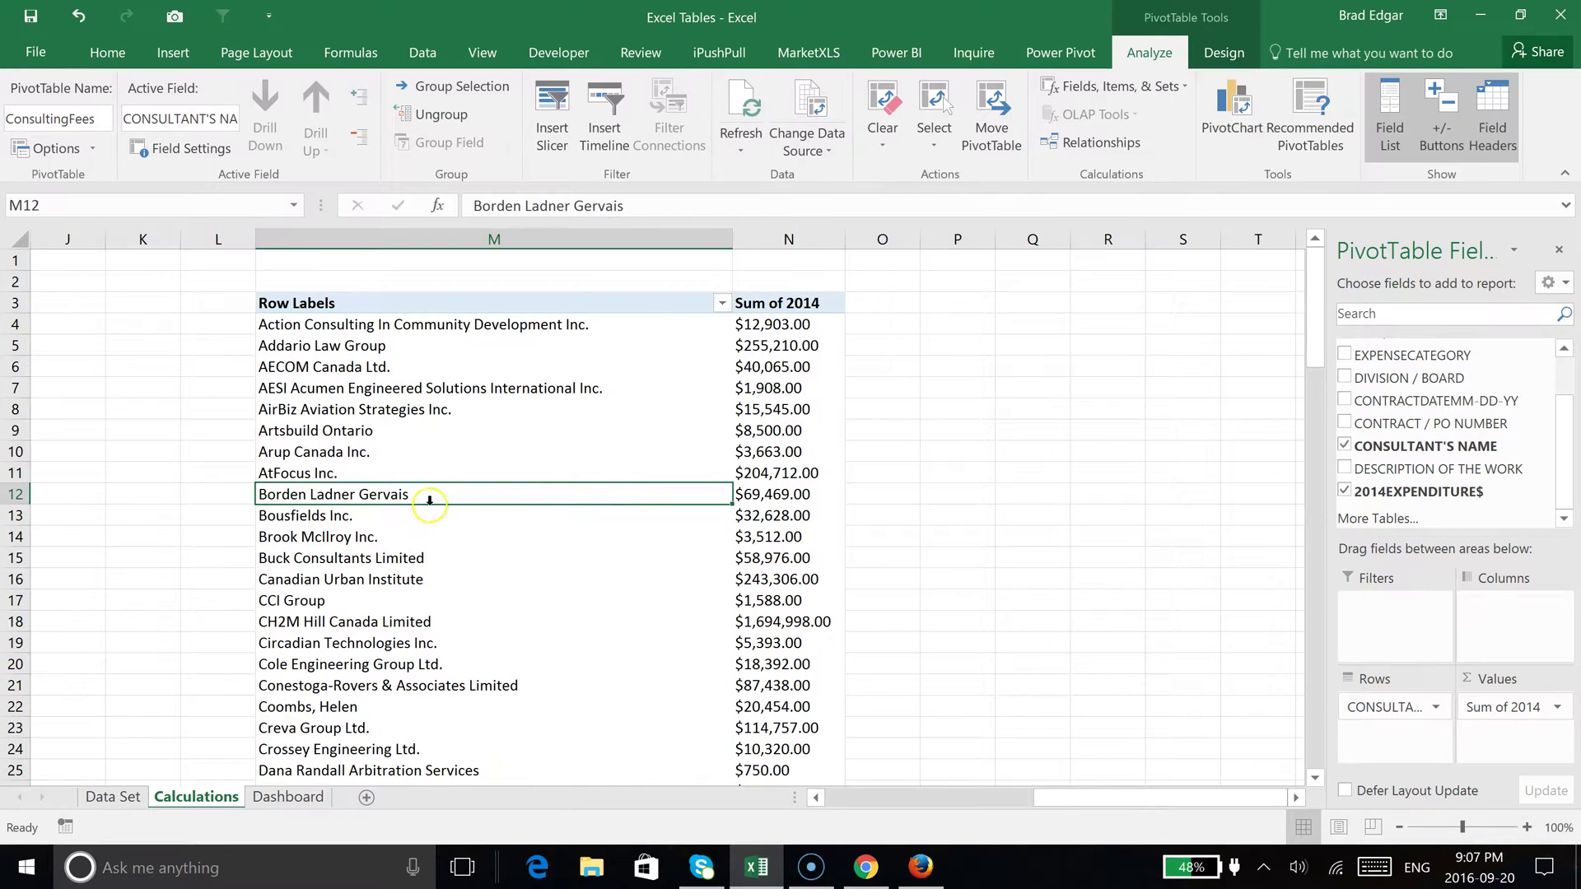
scroll(428, 501, down, 11)
scroll(433, 494, down, 17)
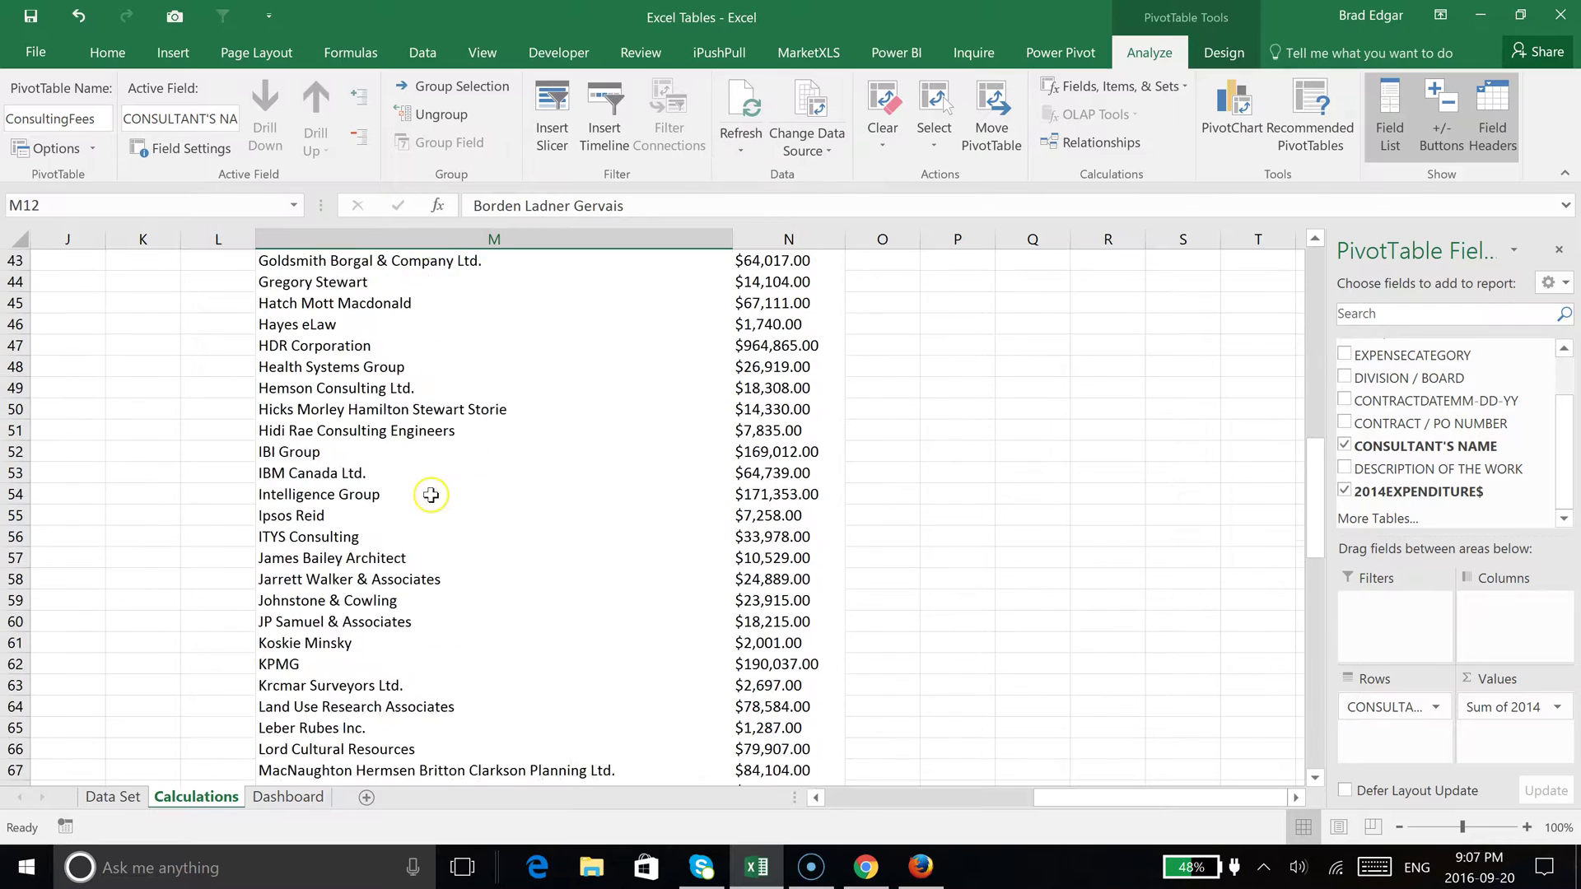
scroll(438, 488, down, 3)
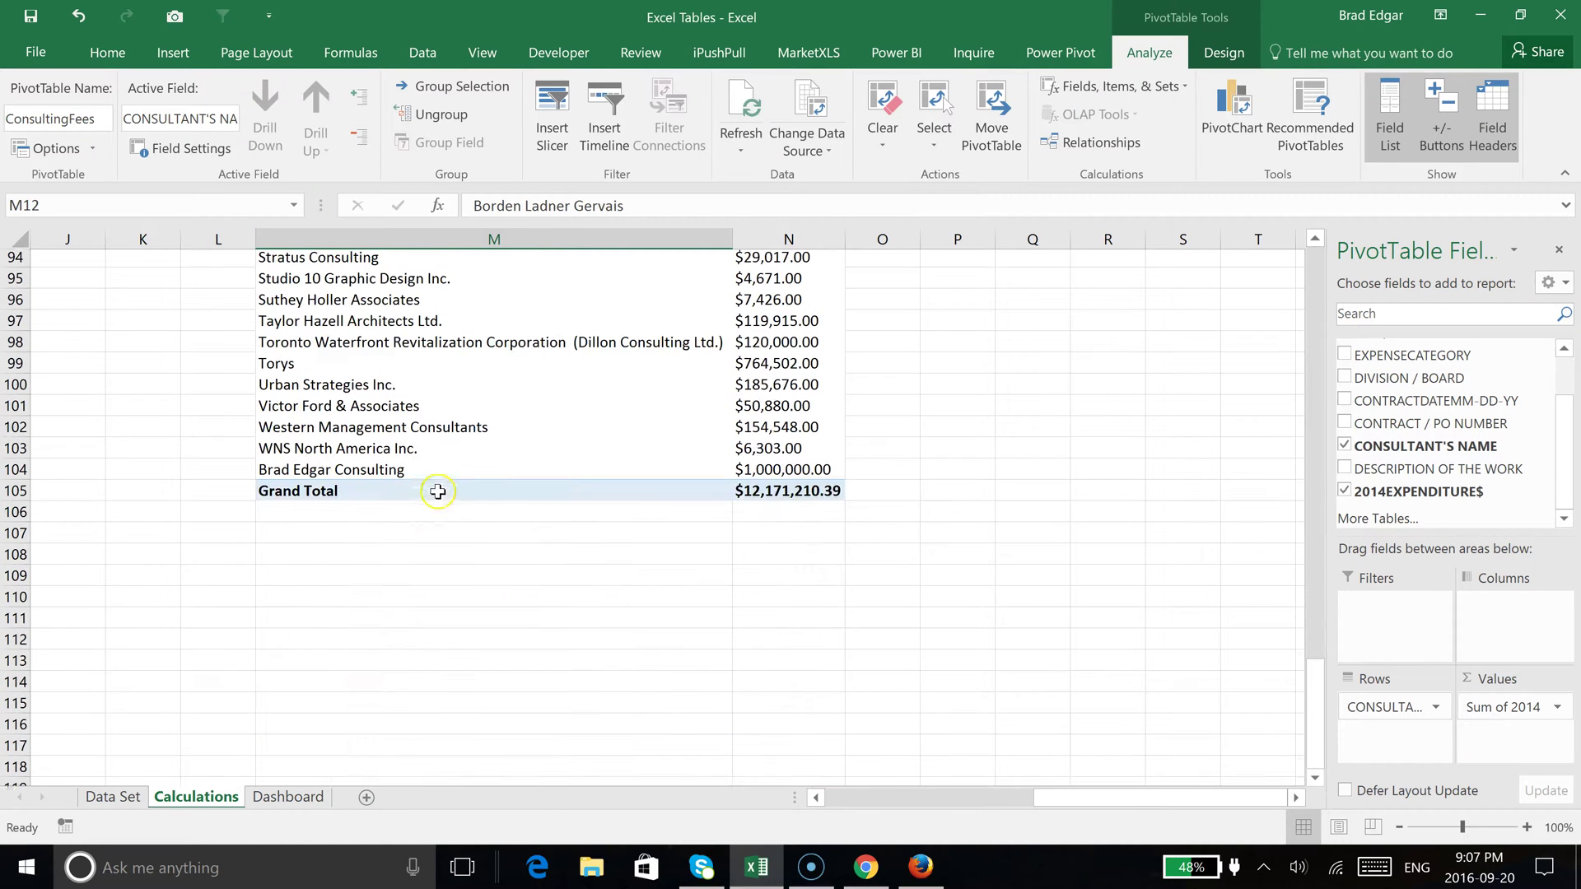
click(367, 486)
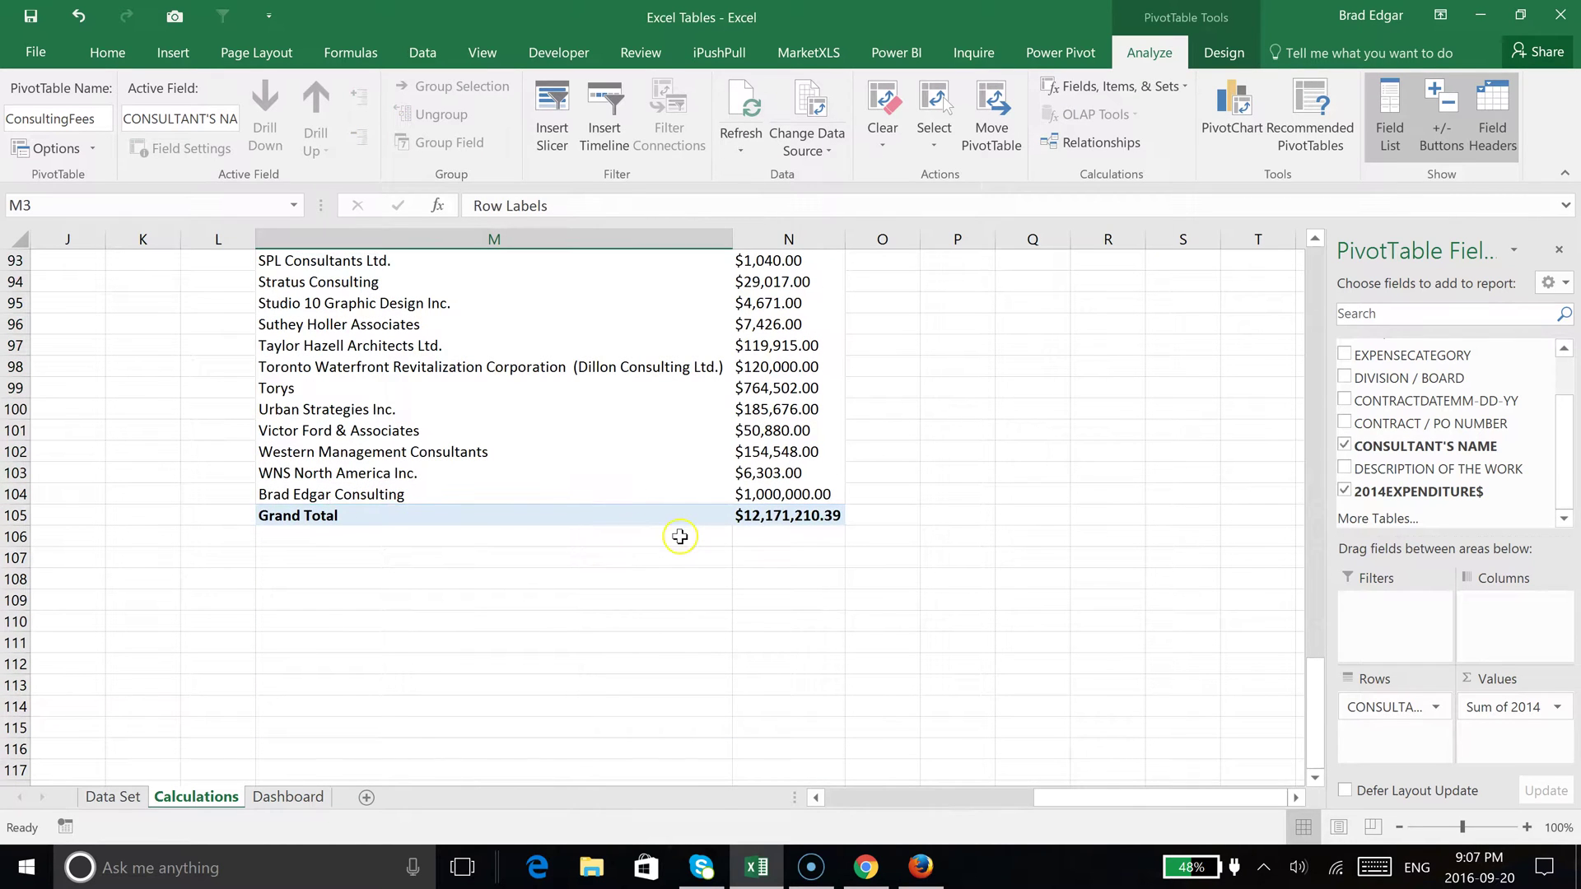
click(405, 494)
scroll(427, 485, up, 5)
scroll(426, 482, up, 20)
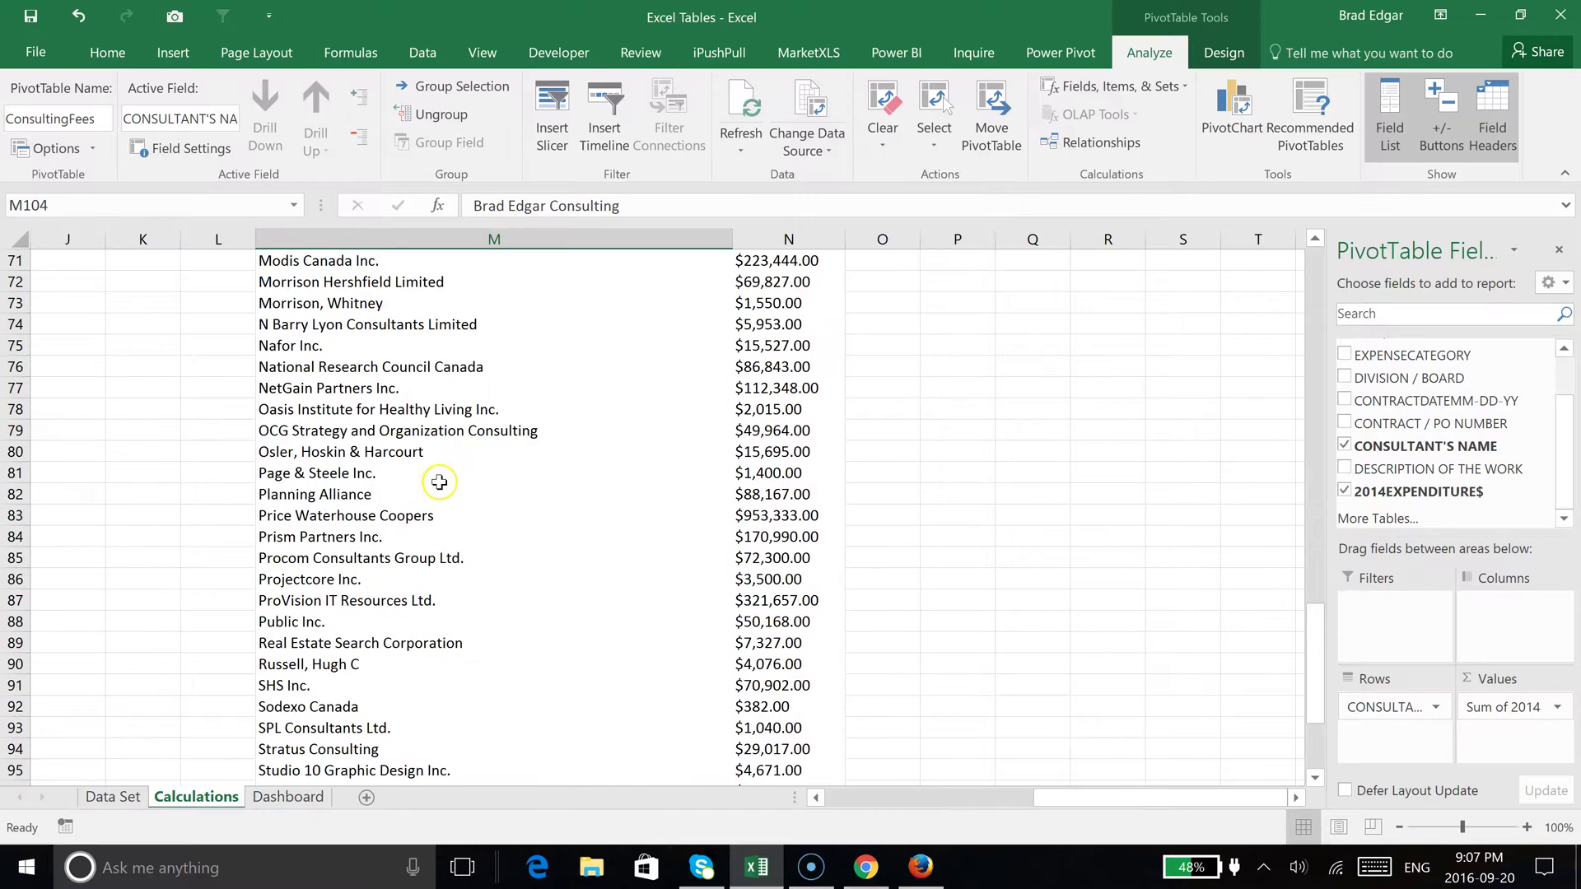
scroll(441, 481, up, 4)
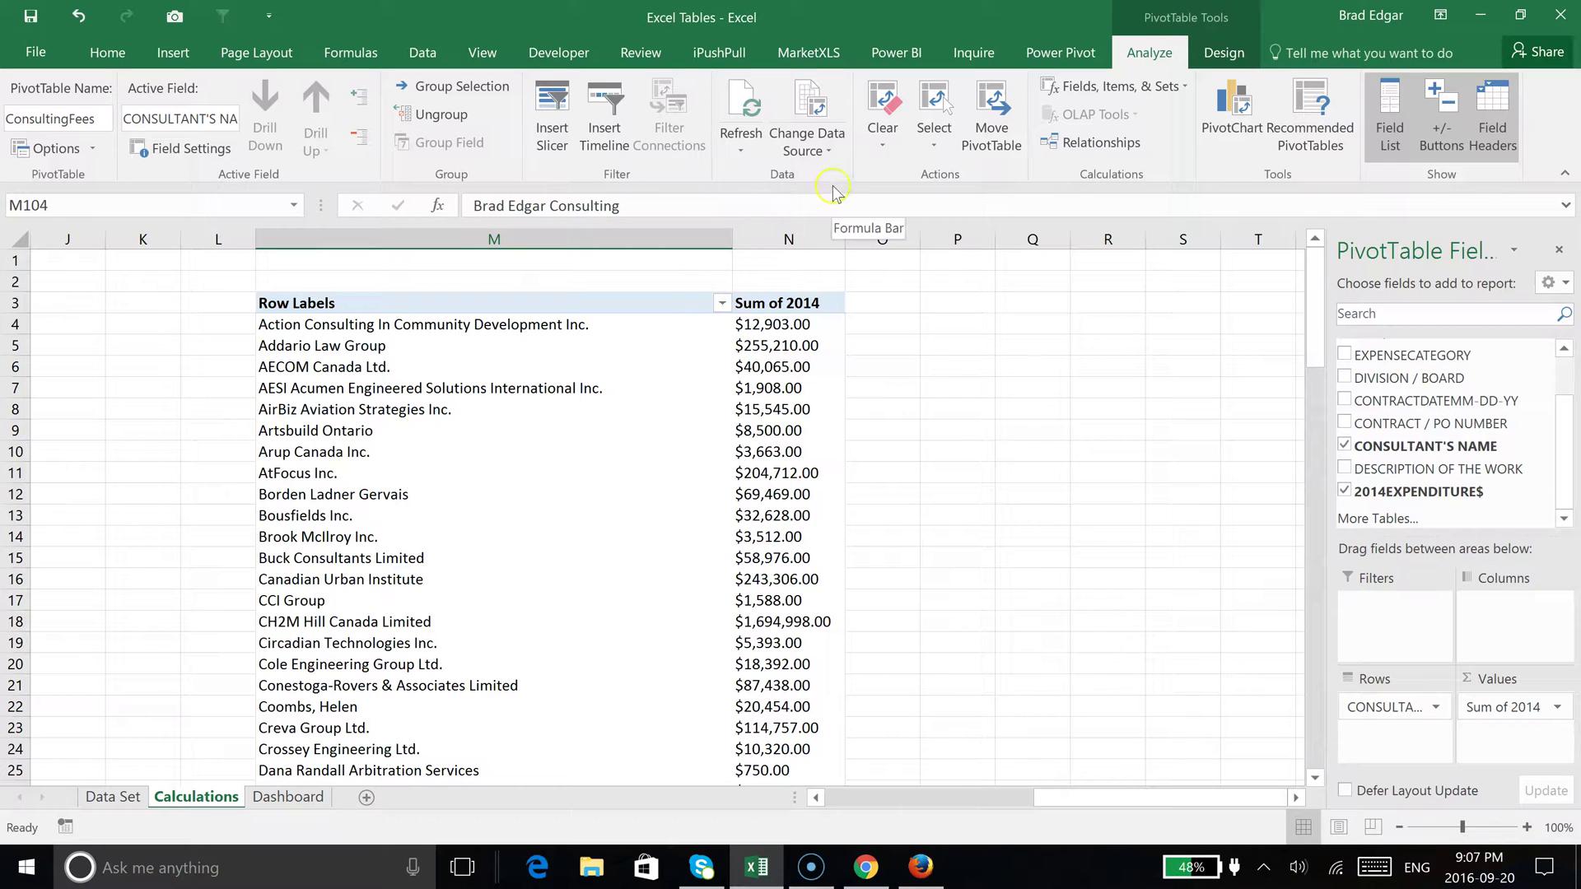
click(818, 156)
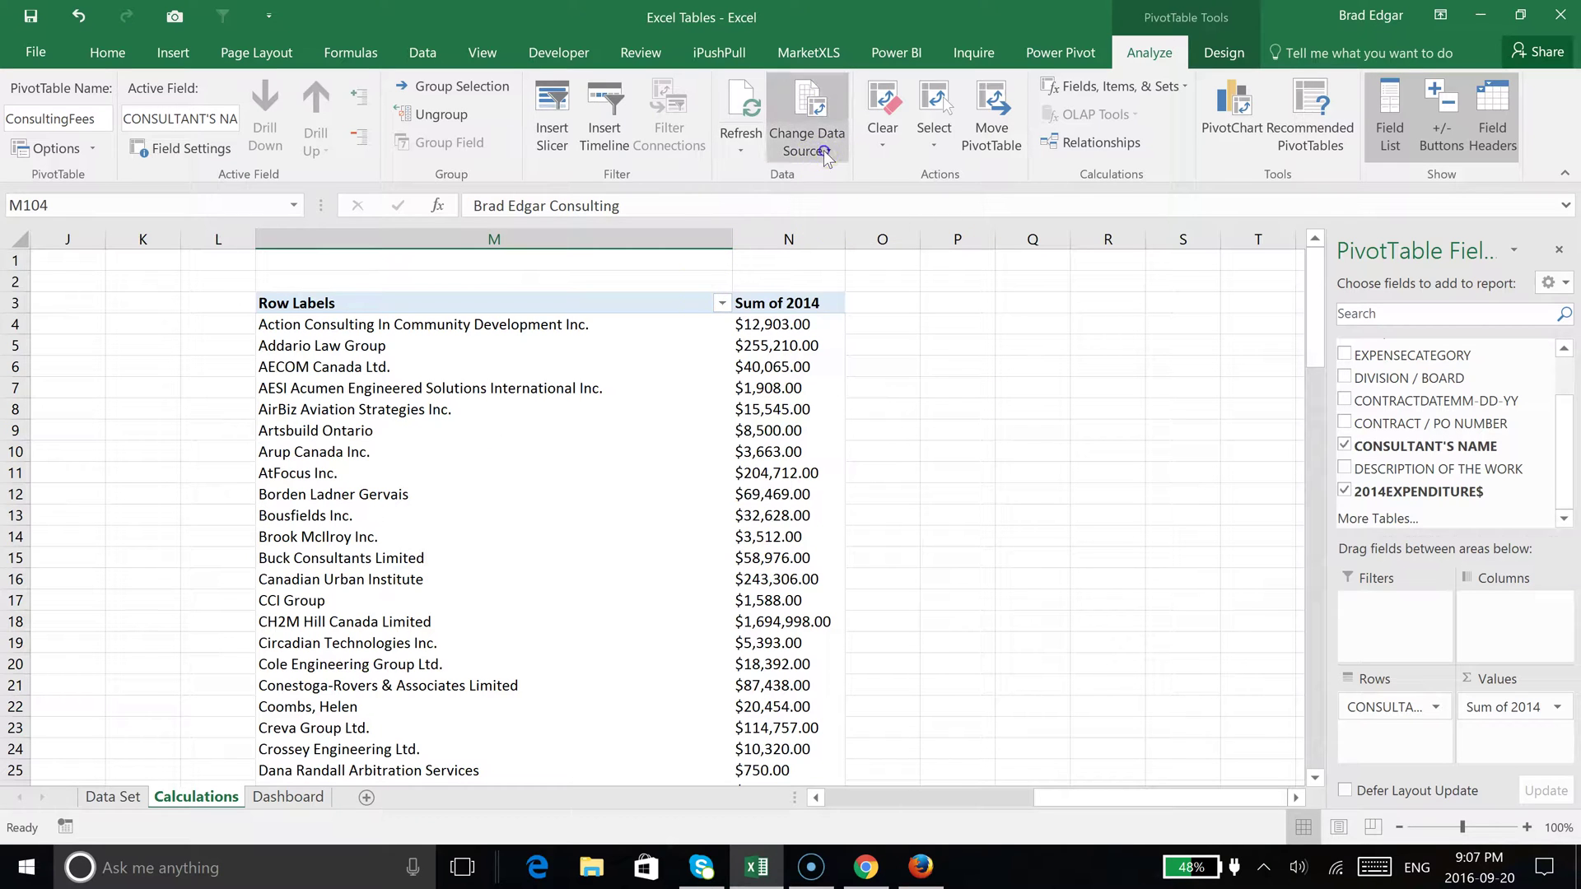
click(825, 179)
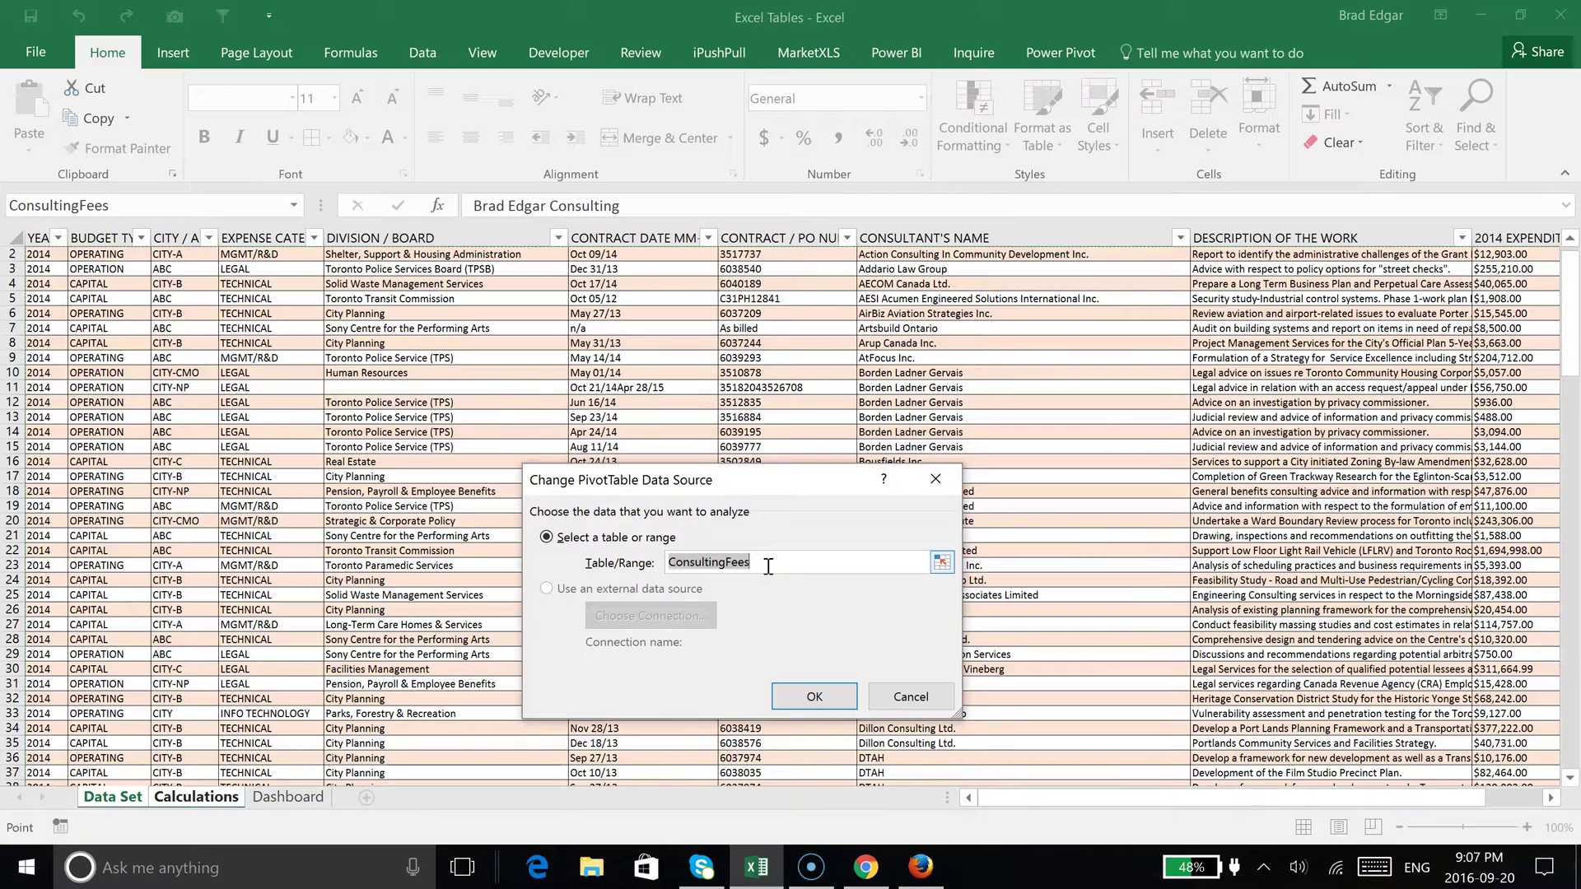
click(896, 695)
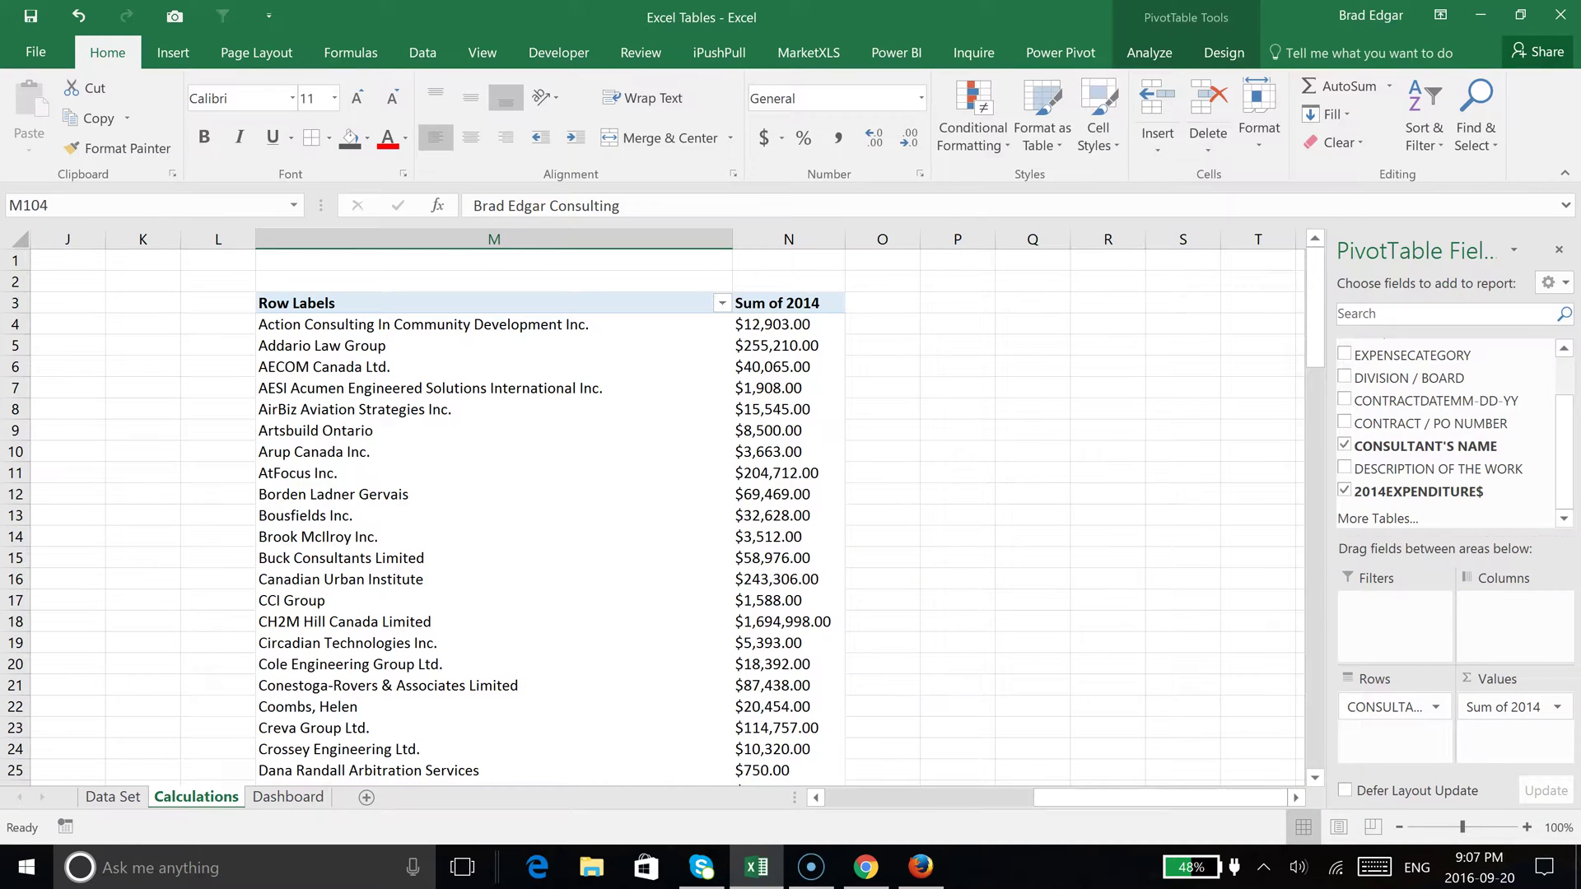